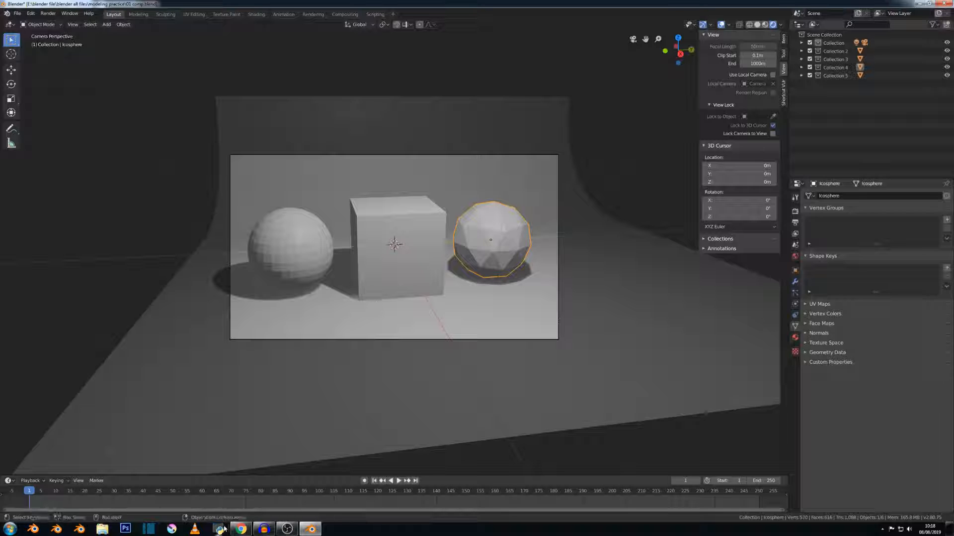
Switch to Chrome to view the YouTube channel's uploaded videos, and return to Blender.
left_click(241, 529)
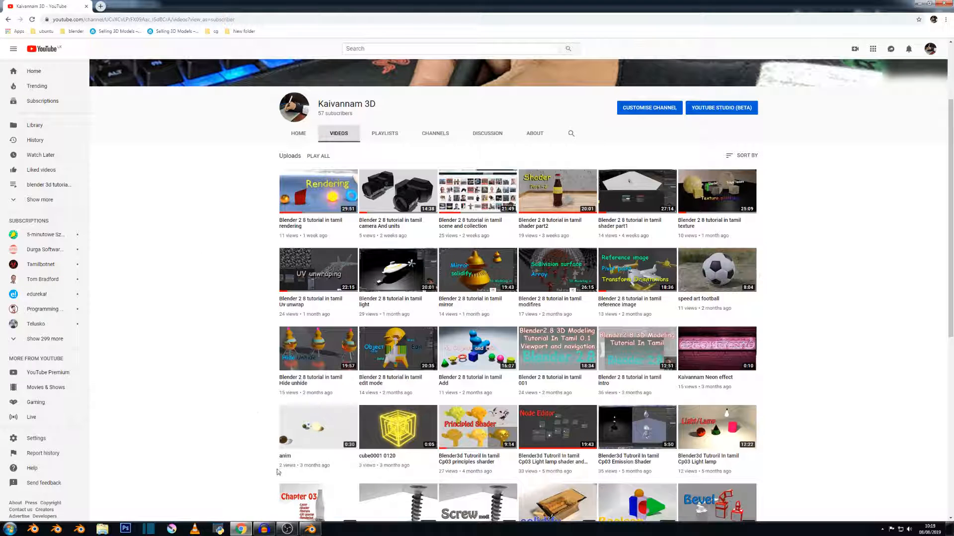
left_click(310, 529)
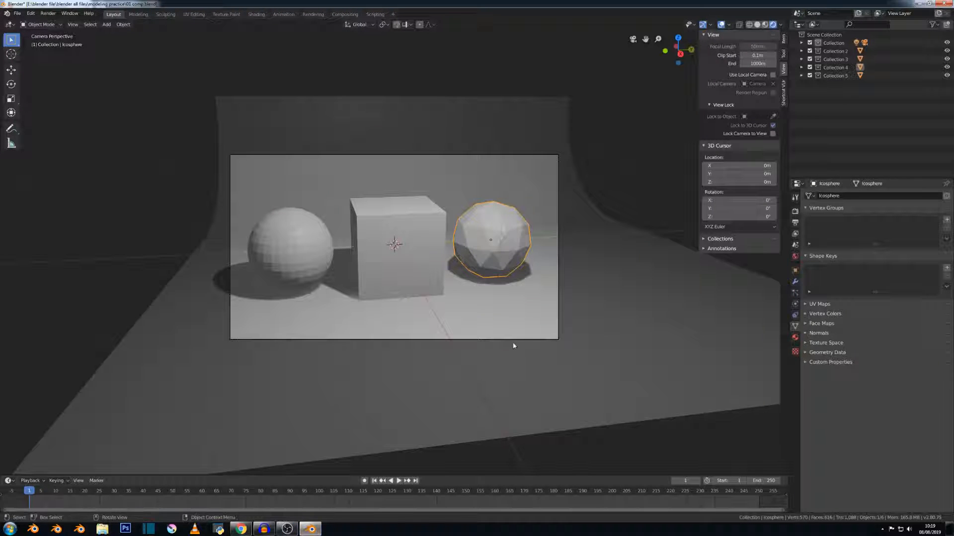
Examine the scene's objects one by one: the backdrop plane, sphere, cube and icosphere.
scroll(449, 94, "down", 2)
scroll(451, 96, "up", 2)
scroll(450, 94, "up", 3)
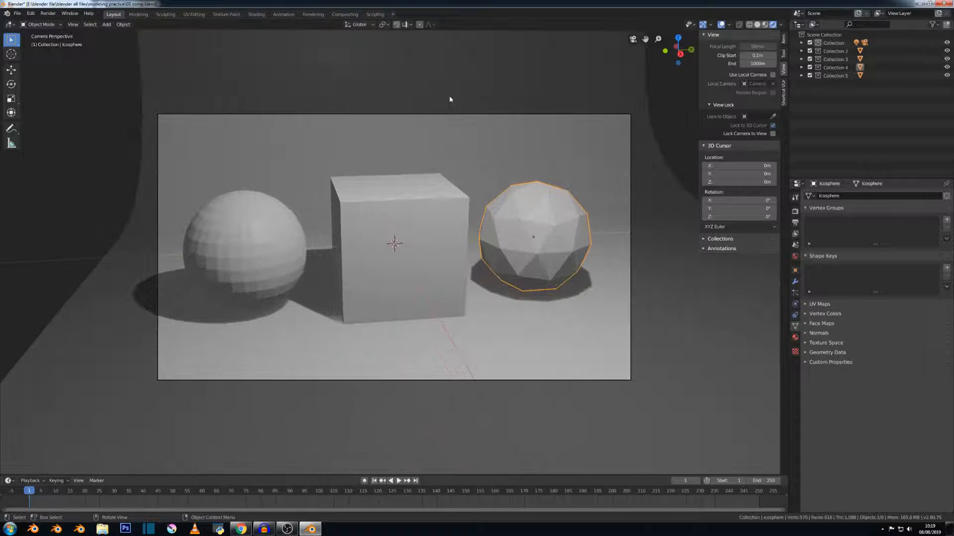
scroll(447, 96, "down", 4)
left_click(384, 155)
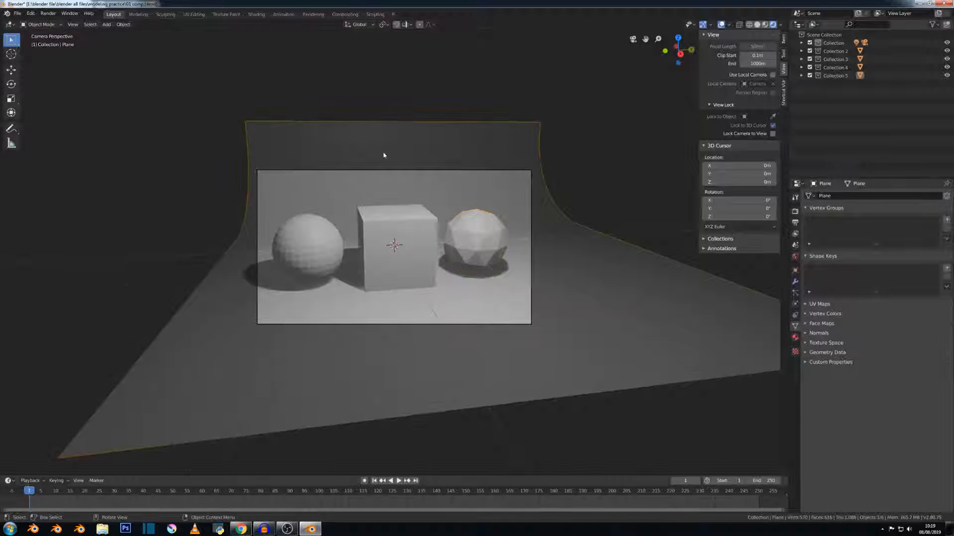
left_click(314, 271)
left_click(395, 254)
left_click(461, 241, "shift")
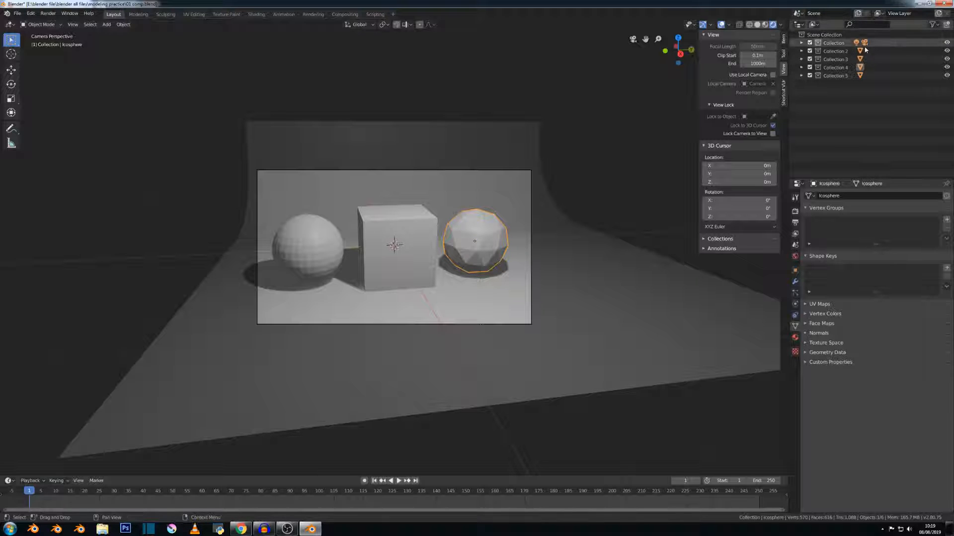
left_click(303, 249)
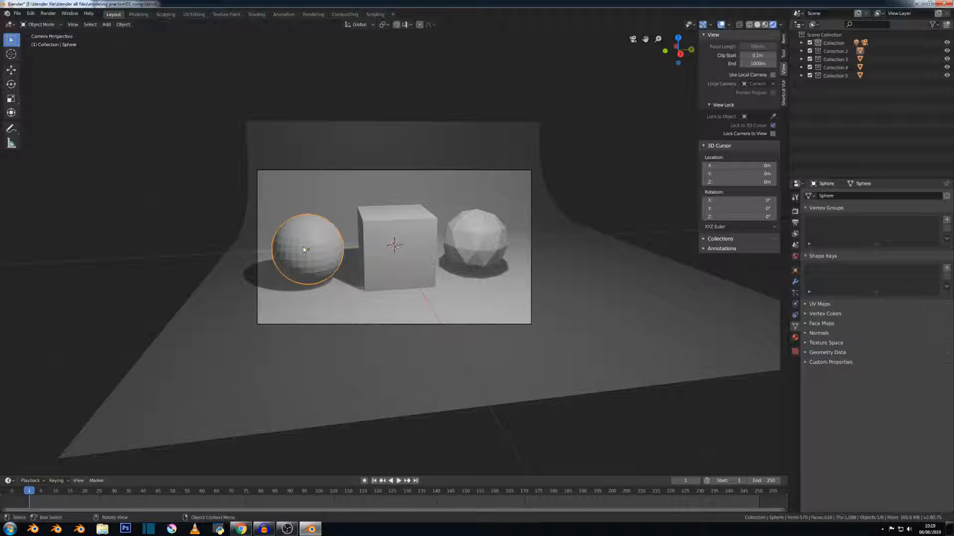
key("m")
Render the current frame, check which view layers the render result offers, and close the render window.
key("F12")
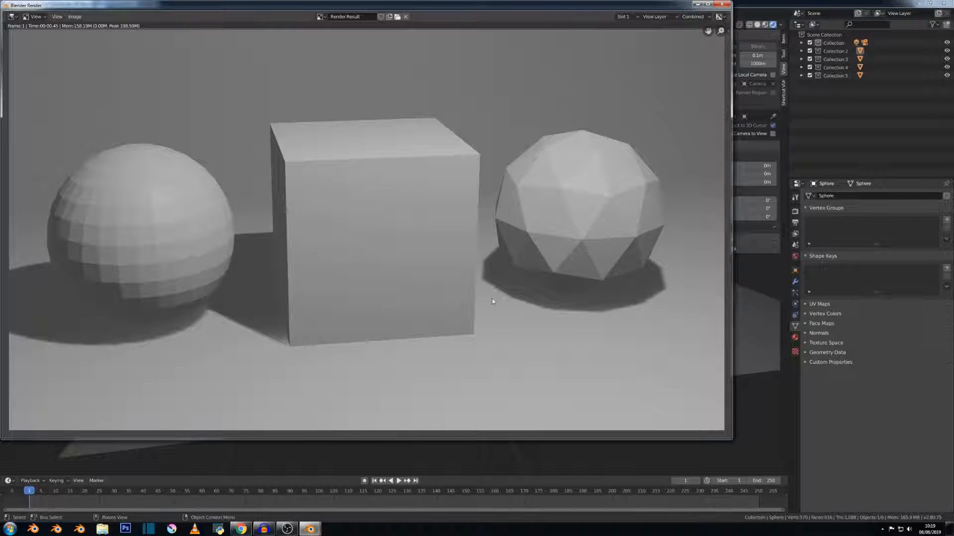
left_click(656, 17)
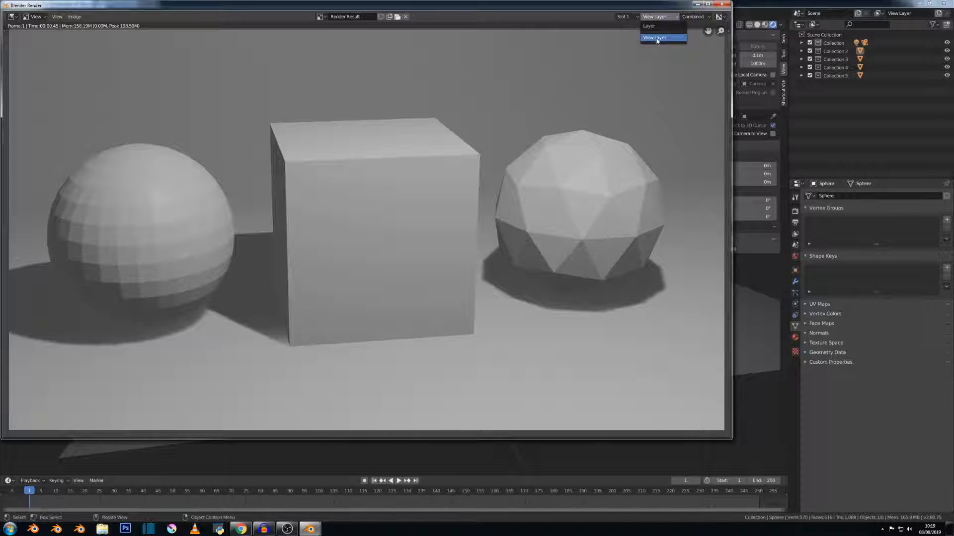
left_click(654, 38)
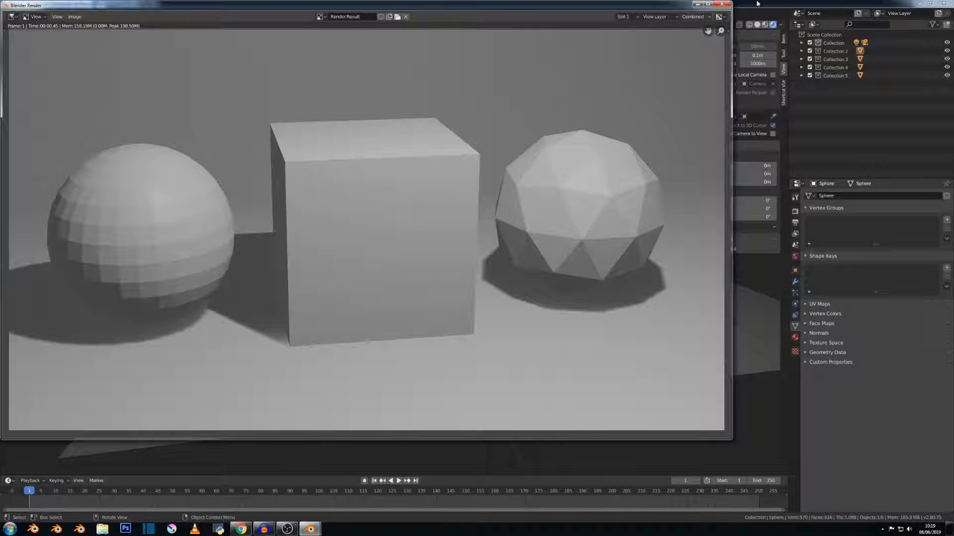
left_click(721, 4)
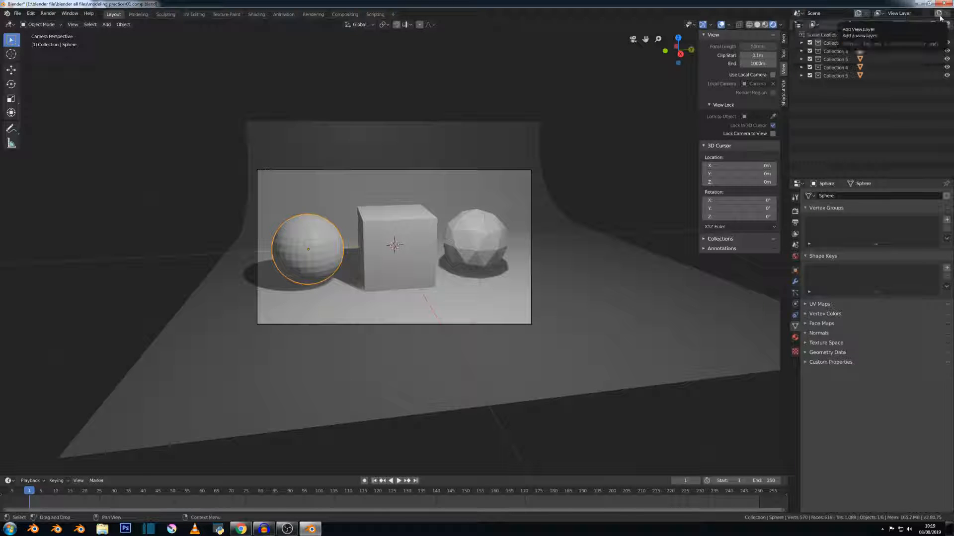
Rename the current view layer as 01.
left_click(900, 14)
type("01")
key("Return")
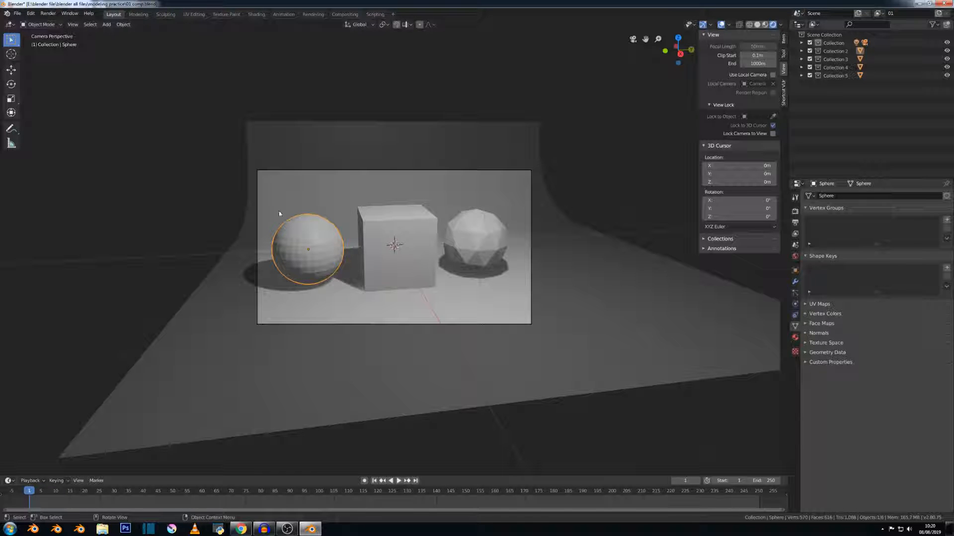
Add a new view layer and name it 02.
left_click(938, 13)
type("0")
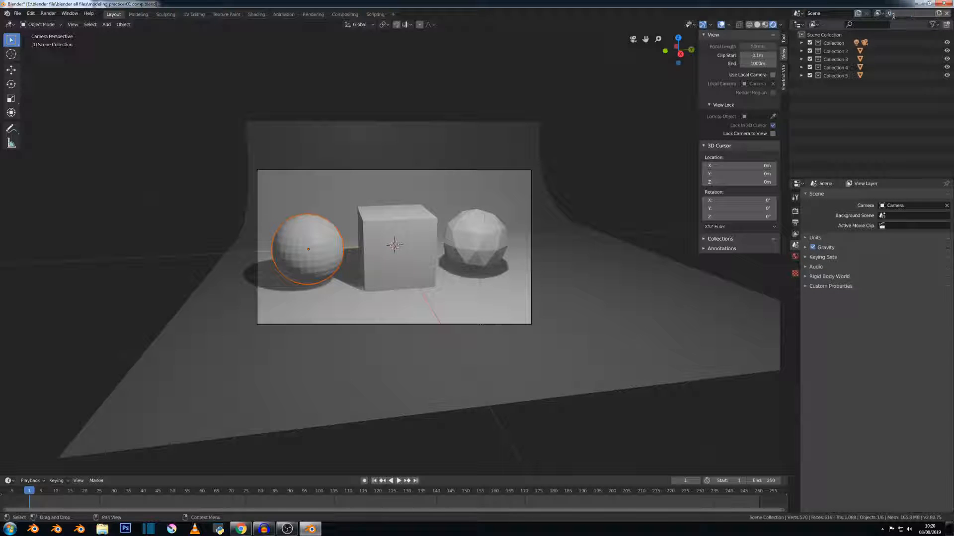
type("2")
key("Return")
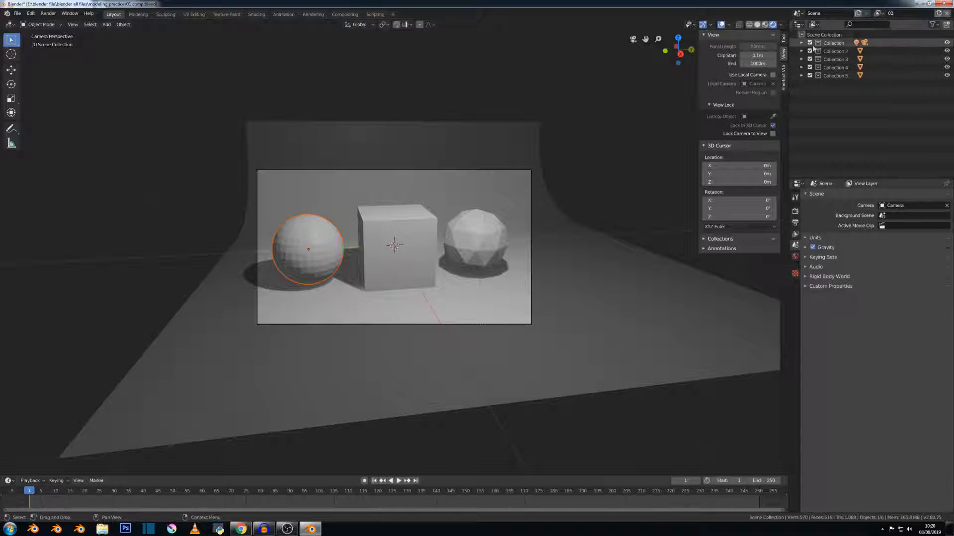
Start Shortcut VUr and disable Collection 3, Collection 4 and Collection 5 in view layer 02.
left_click(840, 44)
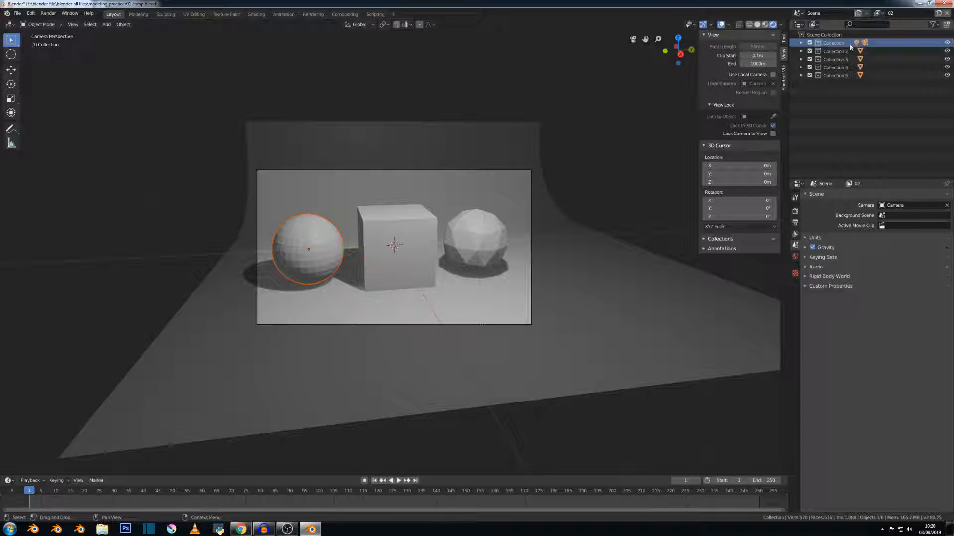
left_click(835, 51, "ctrl")
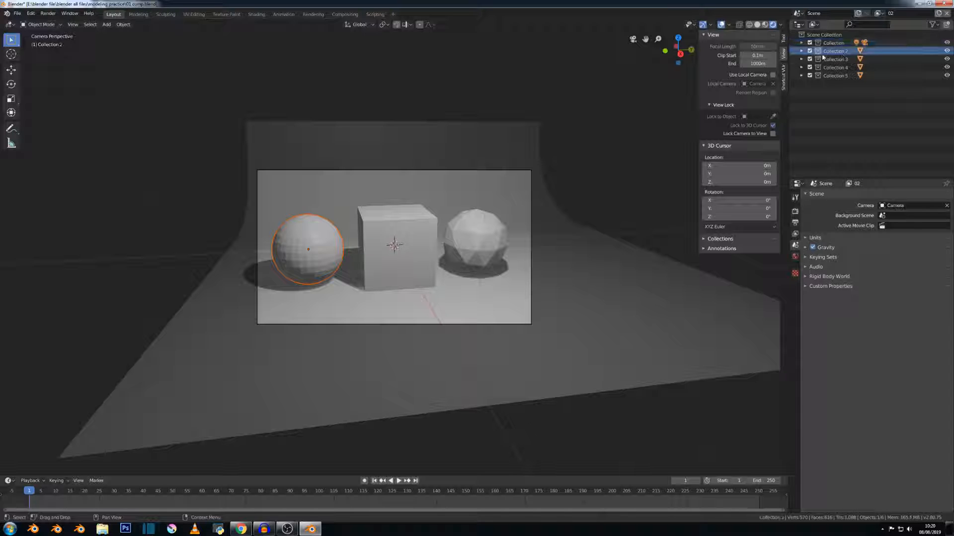
left_click(834, 51)
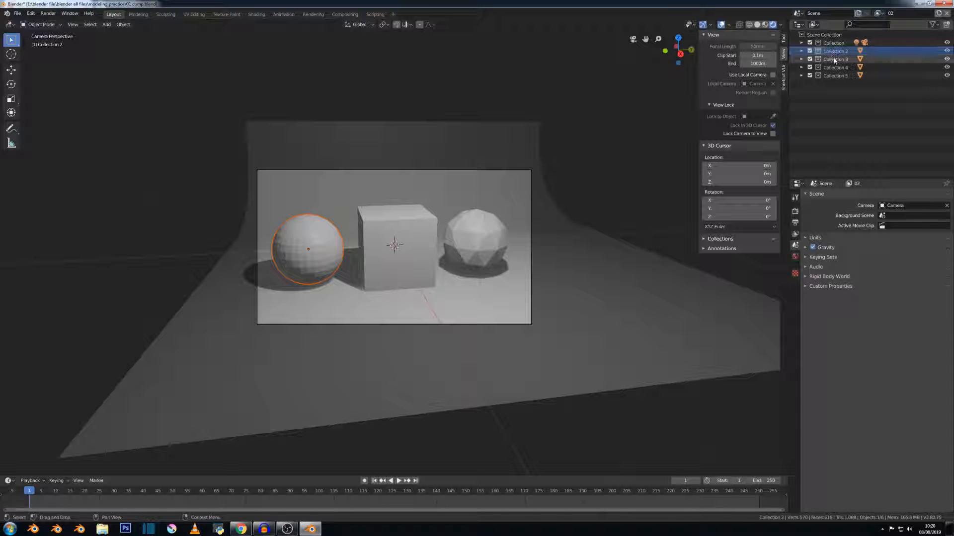
left_click(835, 59)
left_click(836, 67, "ctrl")
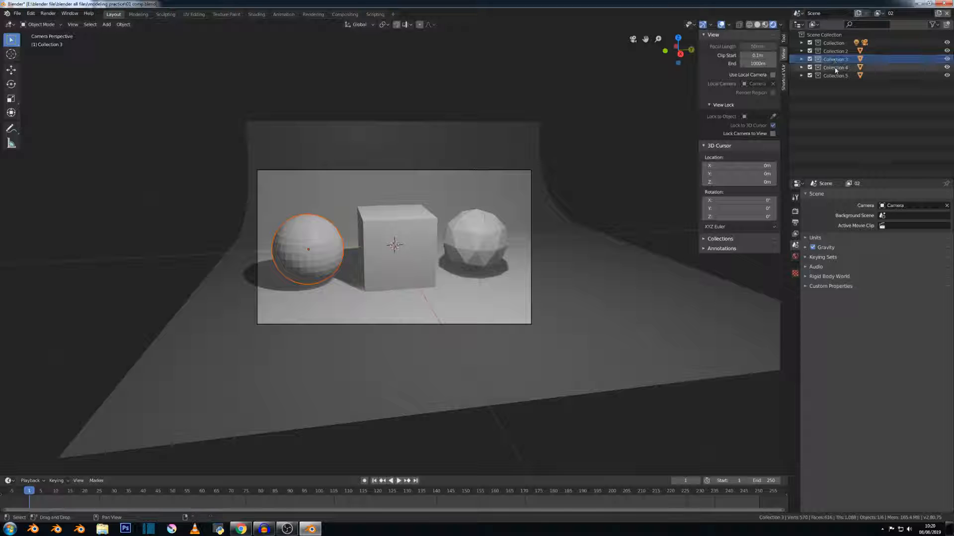
left_click(842, 75, "ctrl")
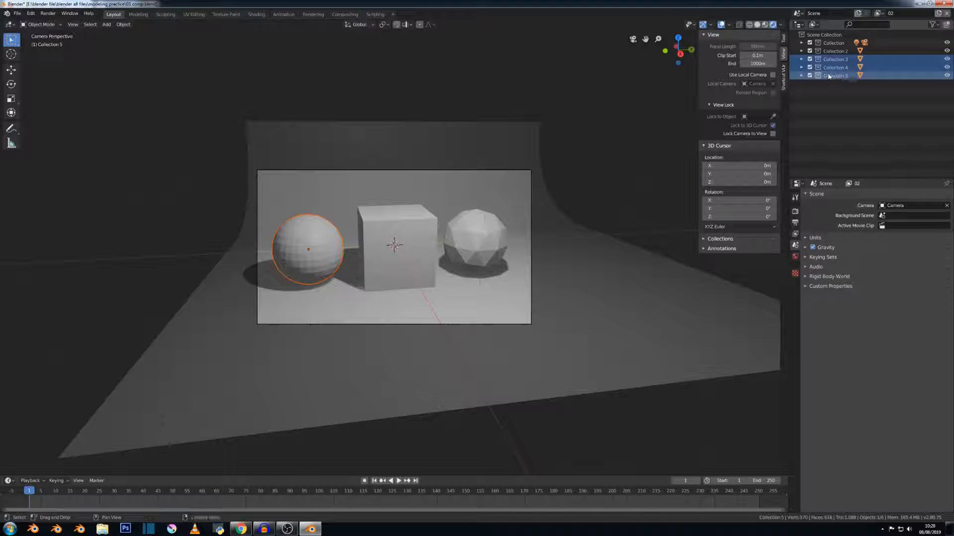
left_click(783, 77)
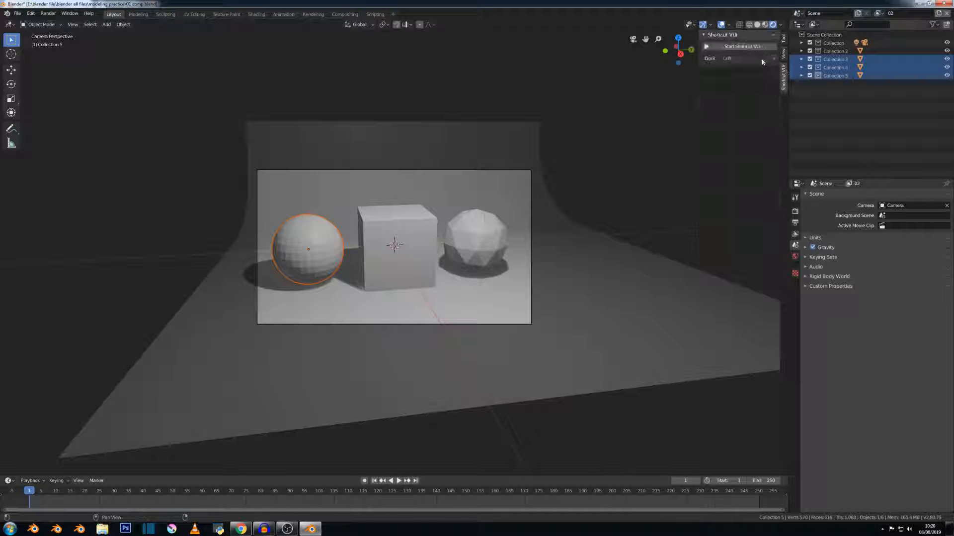
left_click(745, 46)
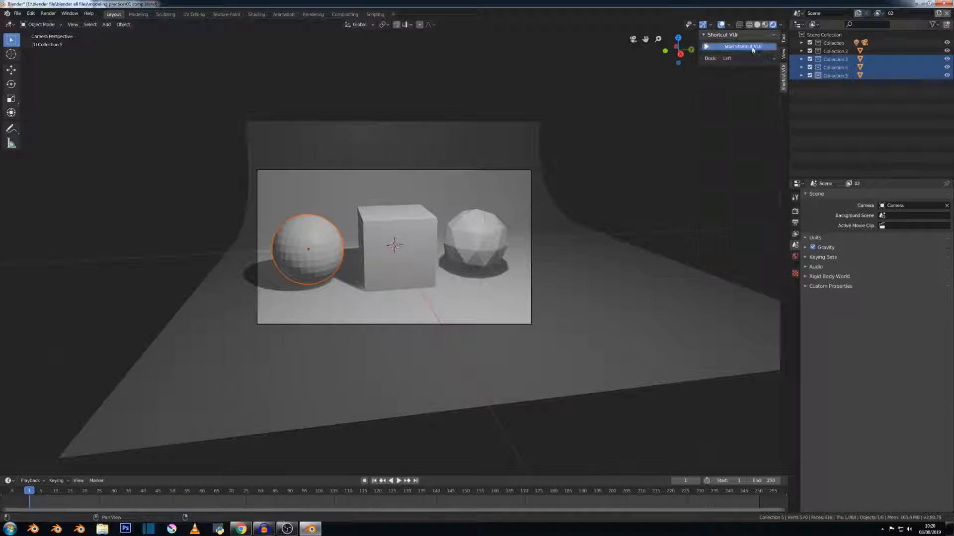
right_click(838, 75)
mouse_move(805, 185)
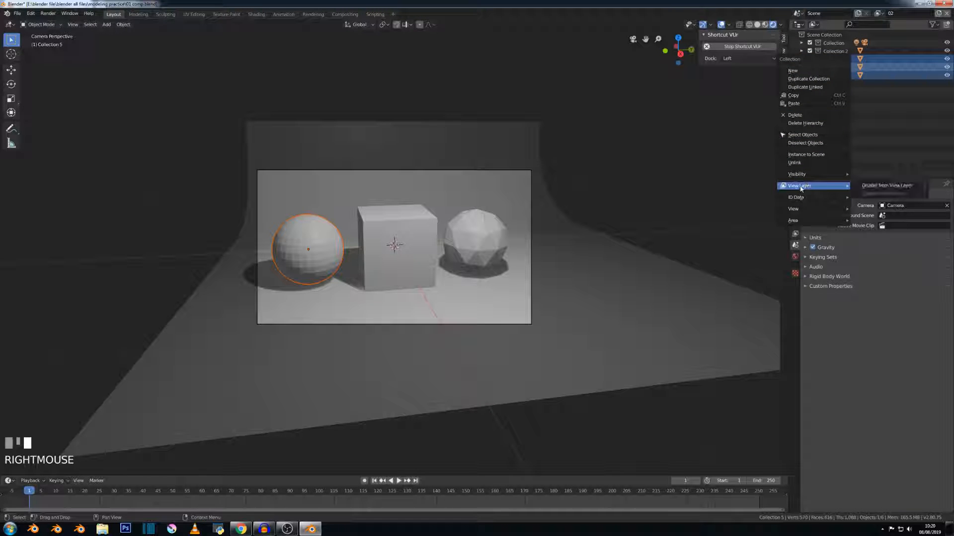
left_click(864, 186)
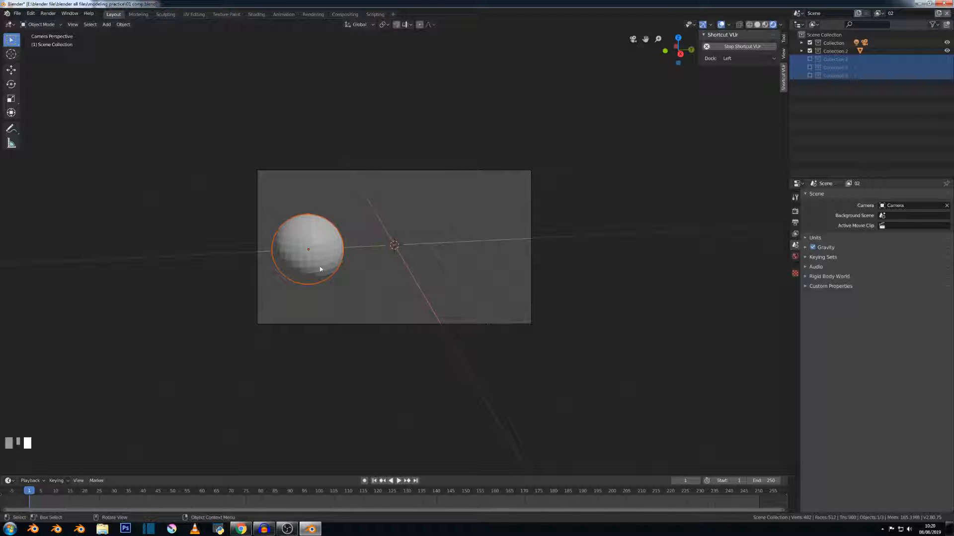
Add another view layer and name it 03.
left_click(904, 16)
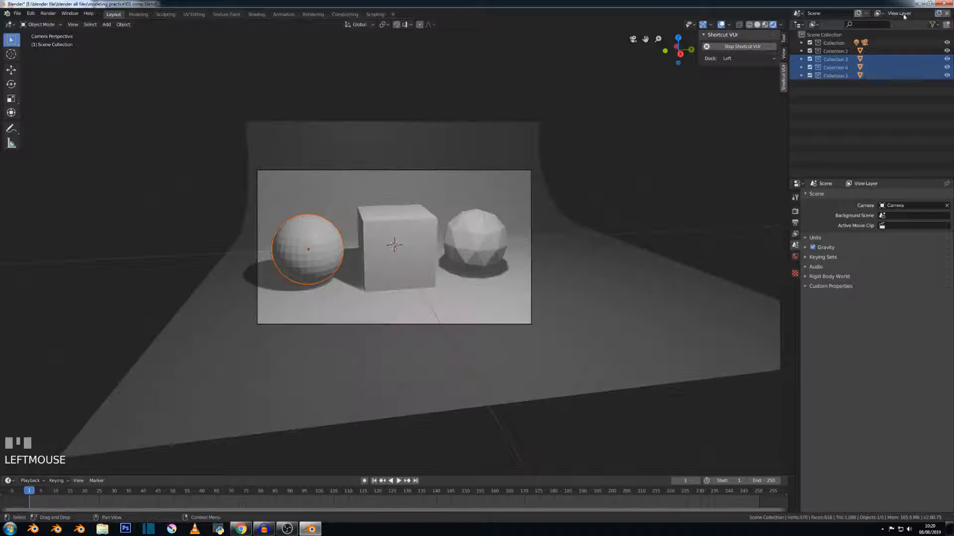
double_click(902, 14)
type("01")
key("Return")
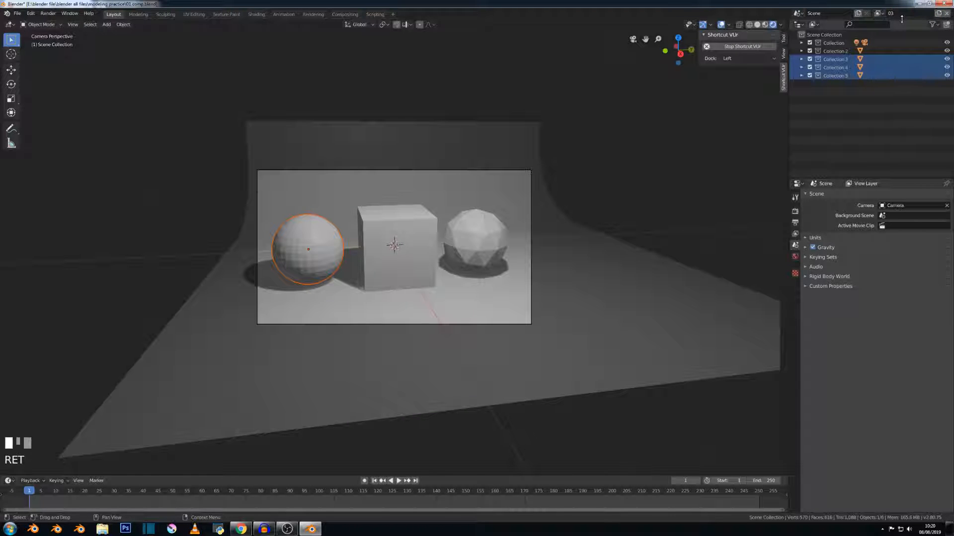
Exclude Collection 2, Collection 4 and Collection 5 from view layer 03, keeping the cube's collection enabled.
left_click(827, 60)
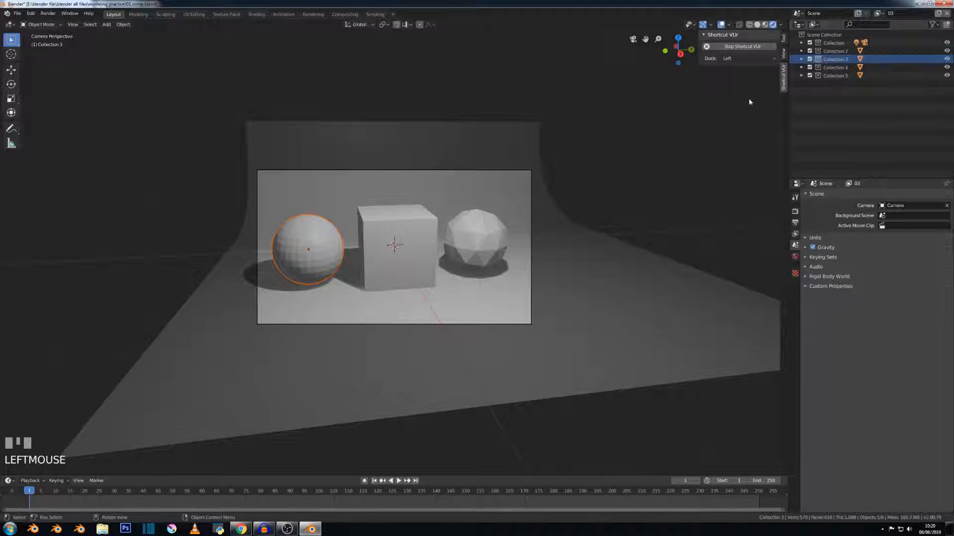
left_click(845, 52)
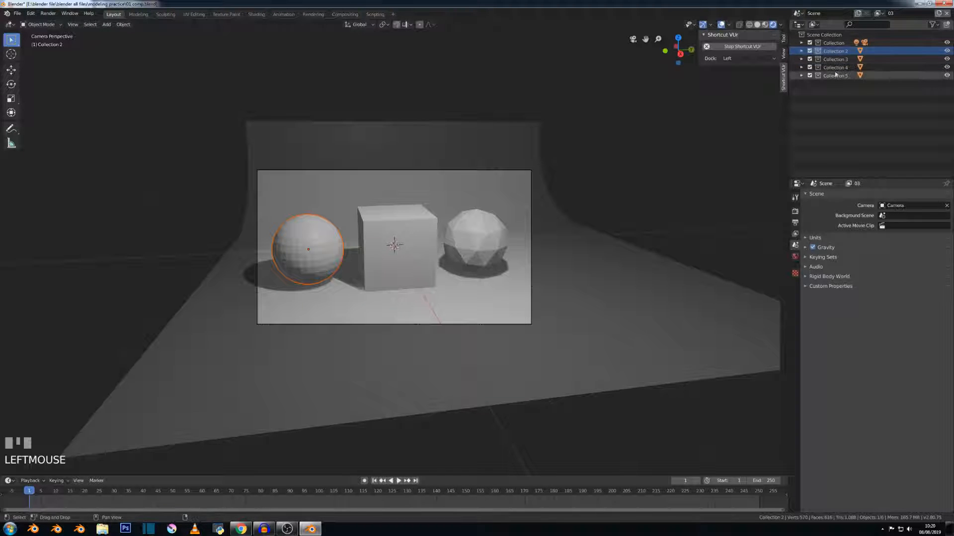
left_click(835, 67, "shift")
left_click(837, 77, "shift")
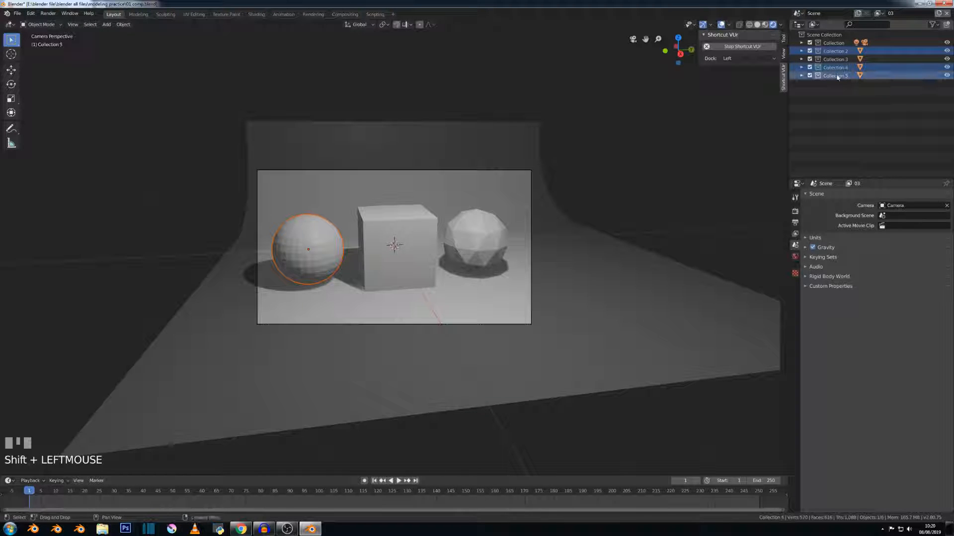
key("e")
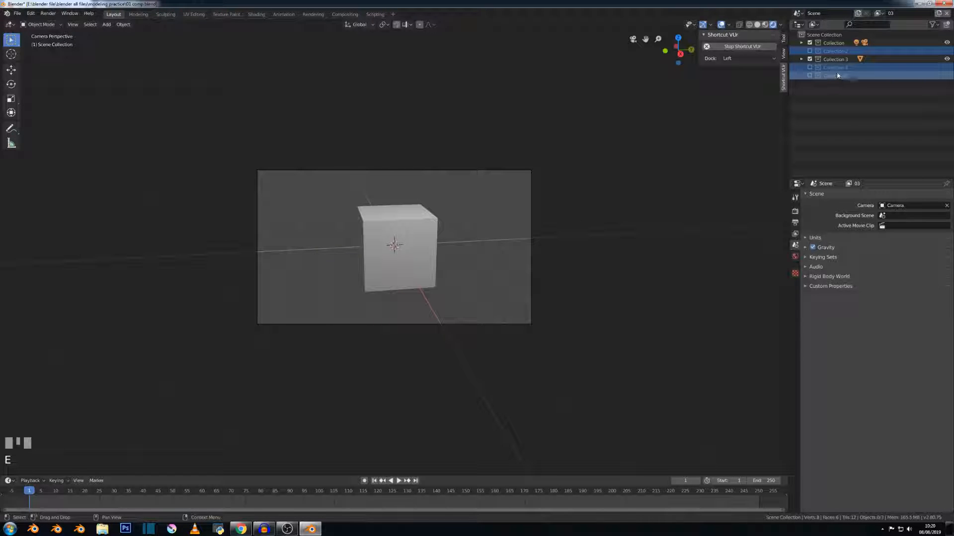
Add another view layer and name it 04.
left_click(938, 14)
left_click(912, 13)
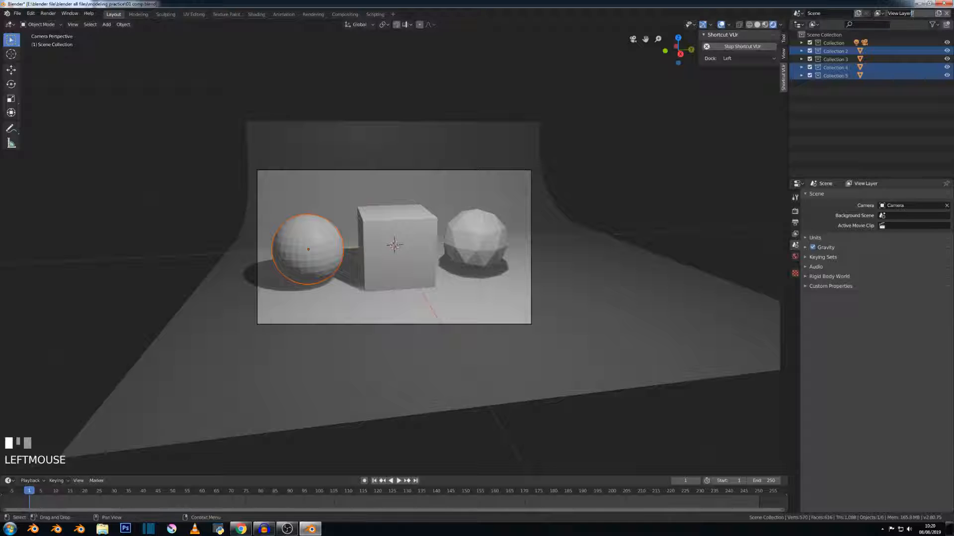
type("04")
key("KP_Enter")
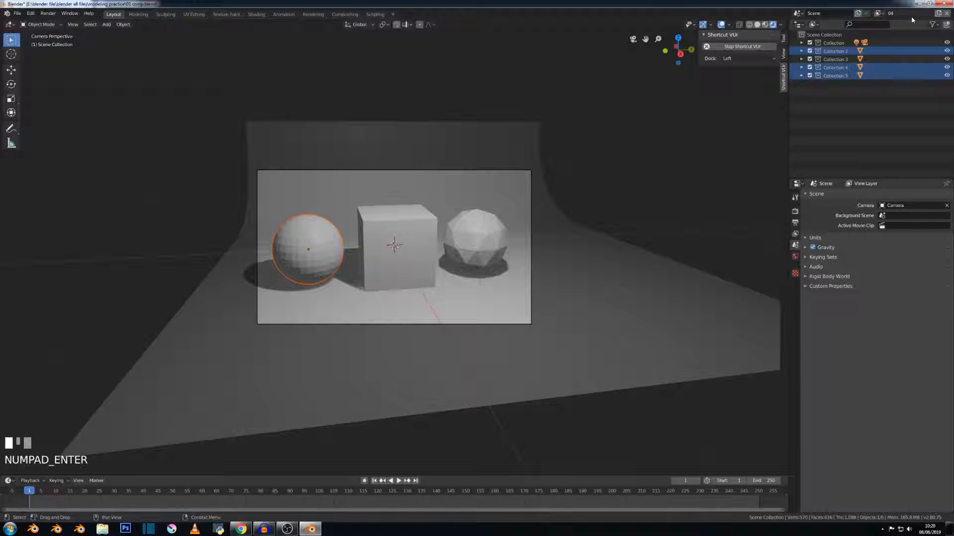
Exclude Collection 2, Collection 3 and Collection 5 from view layer 04, keeping the icosphere's collection enabled.
left_click(837, 75)
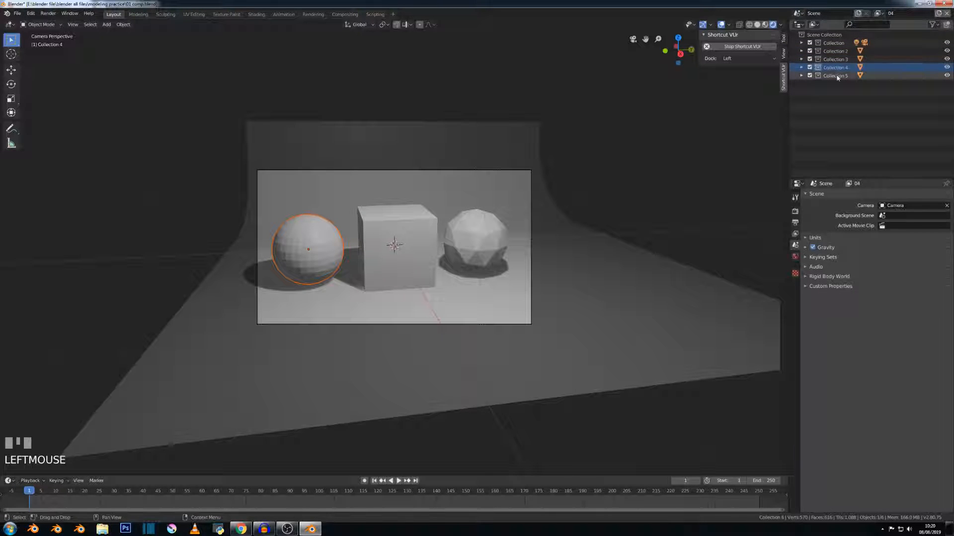
left_click(839, 60, "shift")
left_click(839, 52, "shift")
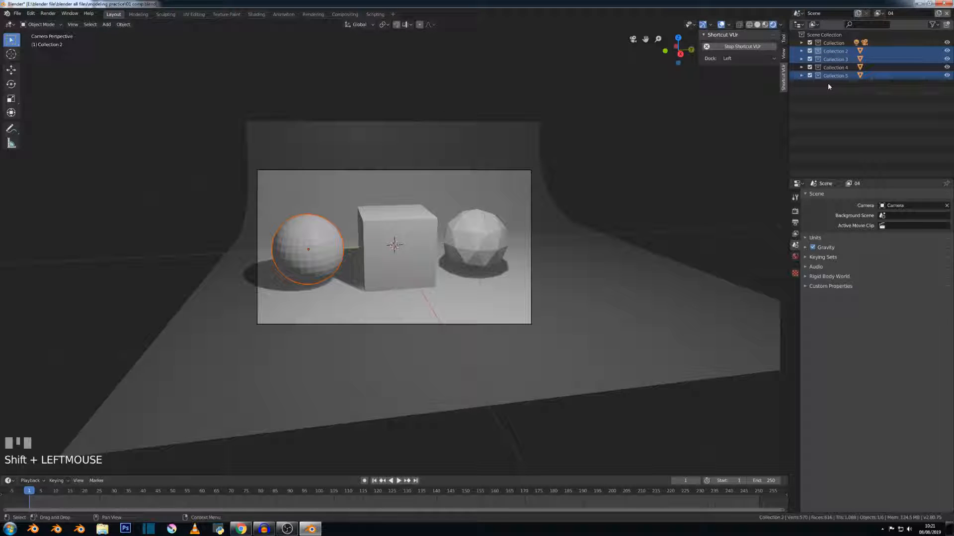
key("e")
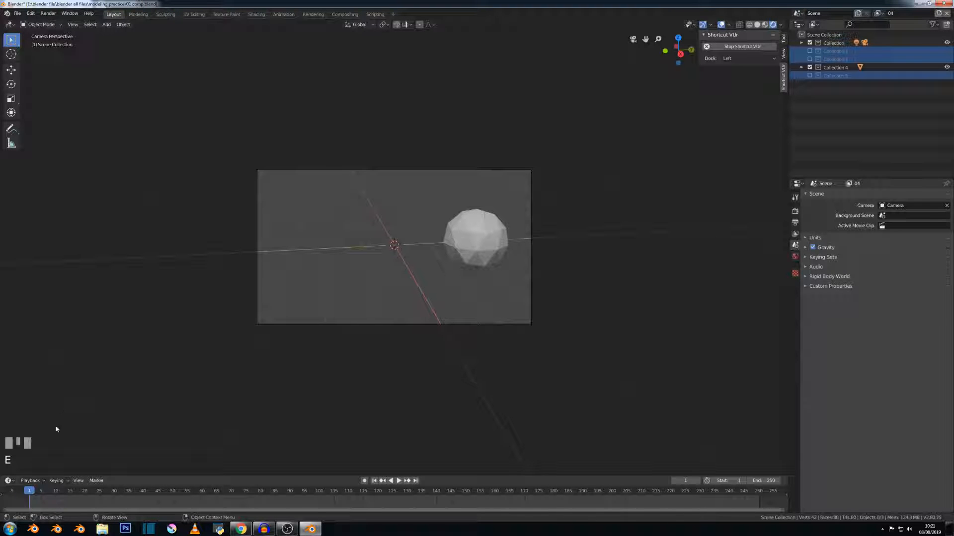
Add another view layer and name it 05.
left_click(937, 13)
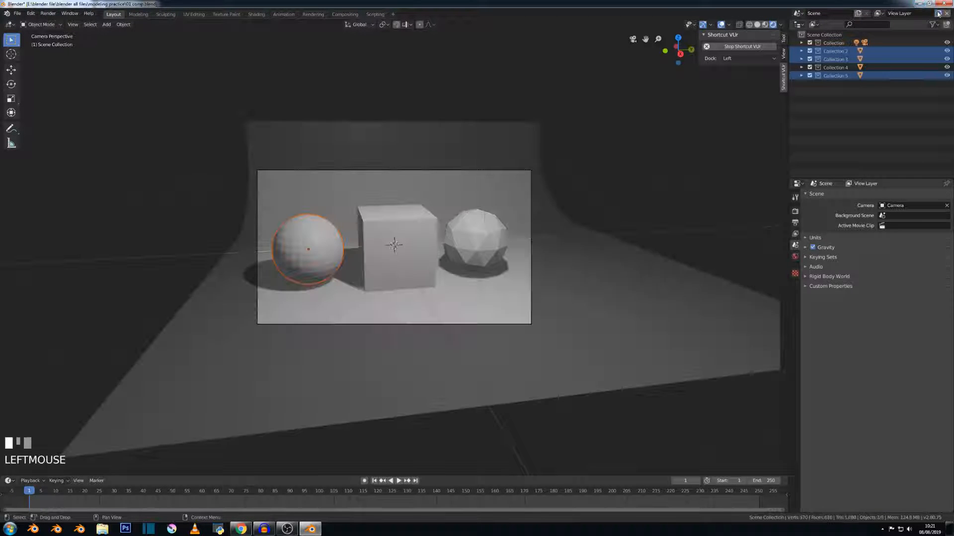
left_click(897, 12)
type("05")
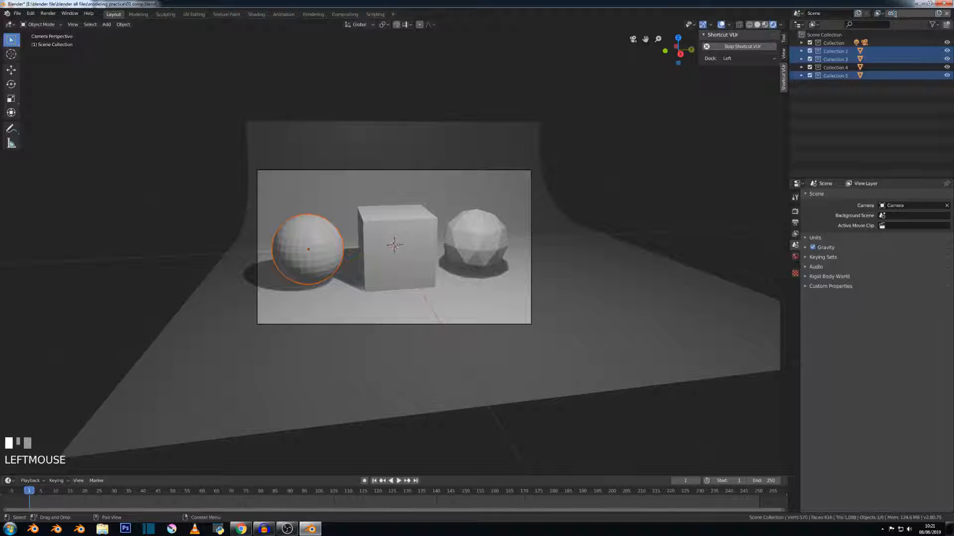
key("Return")
Exclude Collection 2, Collection 3 and Collection 4 from view layer 05, keeping the backdrop plane's collection enabled.
left_click(829, 76)
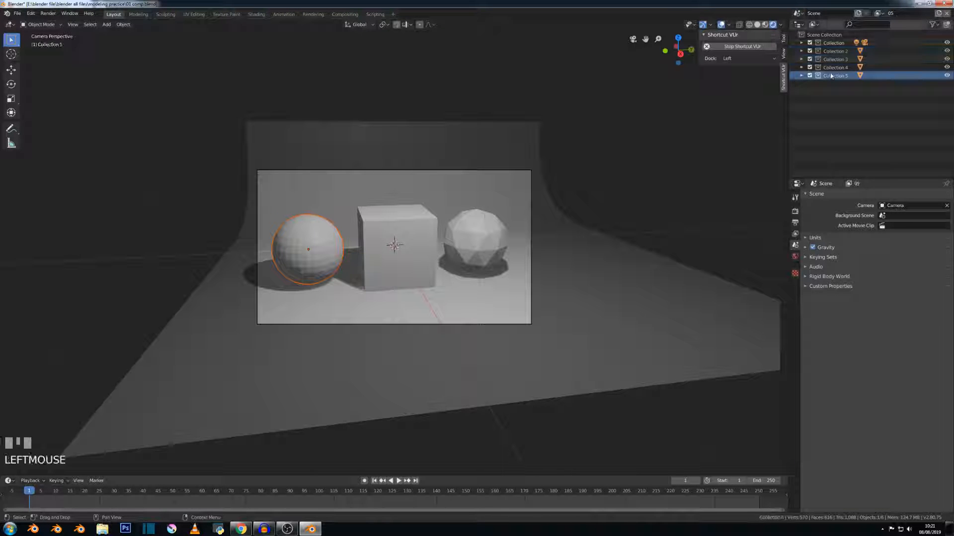
left_click(830, 68)
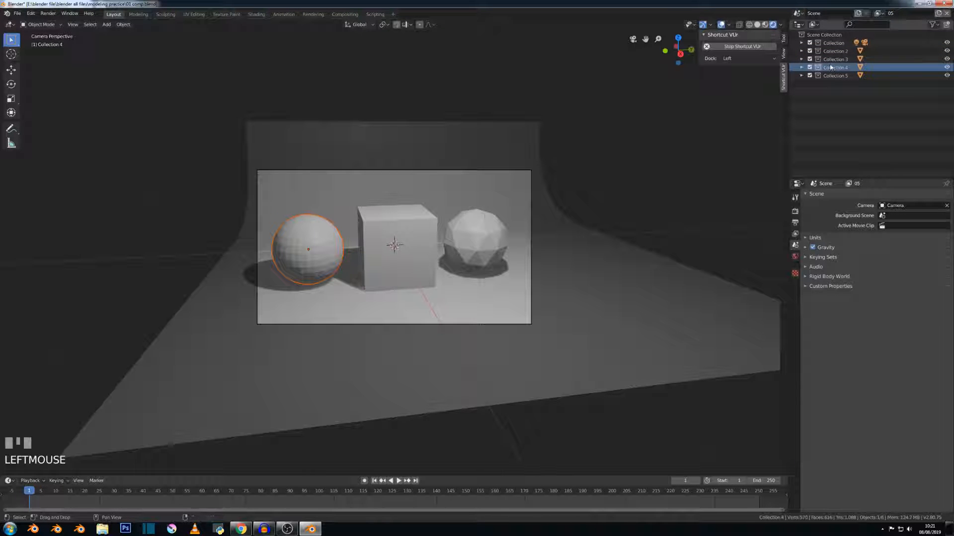
left_click(835, 51, "shift")
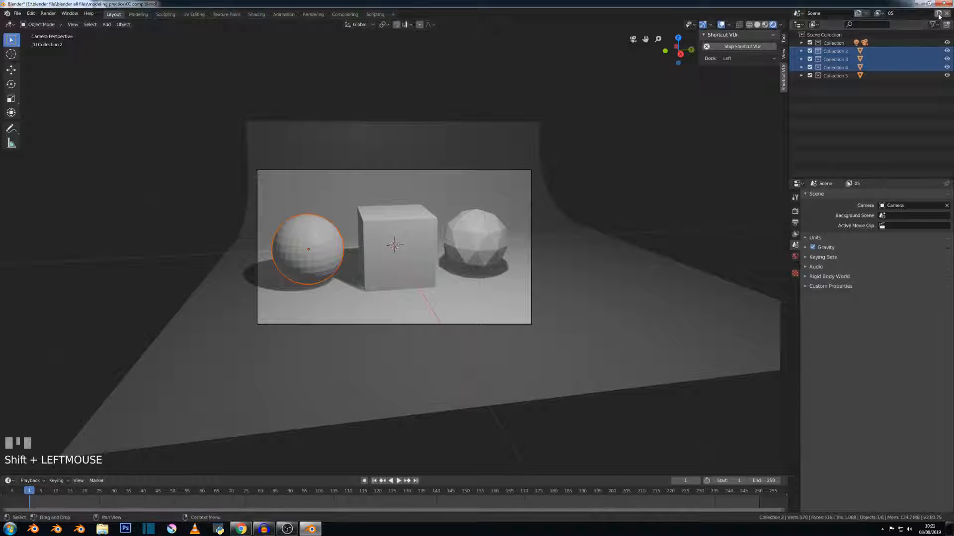
key("e")
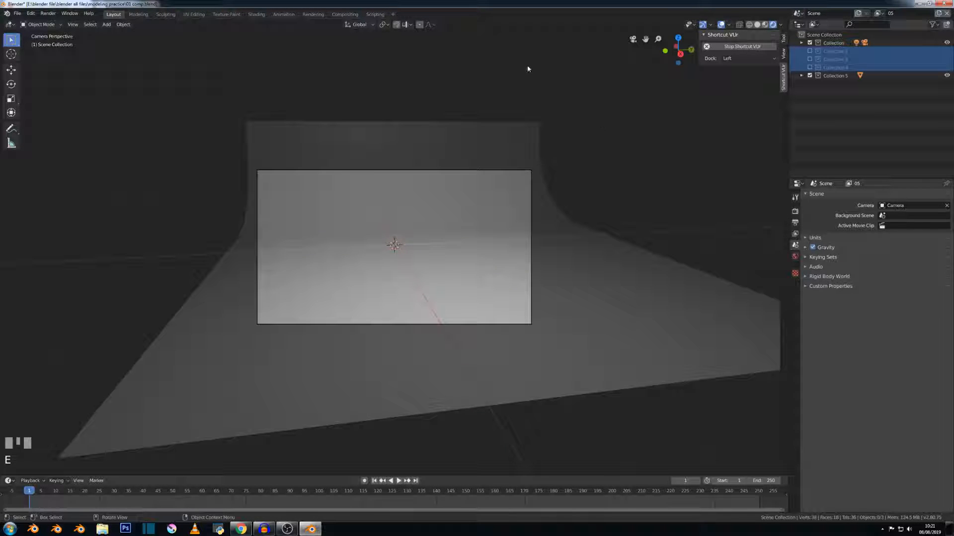
Render the current frame and display view layer 01 in the render result.
key("F12")
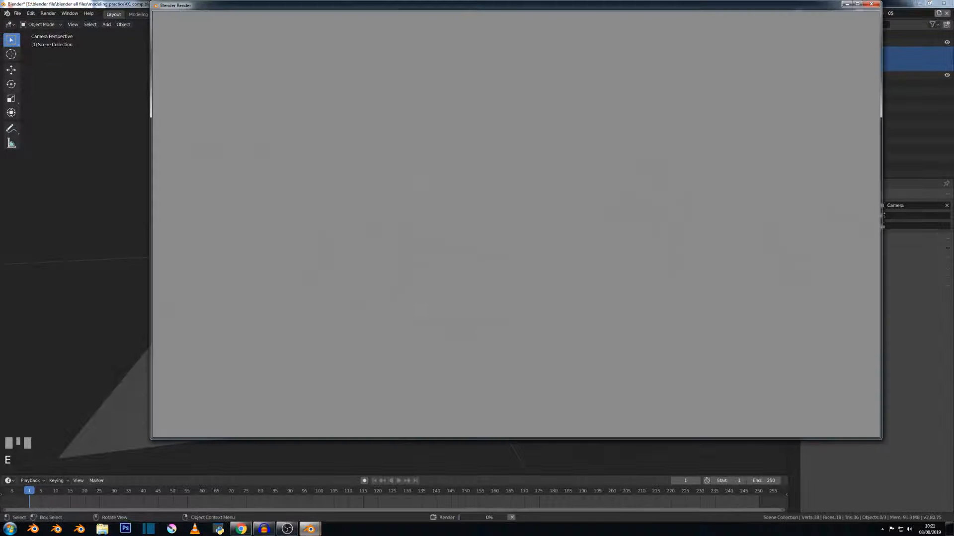
key("j")
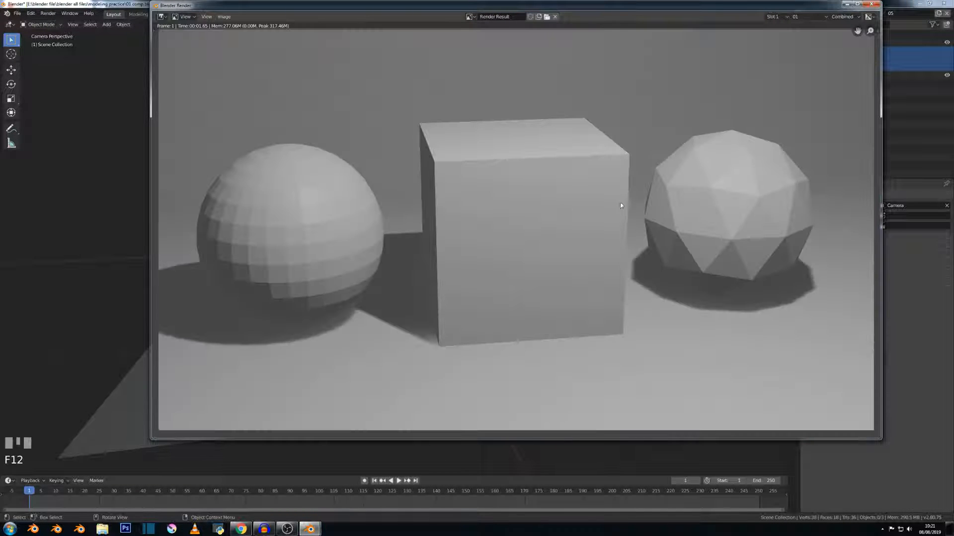
left_click(805, 17)
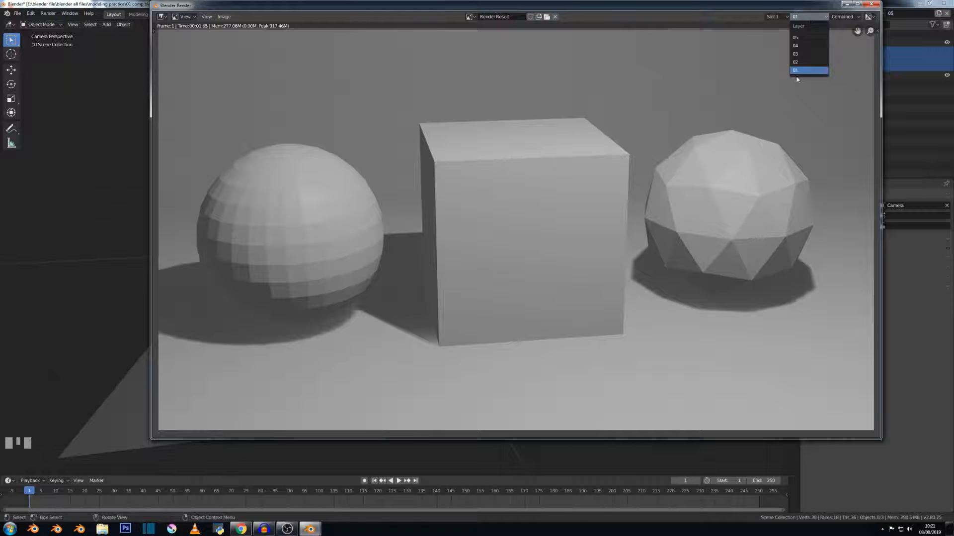
left_click(796, 70)
Check the render results of view layers 02, 03, 04 and 05 one after another, and close the render window.
left_click(805, 17)
left_click(805, 62)
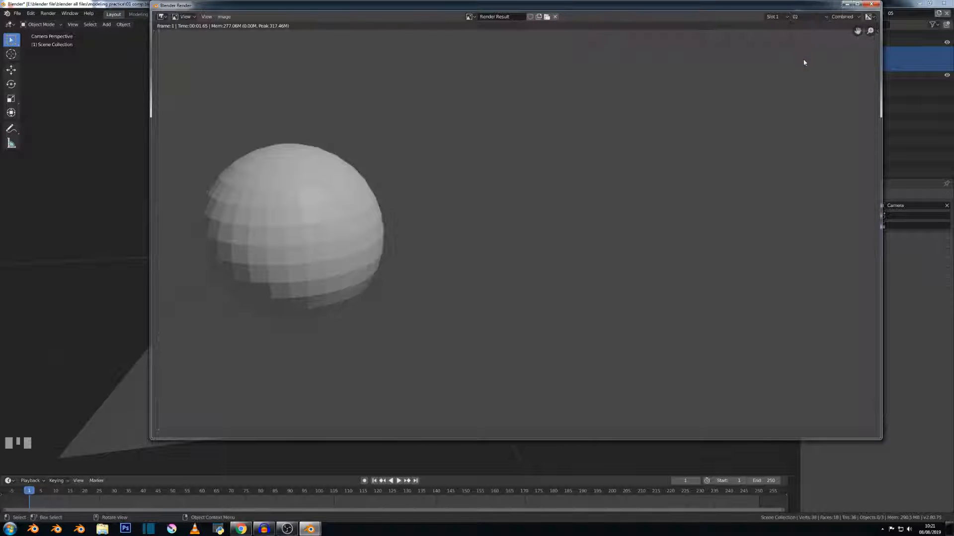
left_click(807, 22)
left_click(805, 55)
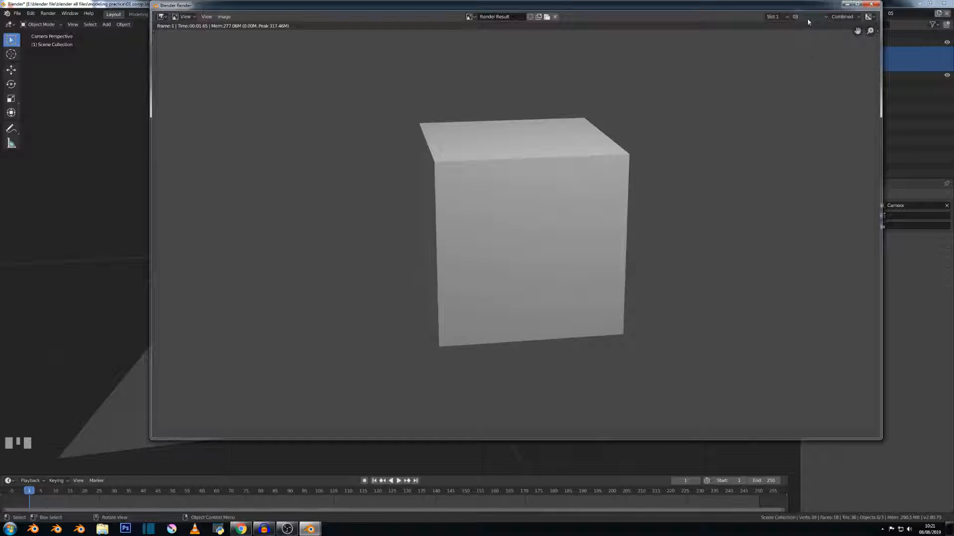
left_click(808, 22)
left_click(804, 46)
left_click(809, 19)
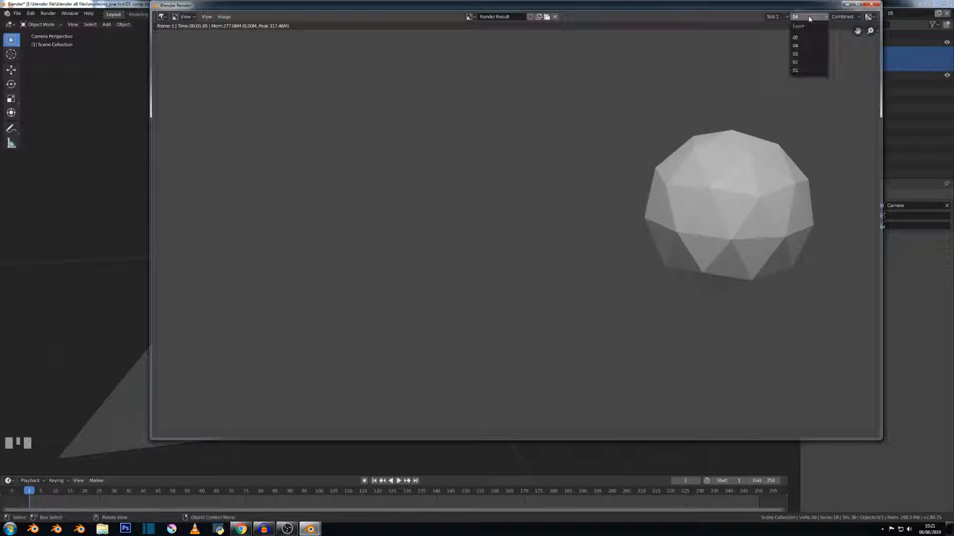
left_click(796, 37)
key("F12")
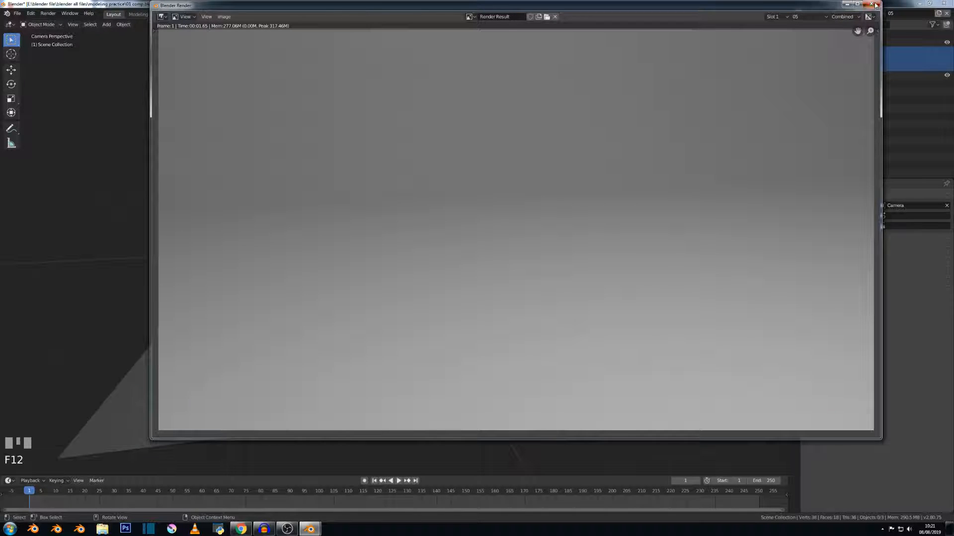
left_click(875, 6)
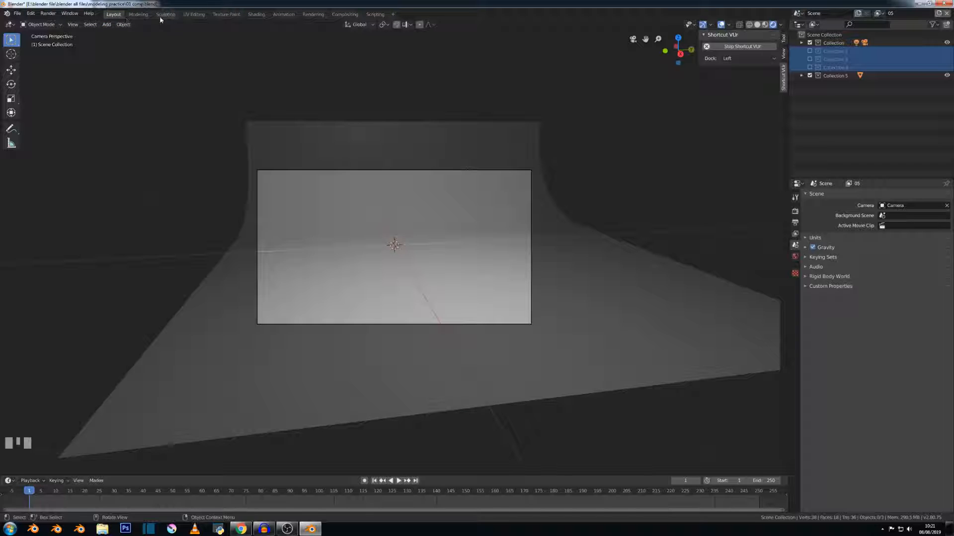
Switch to the Compositing workspace, turn the backdrop off and enable compositing nodes.
left_click(339, 14)
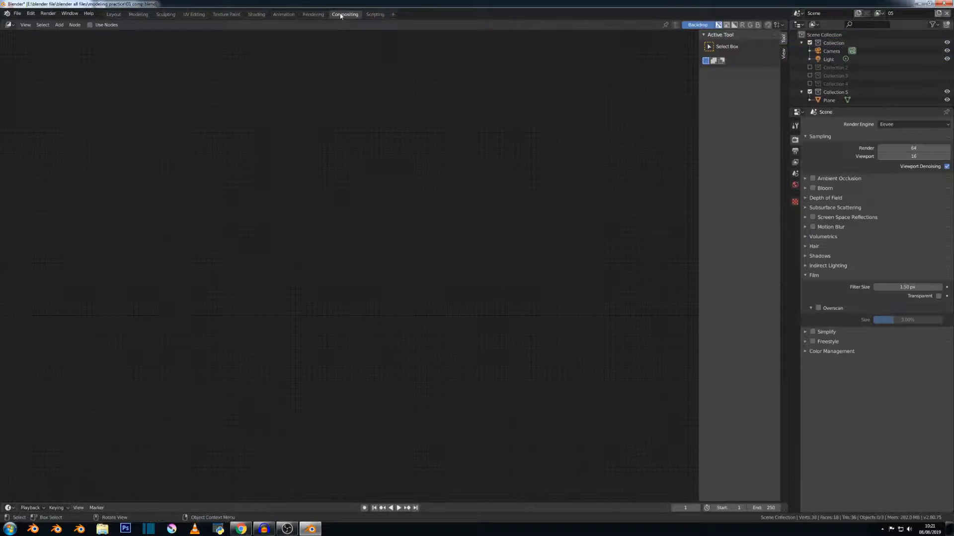
left_click(693, 24)
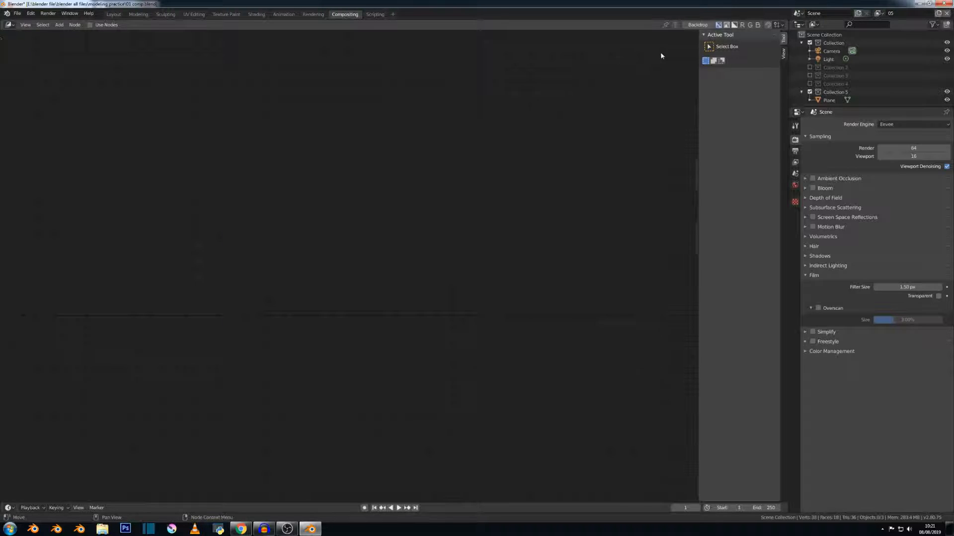
left_click(90, 24)
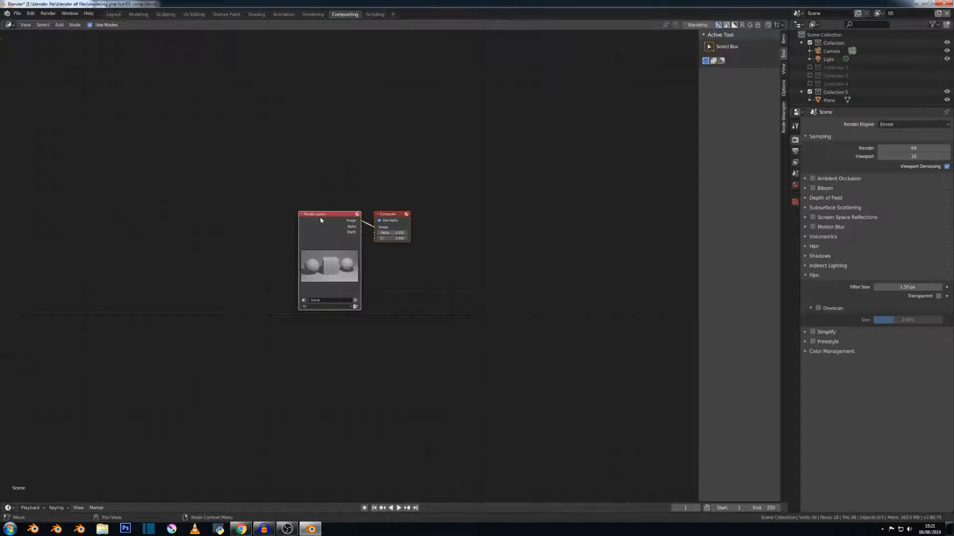
Spread the Render Layers and Composite nodes far apart to leave working space between them.
left_click_drag(320, 217, 193, 160)
left_click(258, 157)
left_click_drag(259, 156, 575, 155)
left_click_drag(196, 171, 165, 139)
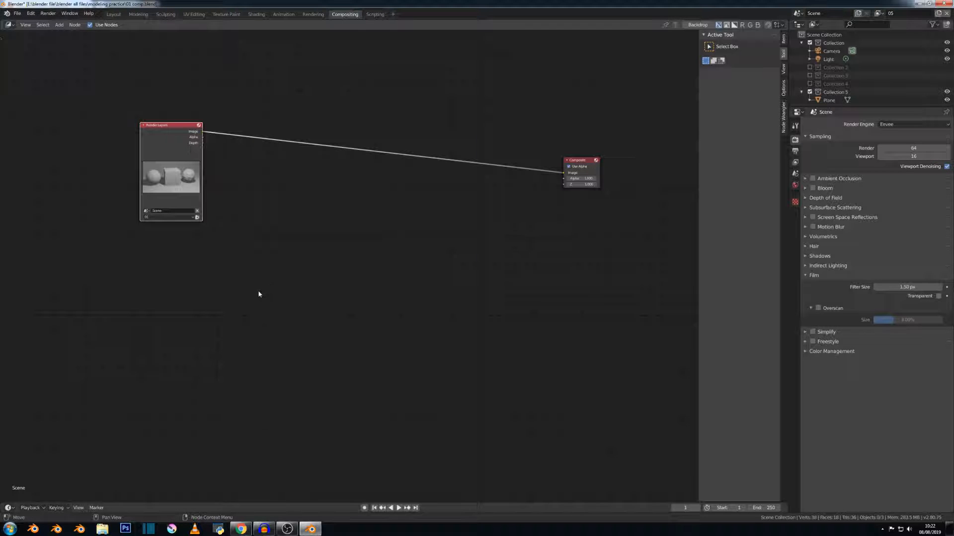
left_click_drag(183, 133, 170, 123)
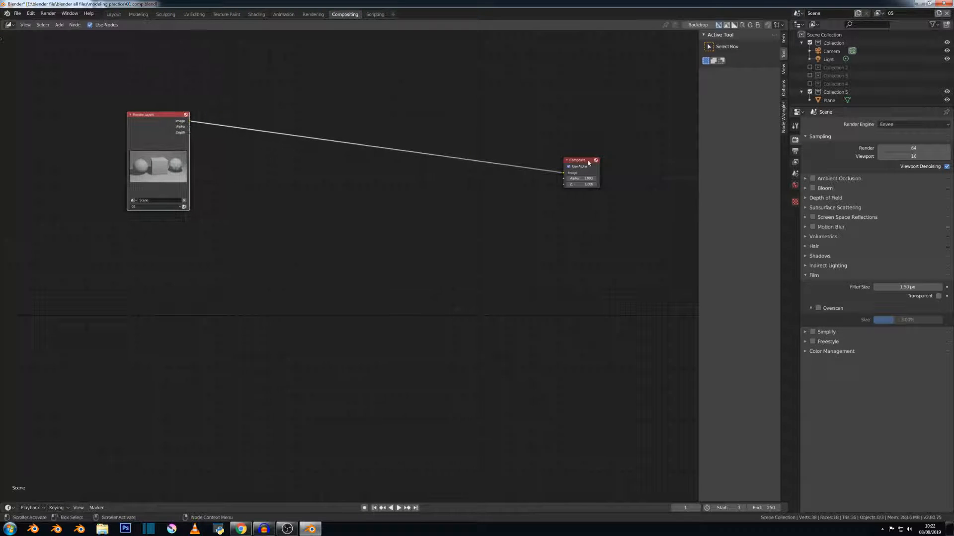
left_click_drag(587, 160, 617, 169)
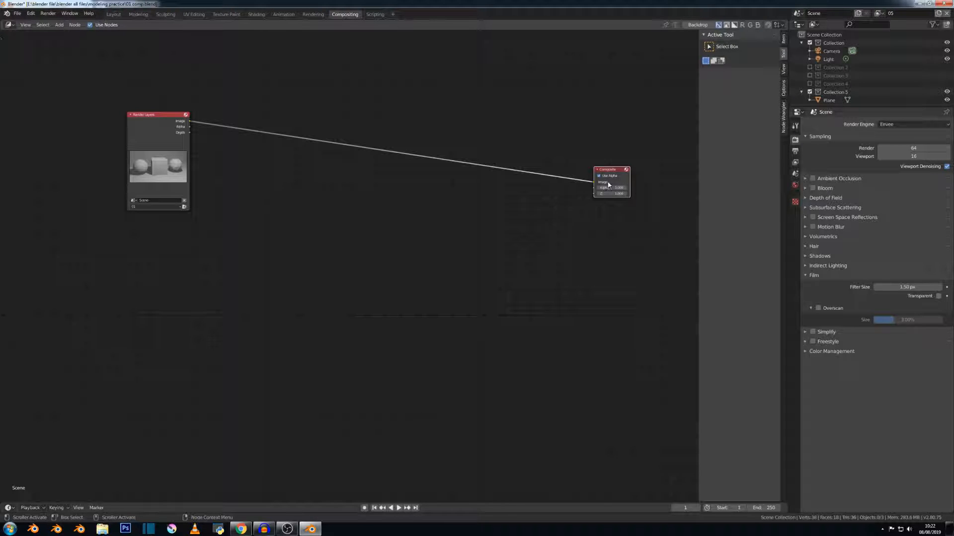
key("g")
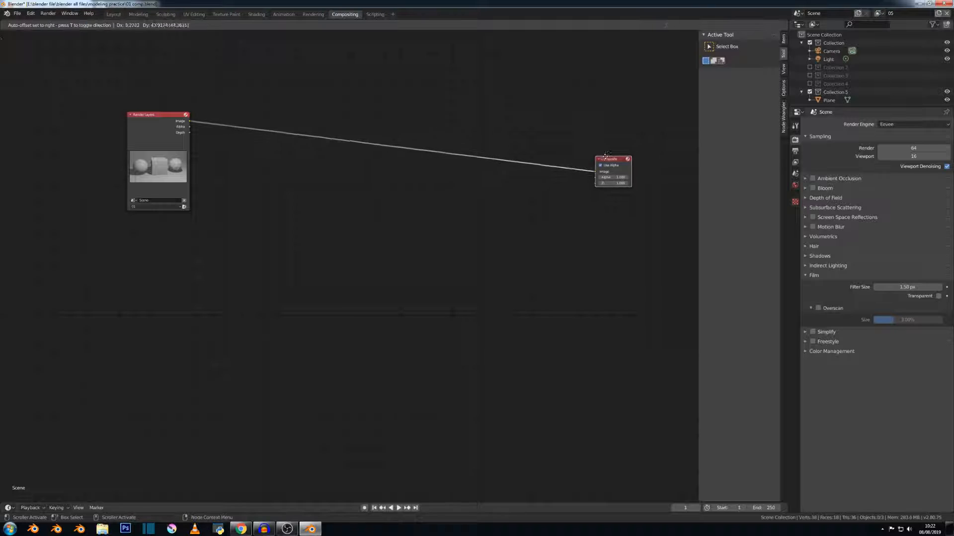
left_click(413, 145)
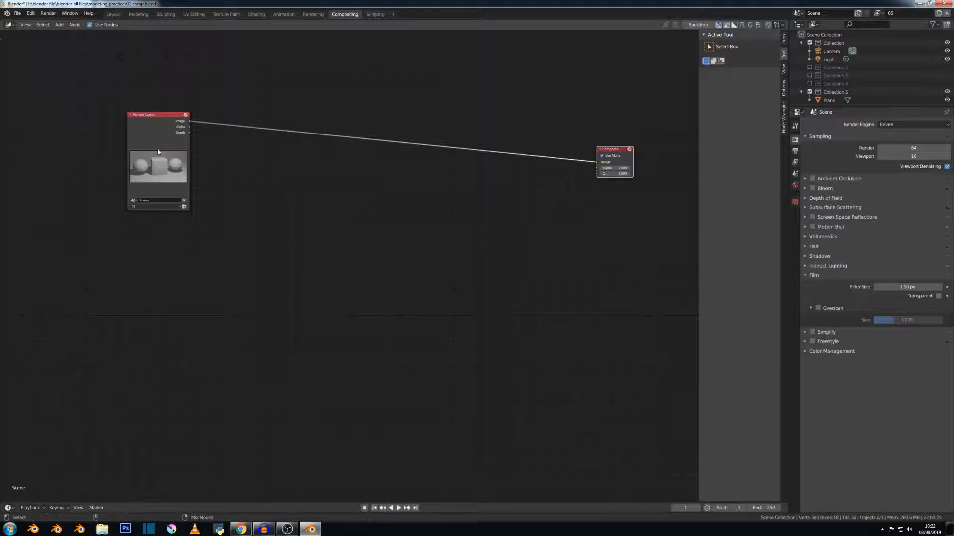
Add a Viewer node fed by the Render Layers image above the Composite node, and turn the backdrop on.
left_click(158, 128, "ctrl+shift")
left_click_drag(212, 102, 617, 95)
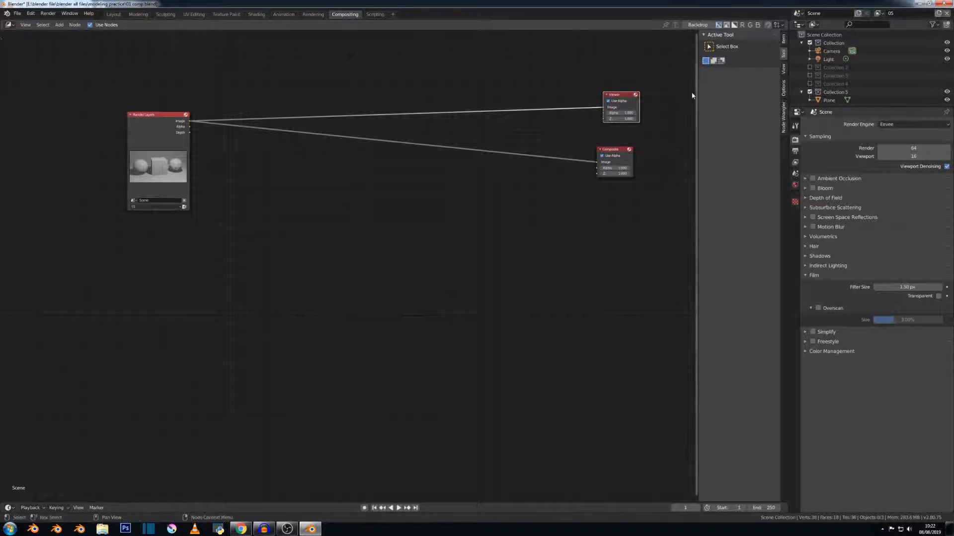
left_click(697, 24)
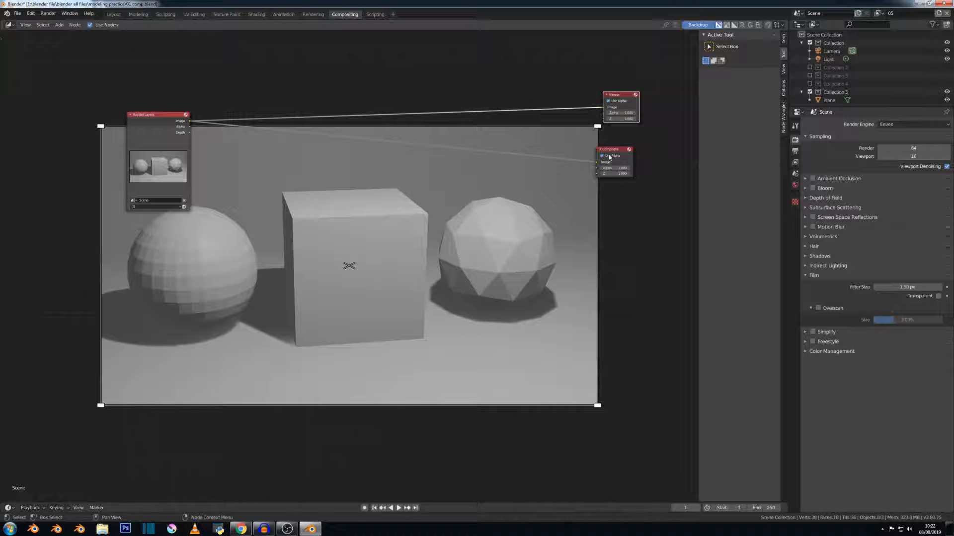
Rearrange the nodes around the backdrop image, with Composite above Viewer and Render Layers moved farther out.
left_click_drag(609, 157, 640, 60)
left_click_drag(624, 96, 674, 158)
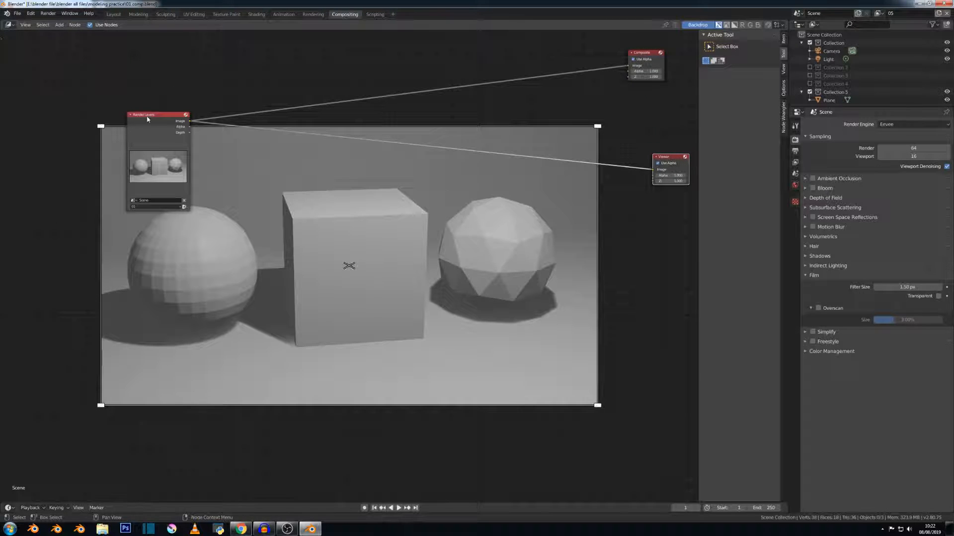
left_click_drag(147, 120, 105, 118)
Examine the scene and view layer choices offered in the Render Layers node.
scroll(102, 177, "up", 2)
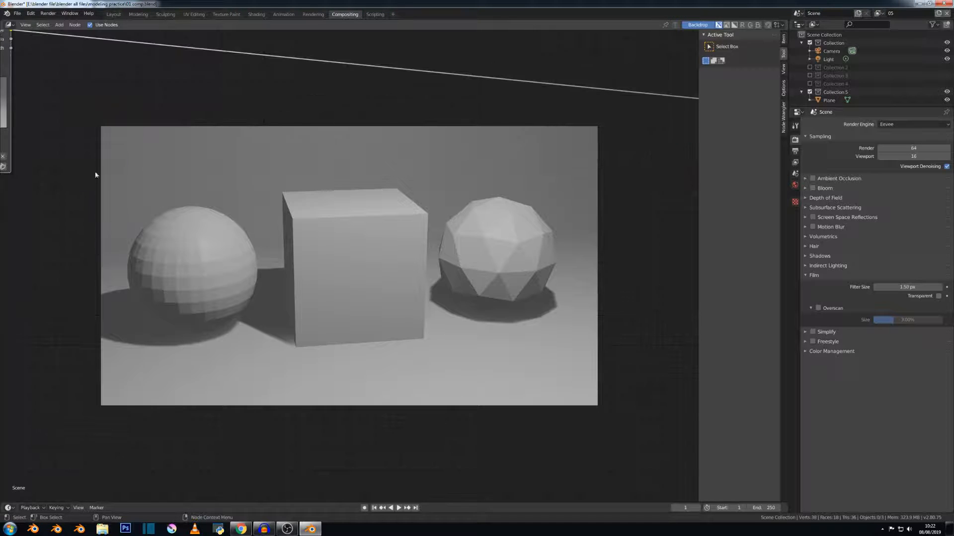
middle_click_drag(68, 162, 304, 250)
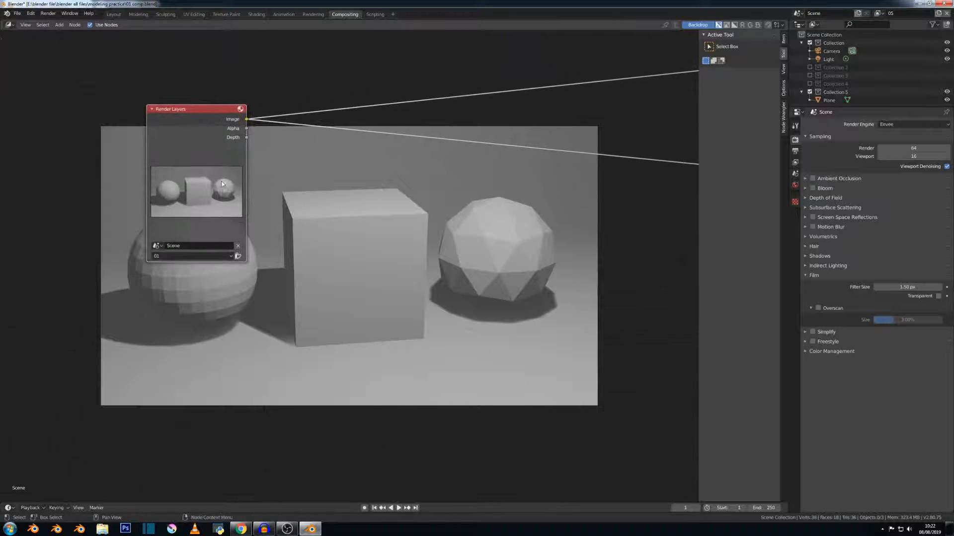
scroll(216, 167, "up", 4)
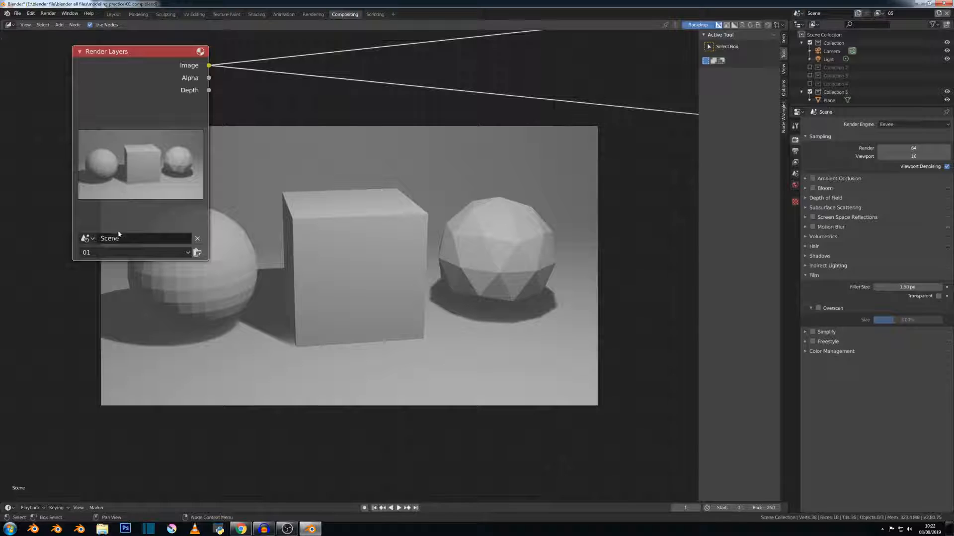
left_click(88, 239)
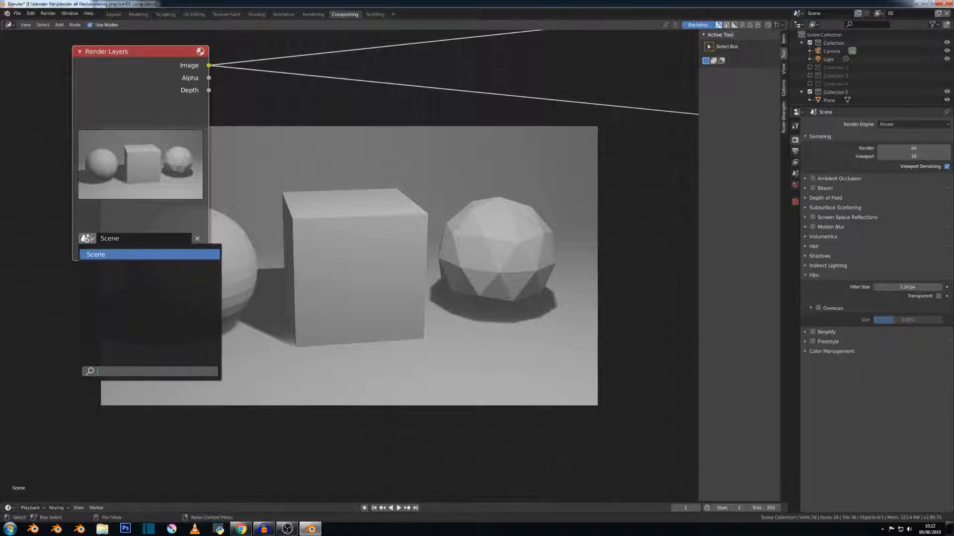
left_click(122, 252)
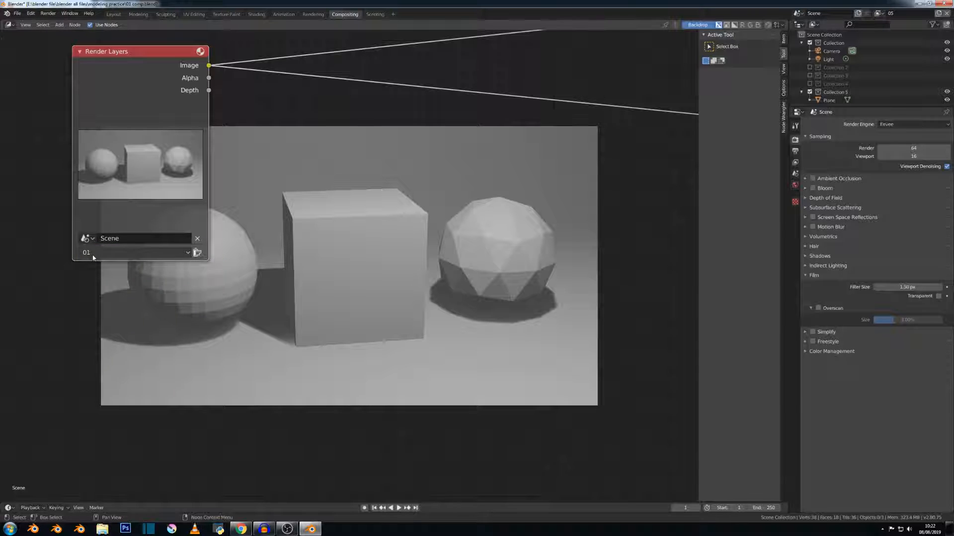
left_click(92, 256)
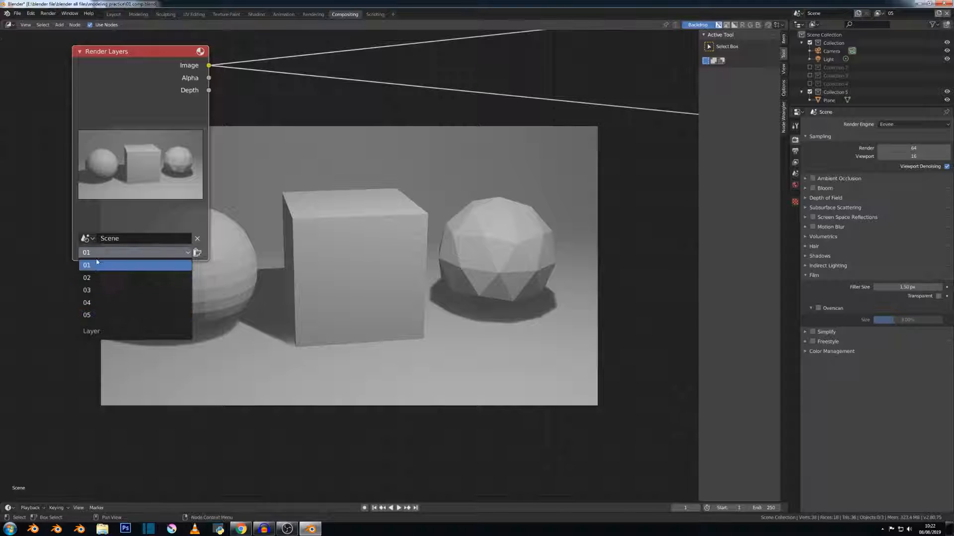
Move the Render Layers node aside and preview its output passes in the Viewer, returning to the Image output.
left_click_drag(160, 56, 114, 67)
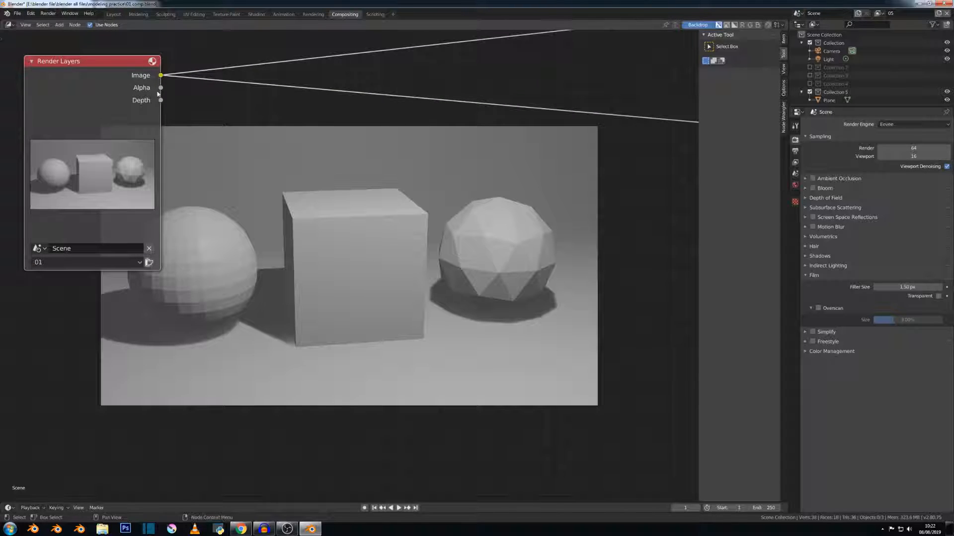
left_click(102, 112, "ctrl+shift")
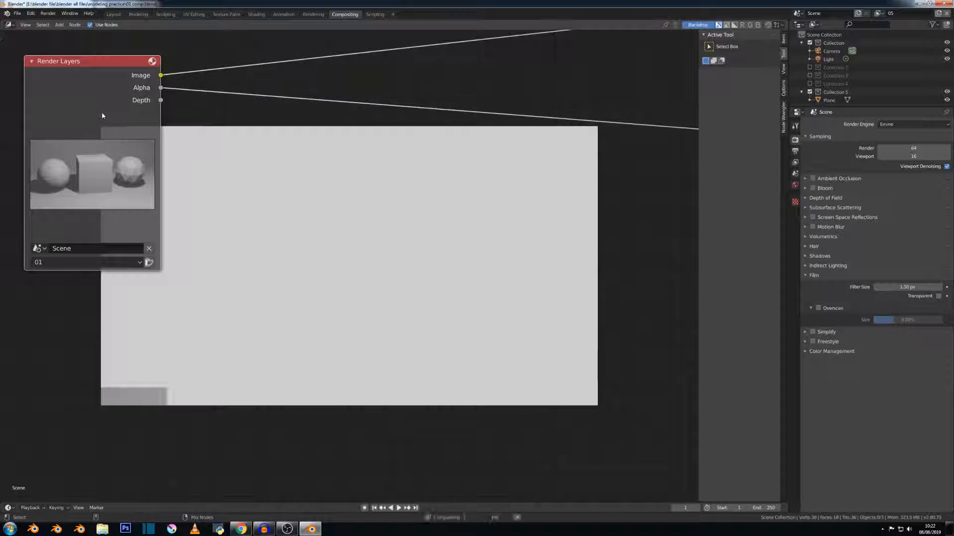
left_click(105, 114, "ctrl+shift")
left_click(121, 101, "ctrl+shift")
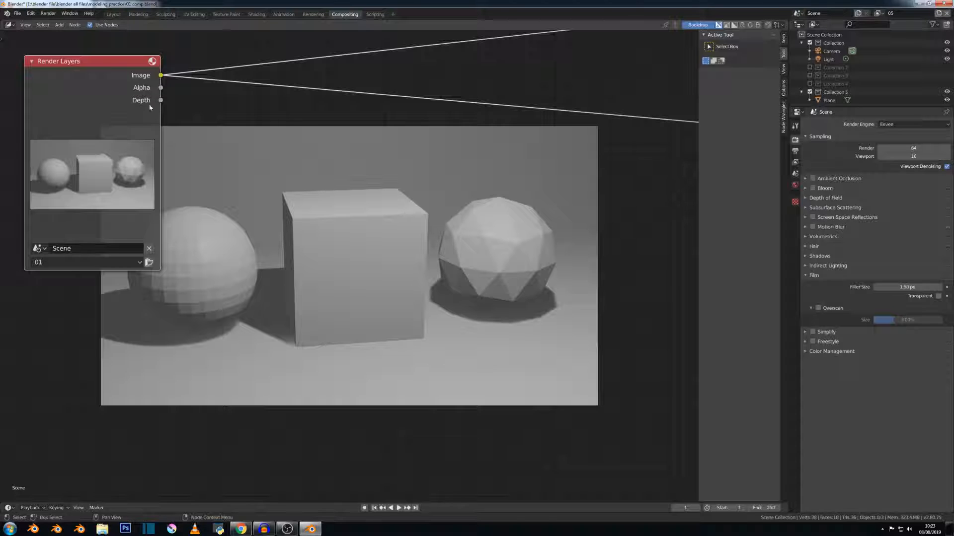
scroll(121, 94, "down", 3)
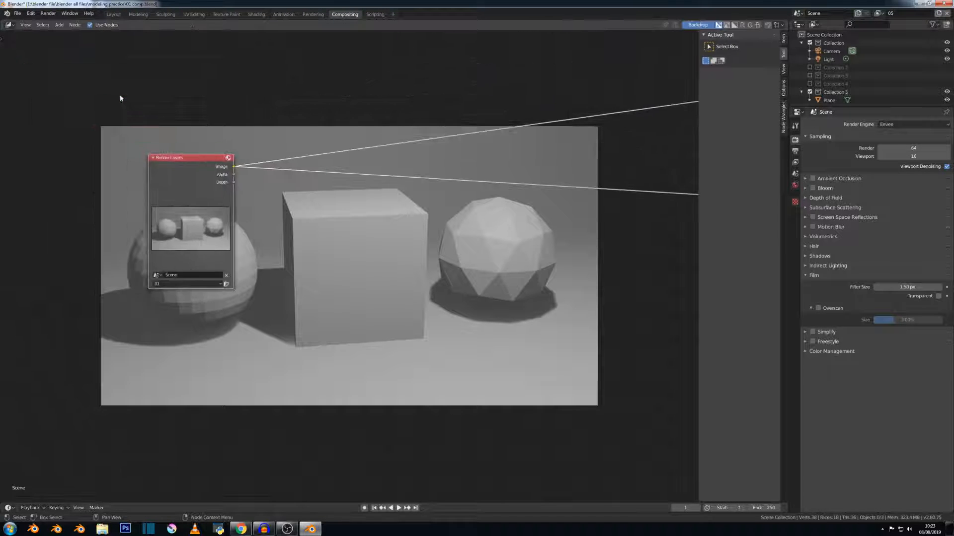
Move the Render Layers node to the upper-left corner of the backdrop image, clear of the rendered objects.
middle_click_drag(313, 198, 178, 169, "shift")
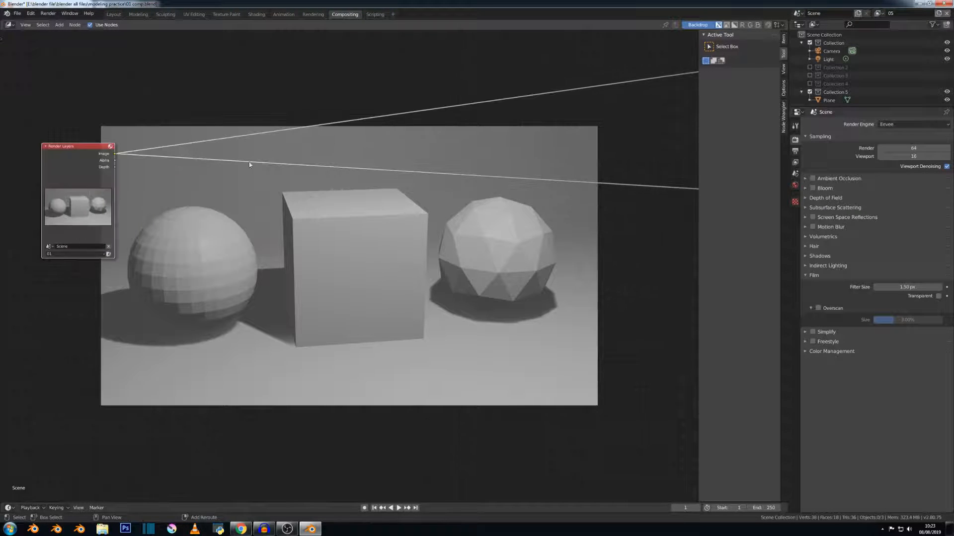
scroll(378, 155, "down", 5)
scroll(368, 153, "up", 2, "shift")
scroll(368, 153, "up", 2)
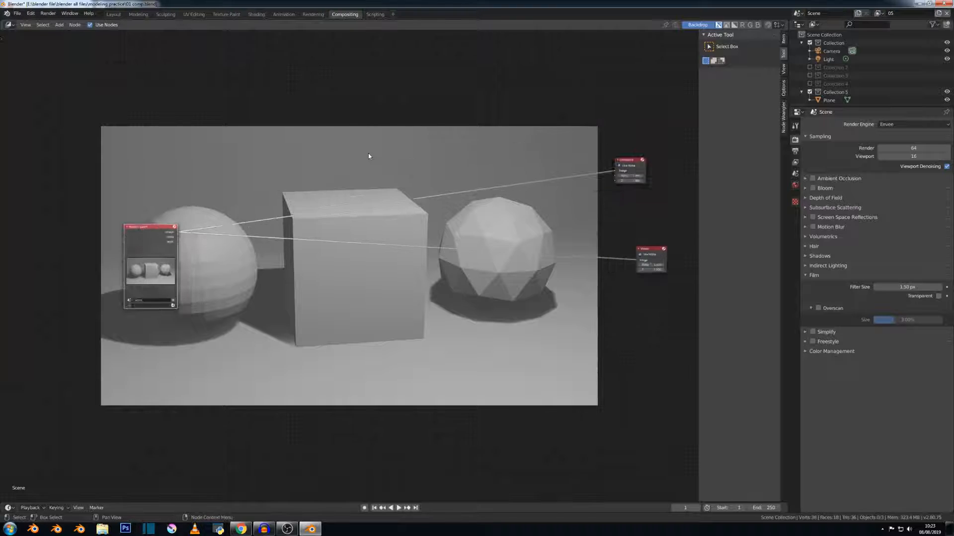
left_click_drag(138, 227, 98, 130)
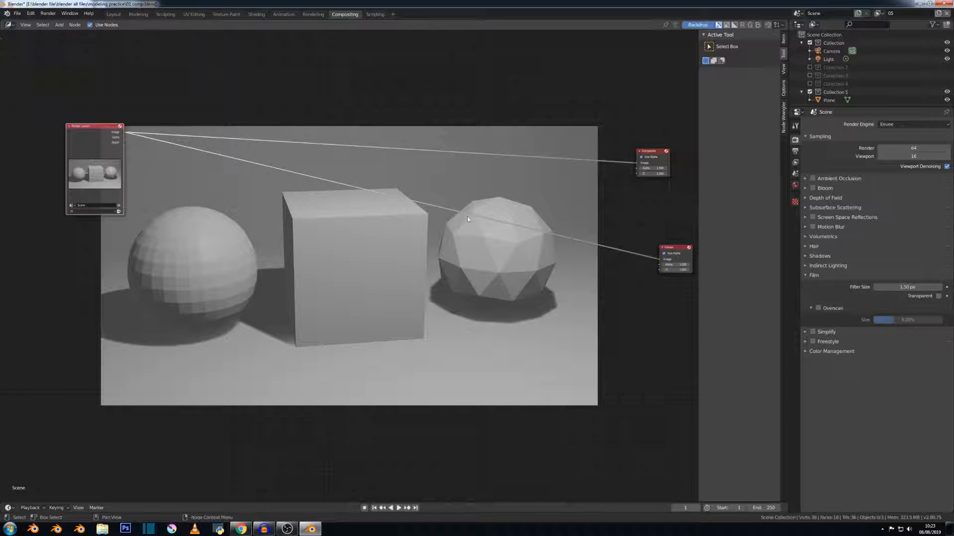
Compare the view layer passes offered by Eevee and Cycles, then return the render engine to Eevee.
left_click(795, 163)
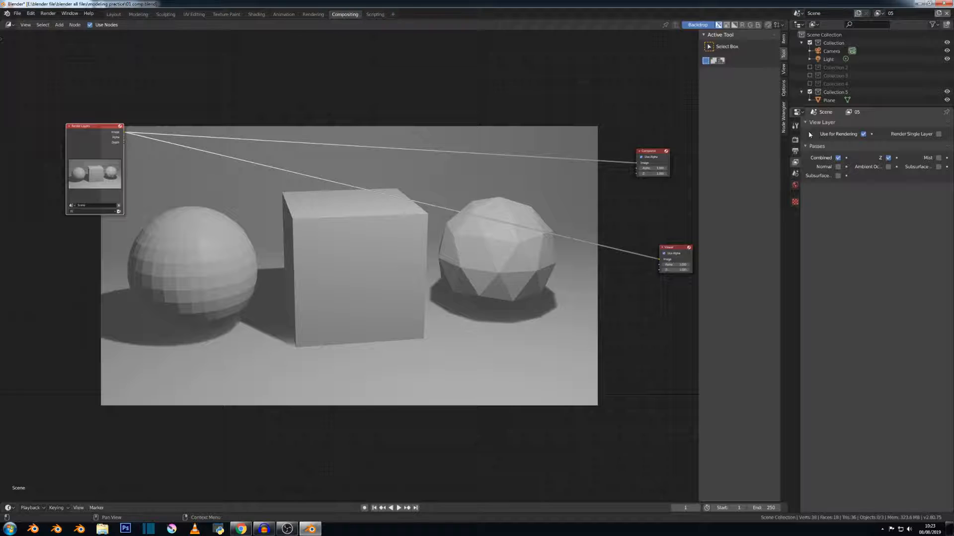
left_click(795, 140)
left_click(889, 124)
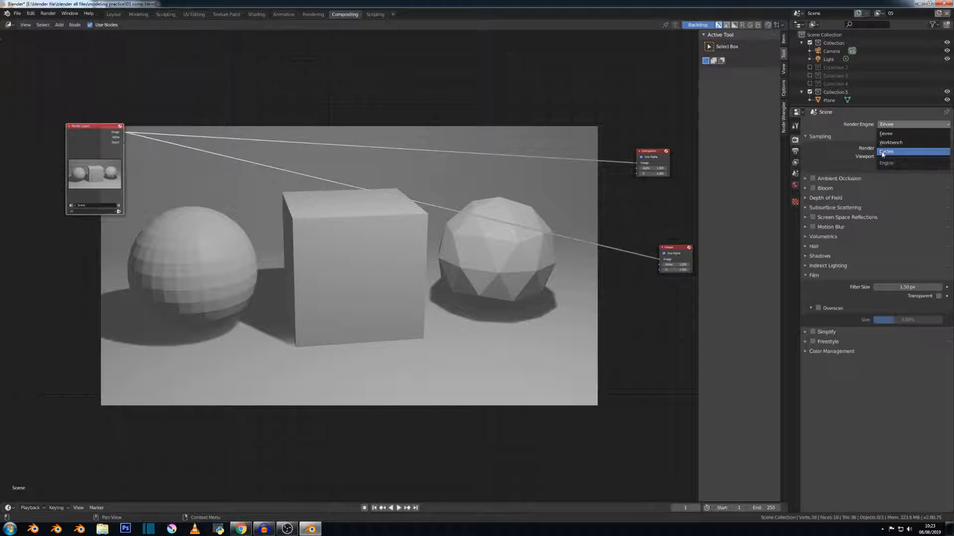
left_click(884, 152)
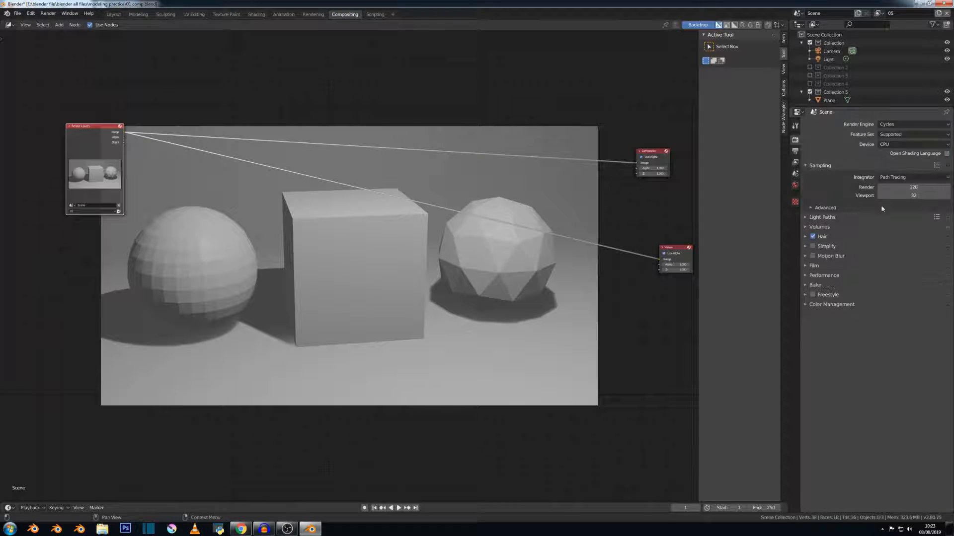
left_click(795, 162)
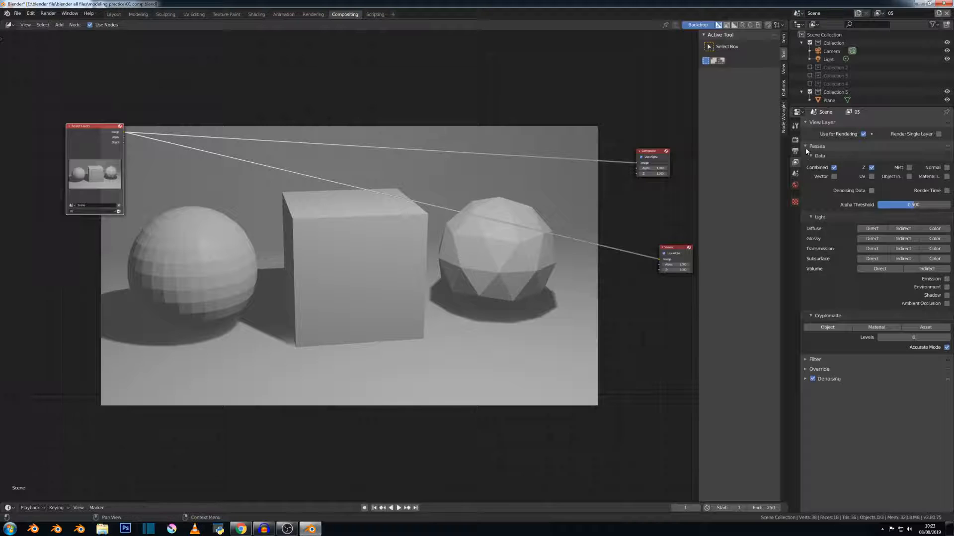
left_click(795, 139)
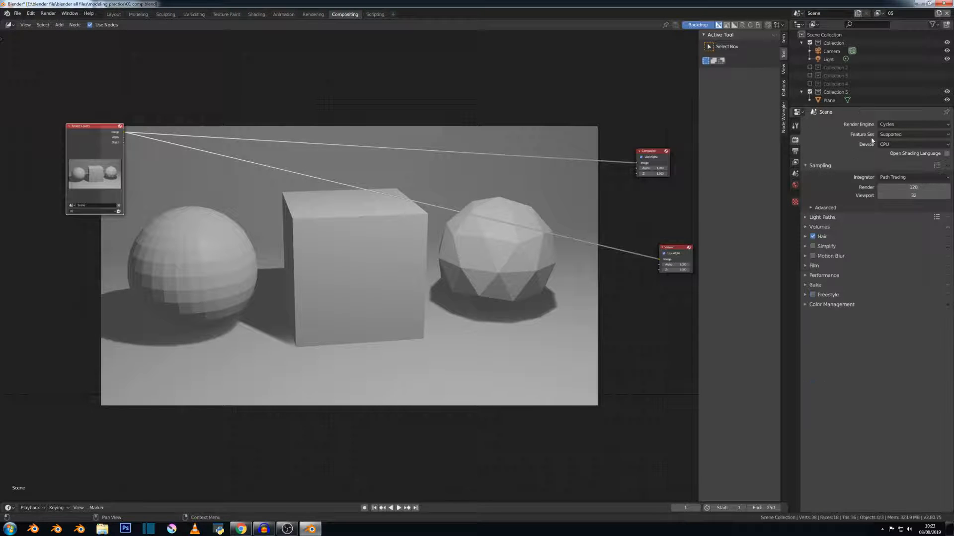
left_click(894, 135)
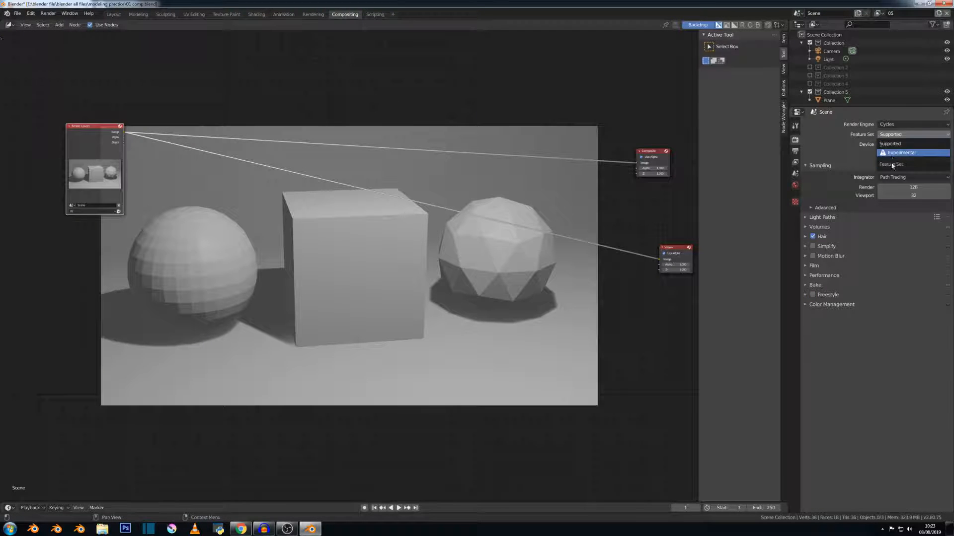
left_click(892, 124)
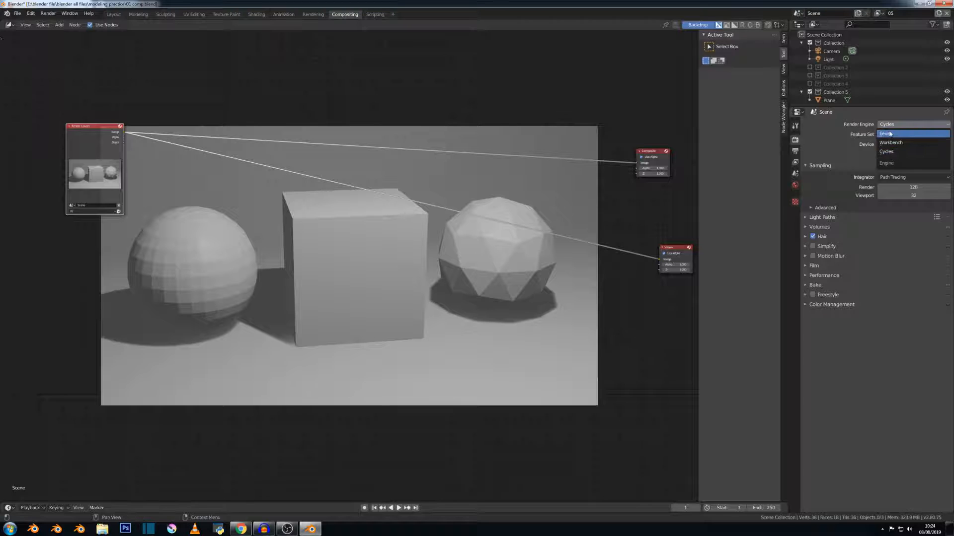
left_click(890, 133)
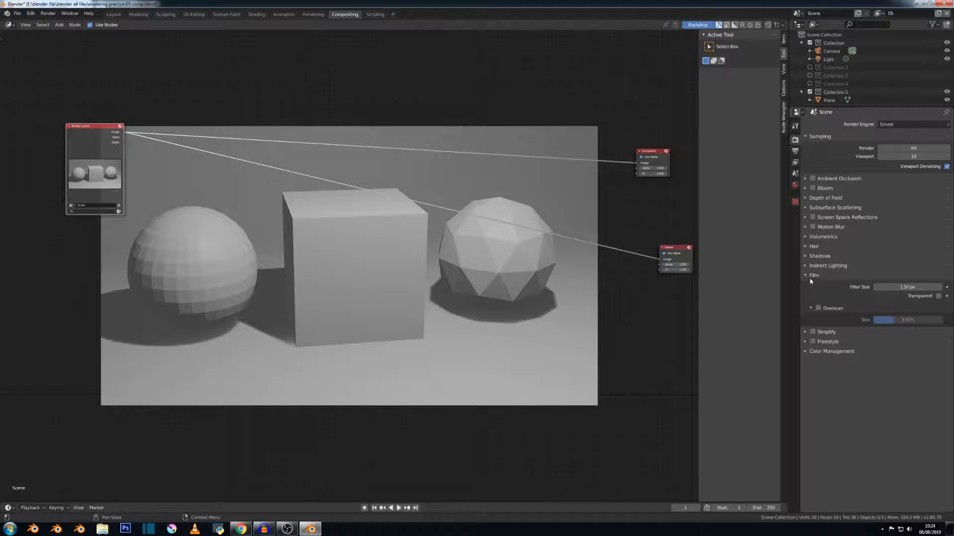
Enable Transparent under the Film settings and re-render the scene, closing the render window when it is done.
left_click(938, 296)
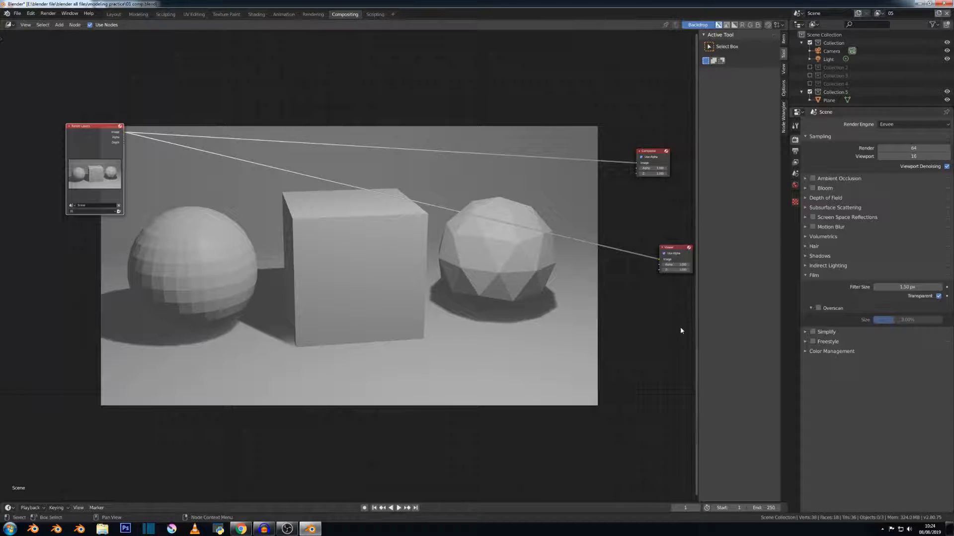
key("F12")
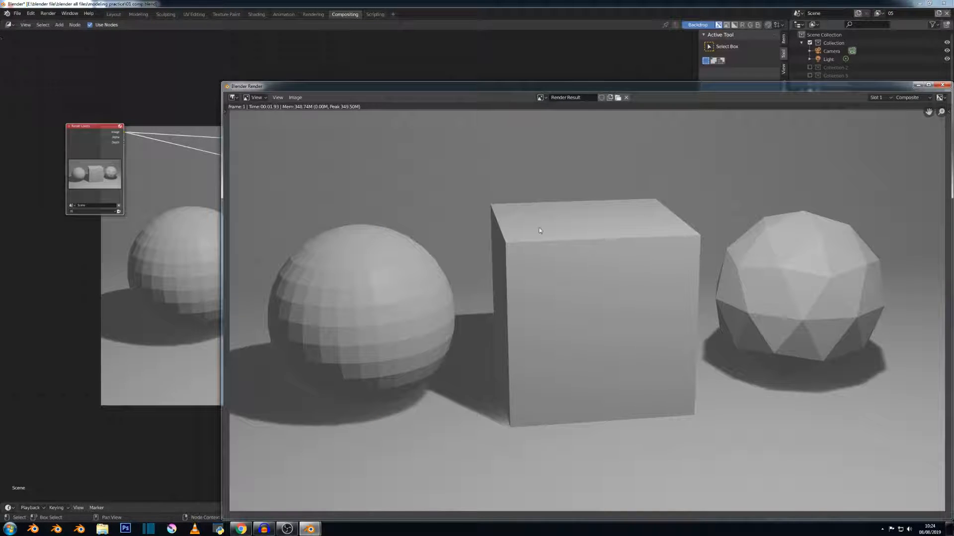
left_click(942, 85)
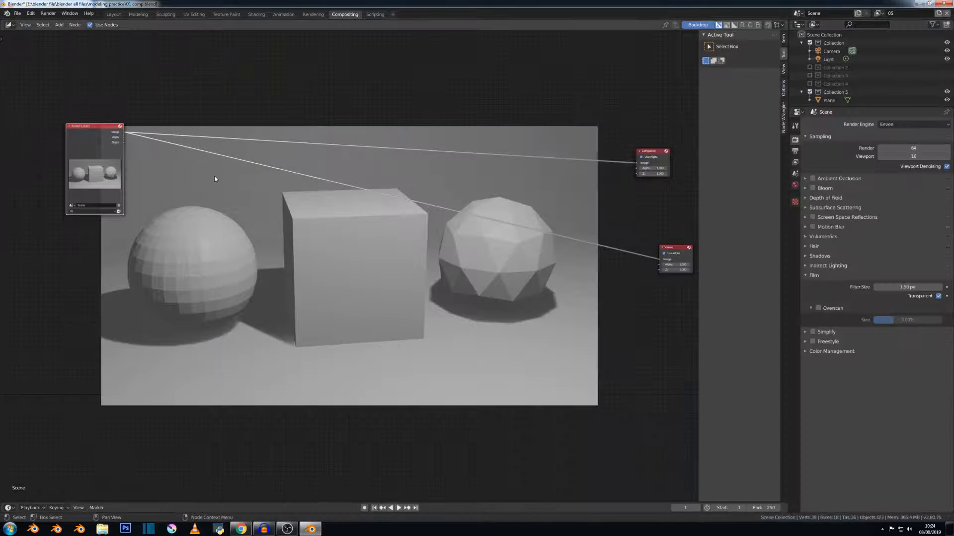
Set the Render Layers node to the view layer containing only the sphere, moving it farther out and the Viewer closer to Composite.
left_click_drag(101, 137, 88, 124)
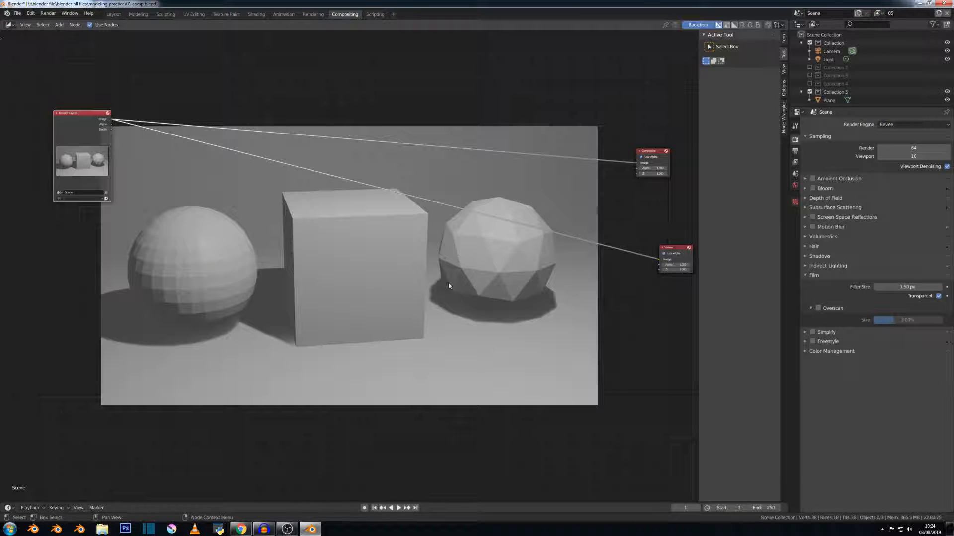
left_click_drag(676, 248, 671, 194)
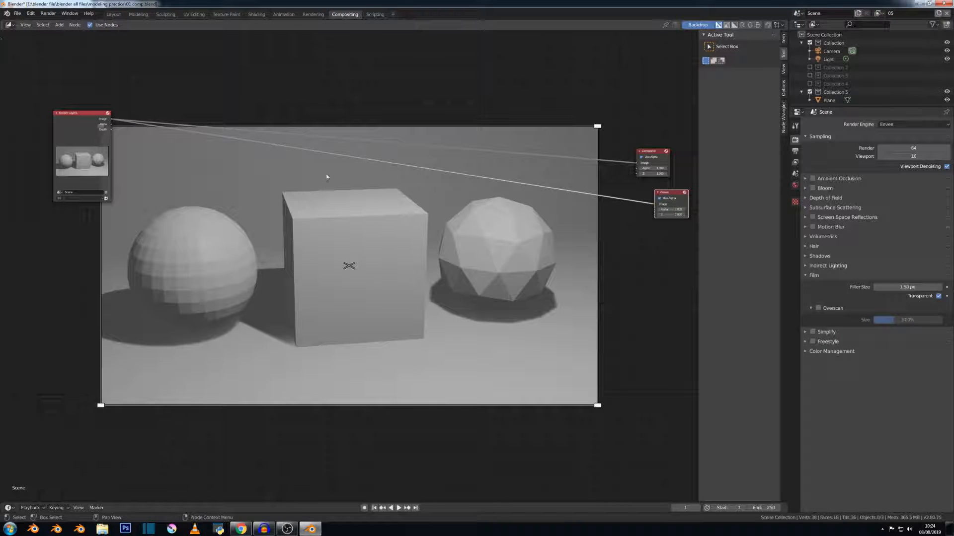
left_click(72, 198)
left_click(73, 226)
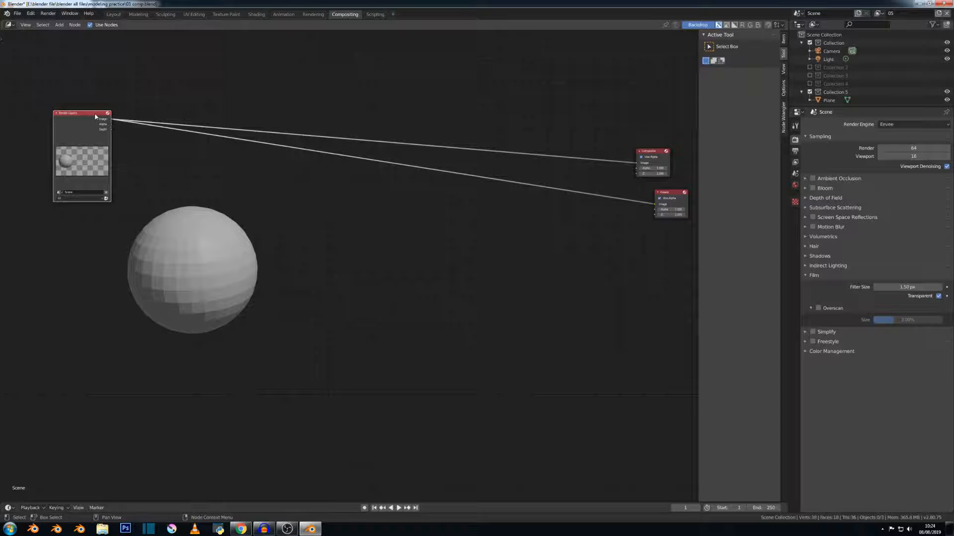
left_click_drag(95, 116, 81, 115)
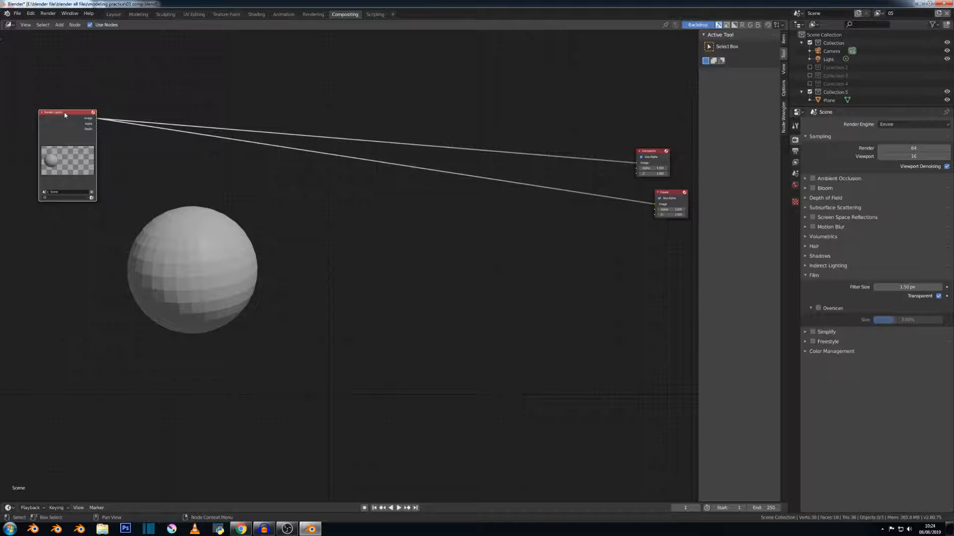
Insert an Alpha Over node on the link between the Render Layers and Viewer nodes.
key("shift+a")
mouse_move(65, 96)
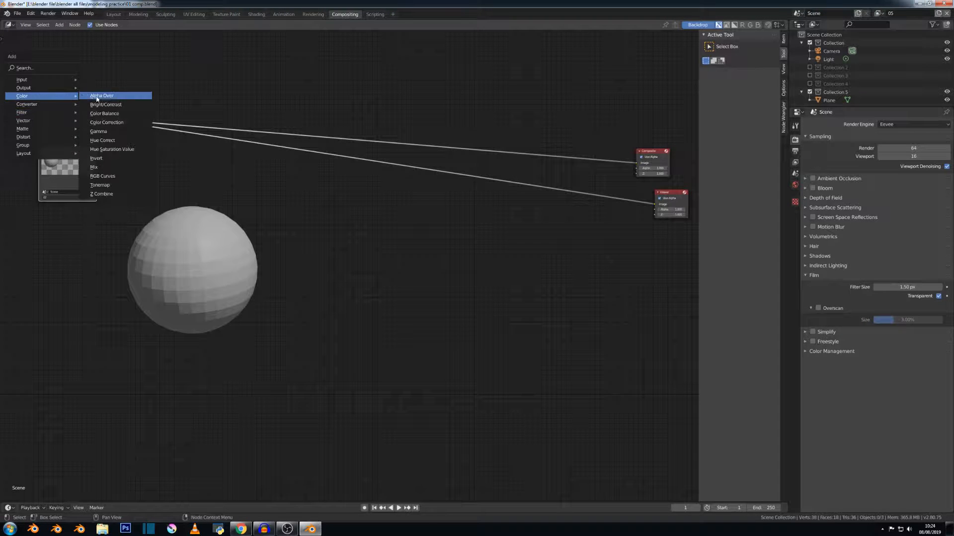
left_click(99, 98)
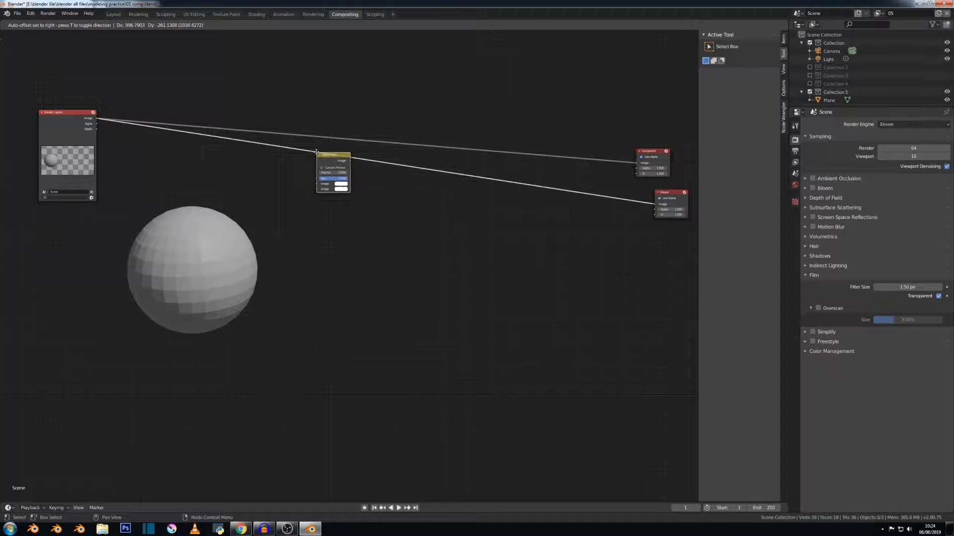
left_click(322, 157)
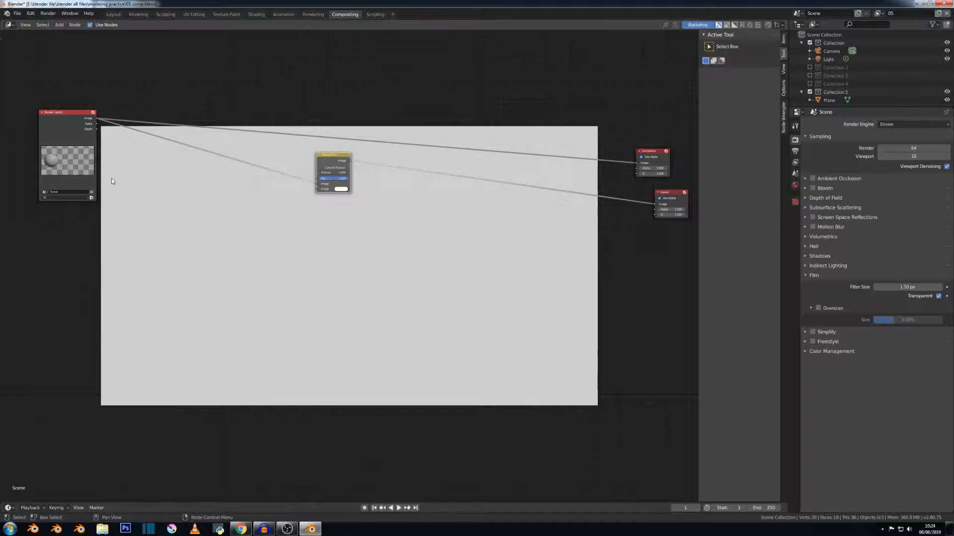
Reposition the Render Layers and Alpha Over nodes closer together, with Render Layers overlapping the backdrop's upper-left corner.
left_click(66, 118)
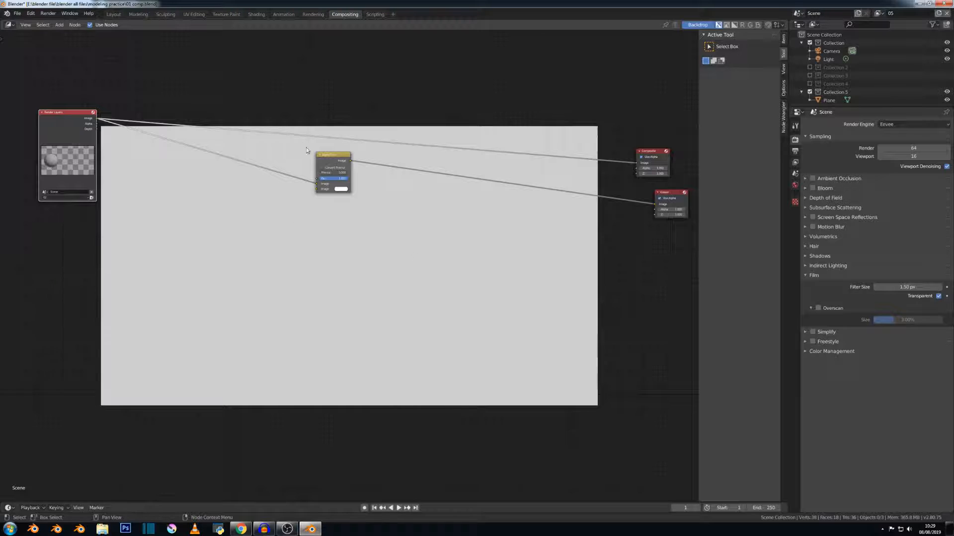
left_click_drag(73, 114, 112, 114)
left_click_drag(335, 154, 279, 154)
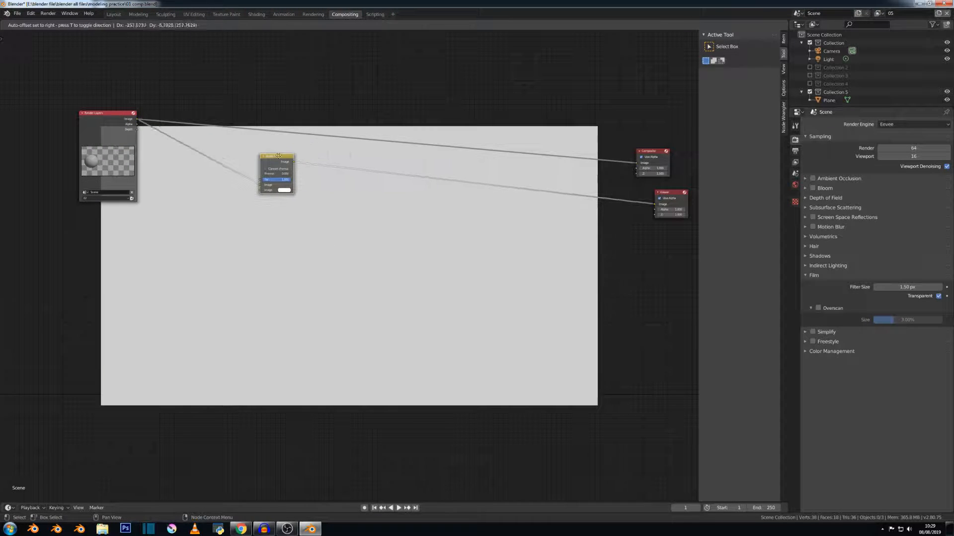
left_click_drag(102, 117, 113, 126)
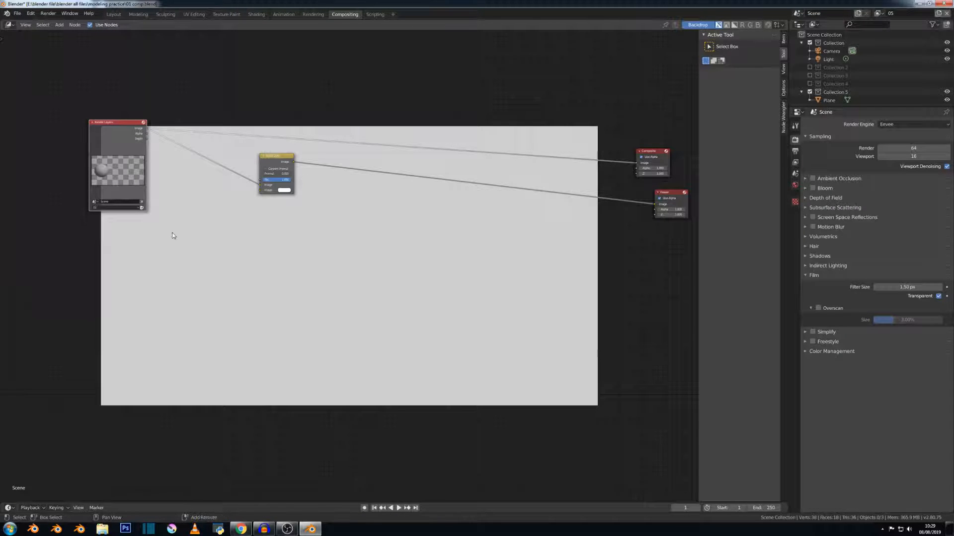
key("shift+a")
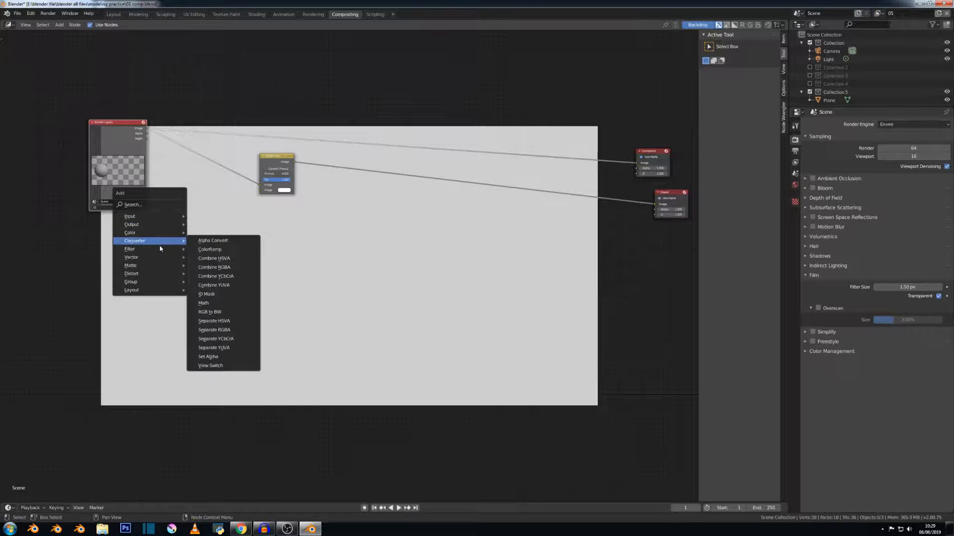
mouse_move(164, 233)
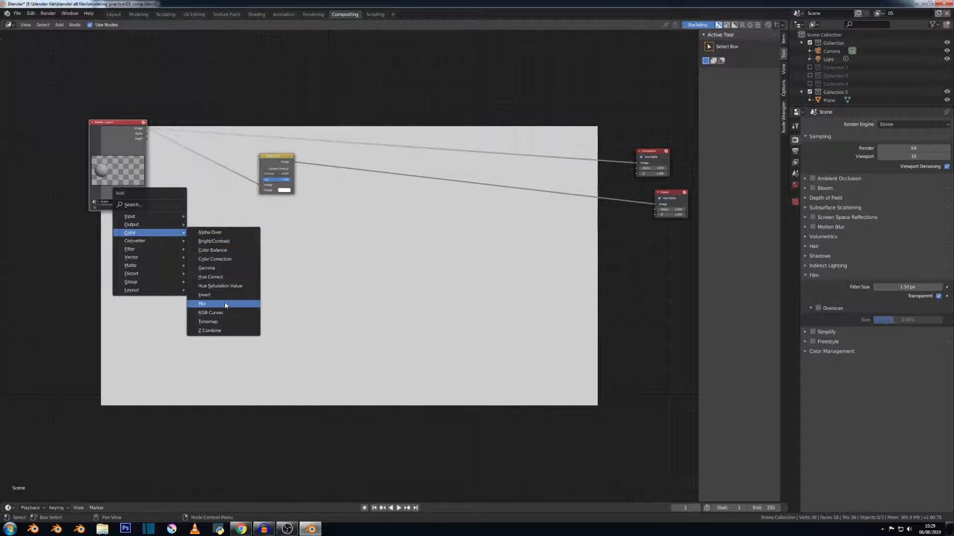
left_click_drag(282, 157, 300, 156)
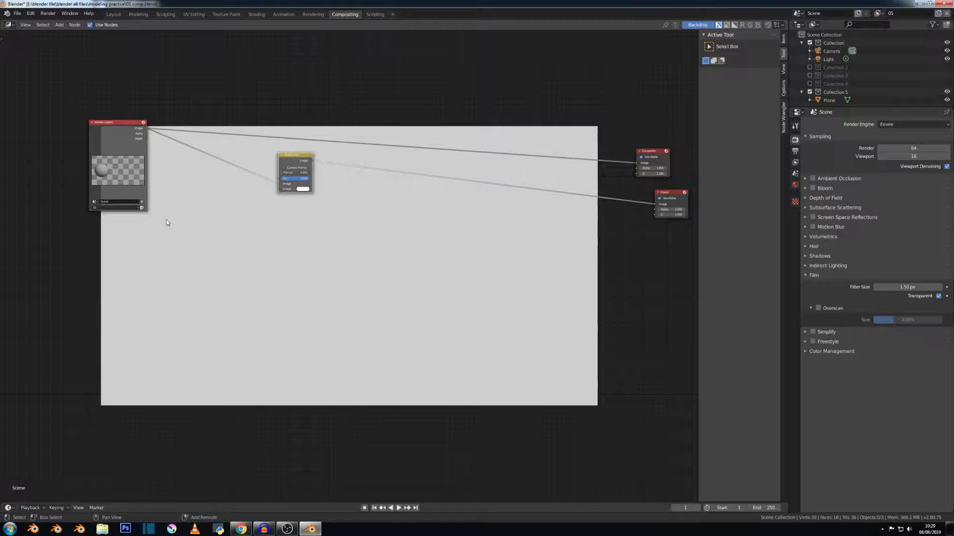
Duplicate the Render Layers node below the original and connect its Image output to the Alpha Over node's second Image input.
left_click(119, 132)
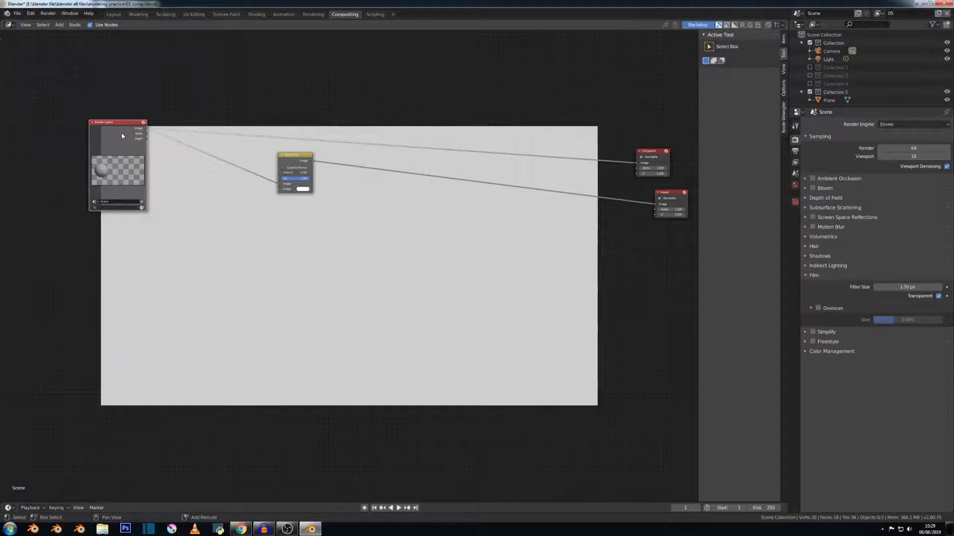
key("shift+d")
left_click(126, 247)
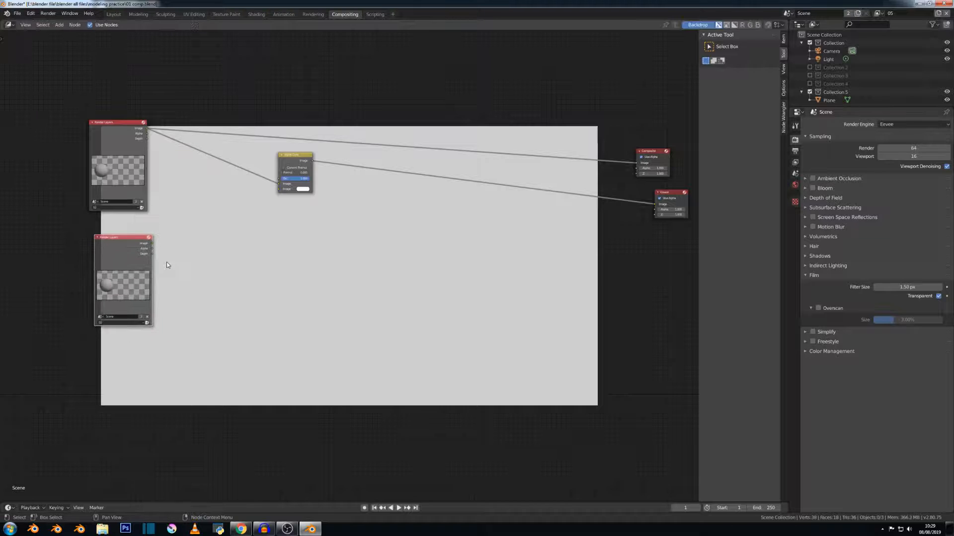
left_click_drag(152, 244, 278, 189)
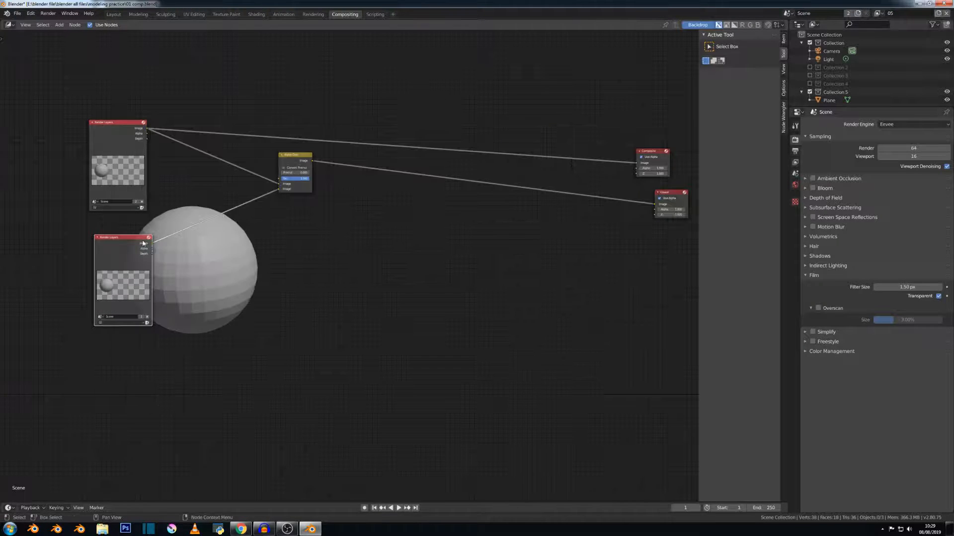
Set the duplicated Render Layers node to the view layer containing only the cube, and align it below the first one.
left_click_drag(143, 244, 138, 232)
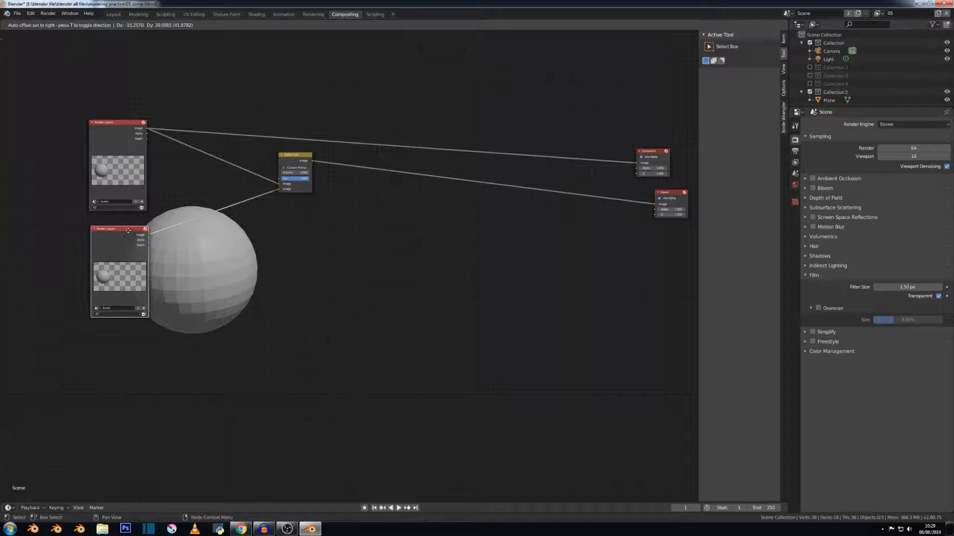
left_click(110, 311)
left_click(105, 328)
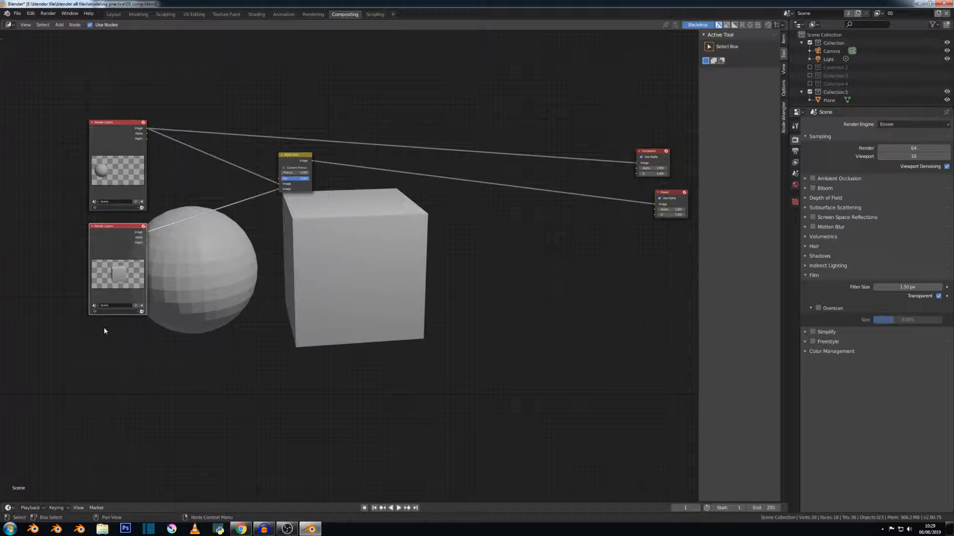
left_click_drag(120, 232, 112, 246)
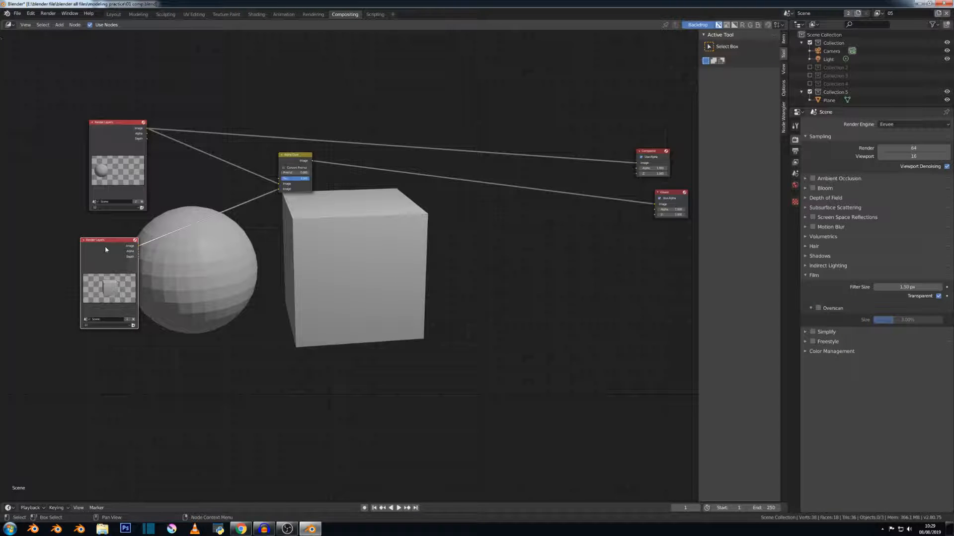
Duplicate the Alpha Over node and insert the copy on the link between the first Alpha Over and the Viewer.
left_click(295, 158)
key("shift+d")
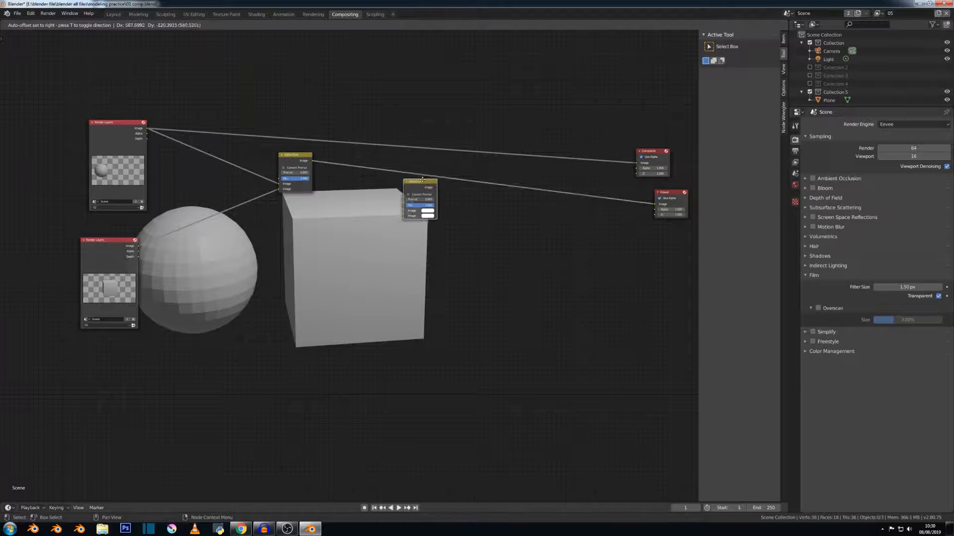
left_click(430, 180)
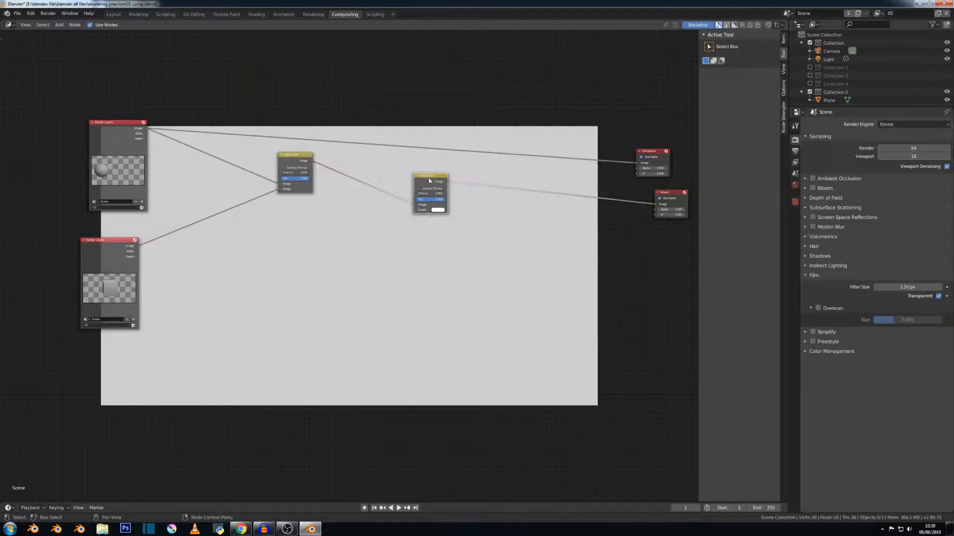
Duplicate the cube's Render Layers node below it and connect the copy's Image output to the second Alpha Over node's second Image input.
left_click(112, 242)
key("shift+d")
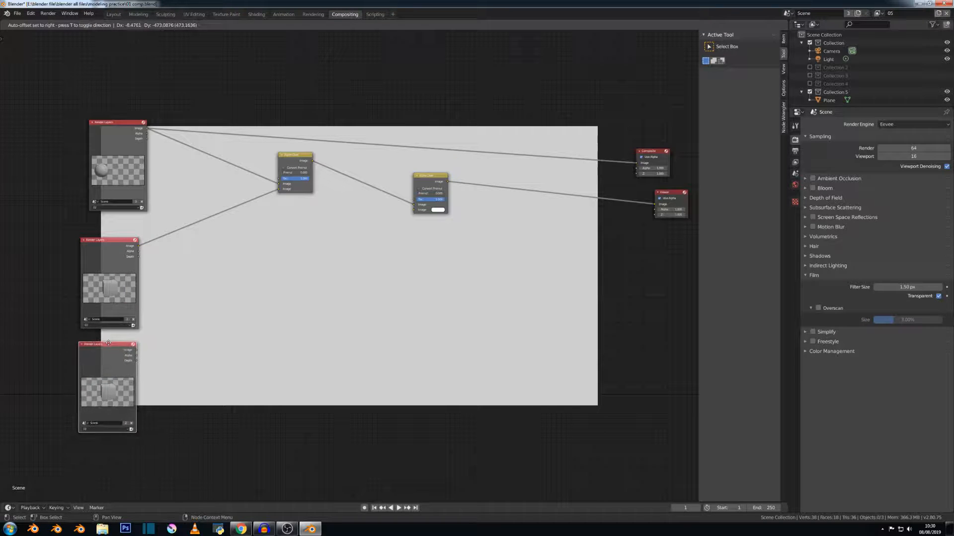
left_click(113, 347)
left_click_drag(139, 351, 414, 211)
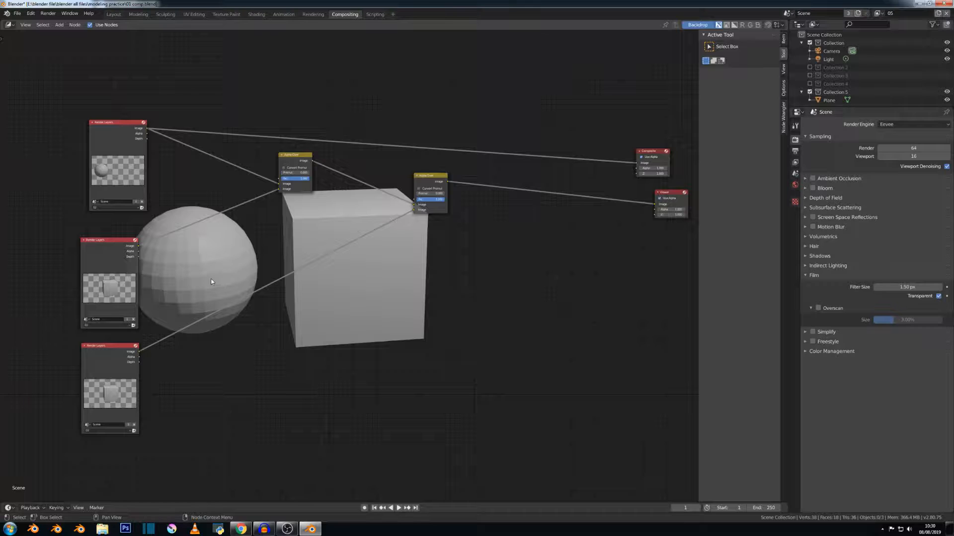
Set the third Render Layers node to the view layer containing only the icosphere.
left_click(104, 431)
left_click(96, 452)
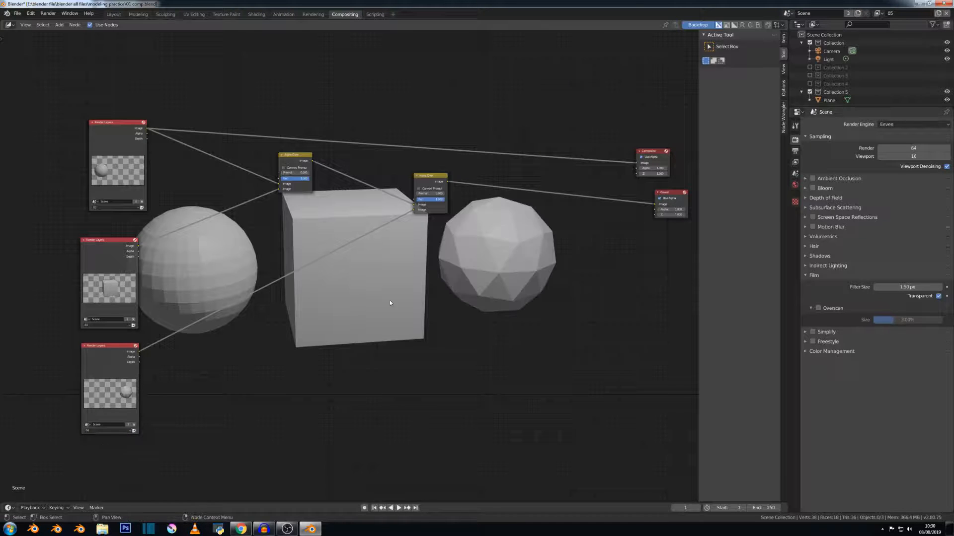
scroll(453, 275, "down", 1)
scroll(345, 262, "down", 2)
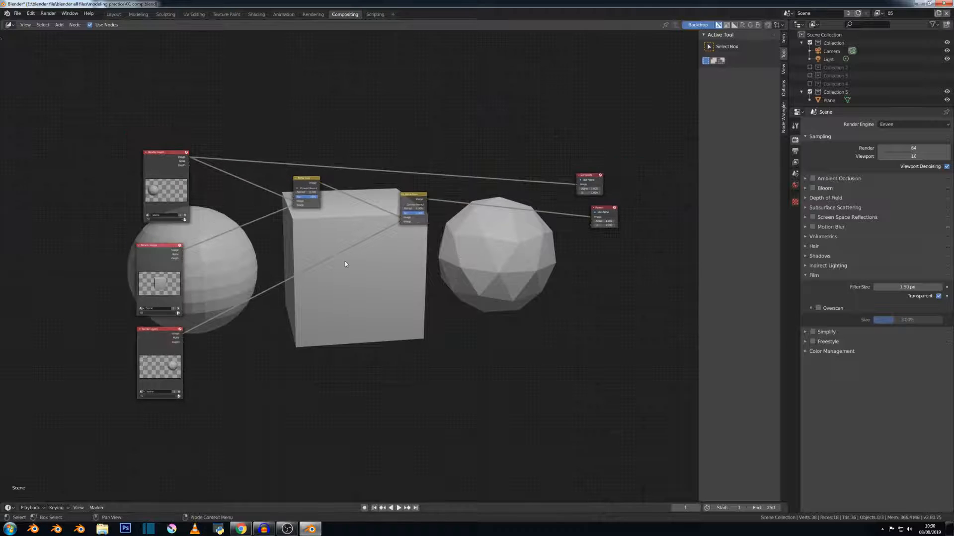
Duplicate the second Alpha Over node and insert the copy on the link leading to the Viewer.
scroll(345, 262, "up", 3)
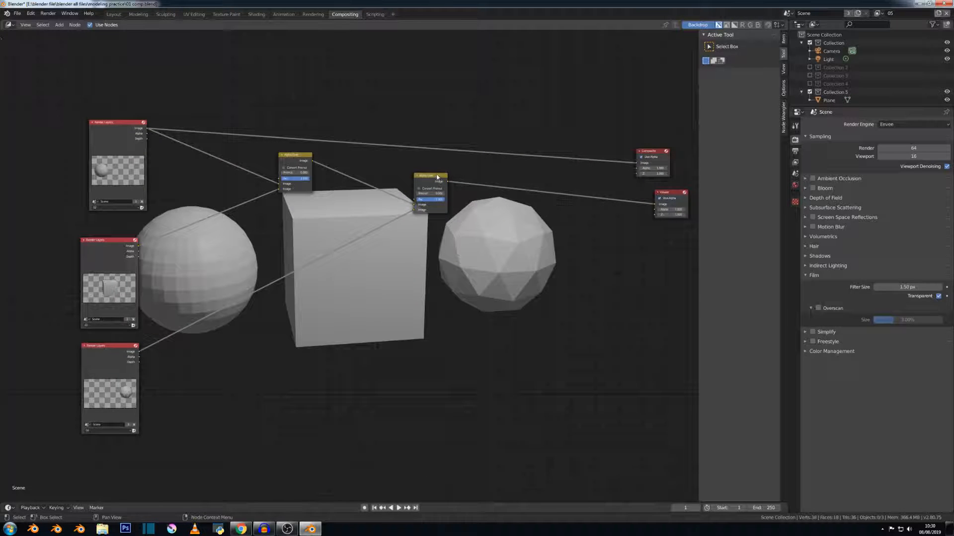
key("shift+d")
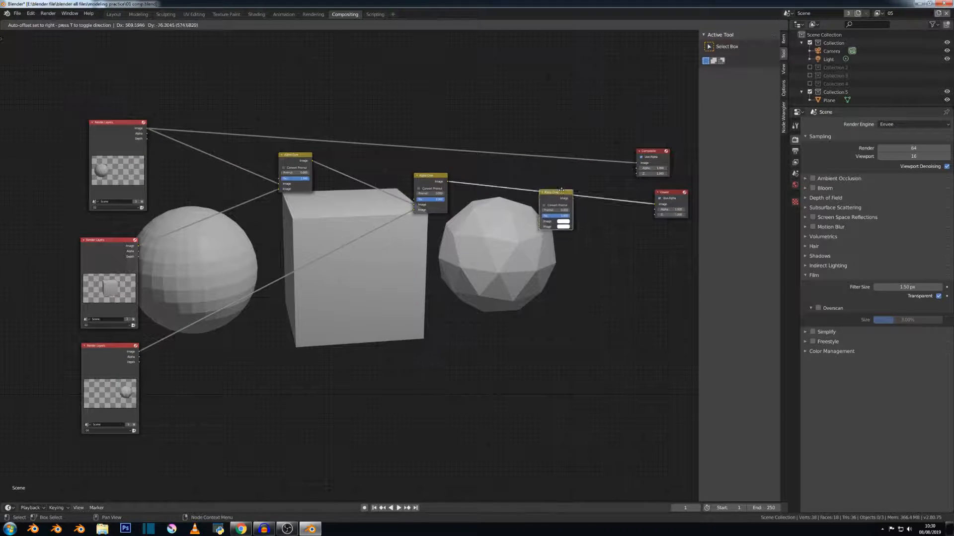
left_click(561, 190)
Duplicate the icosphere's Render Layers node below it and connect its Image output to the third Alpha Over node's second Image input.
left_click(118, 348)
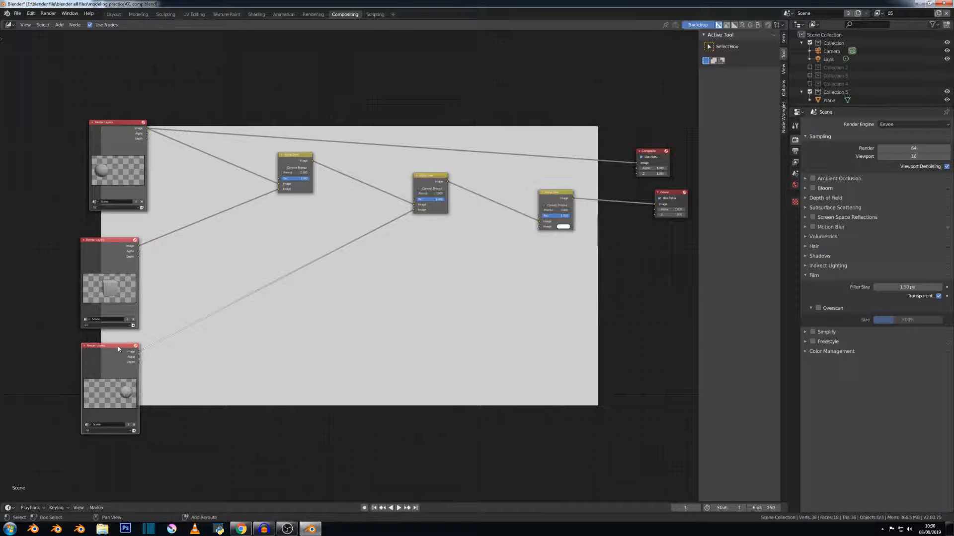
key("shift+d")
left_click(116, 444)
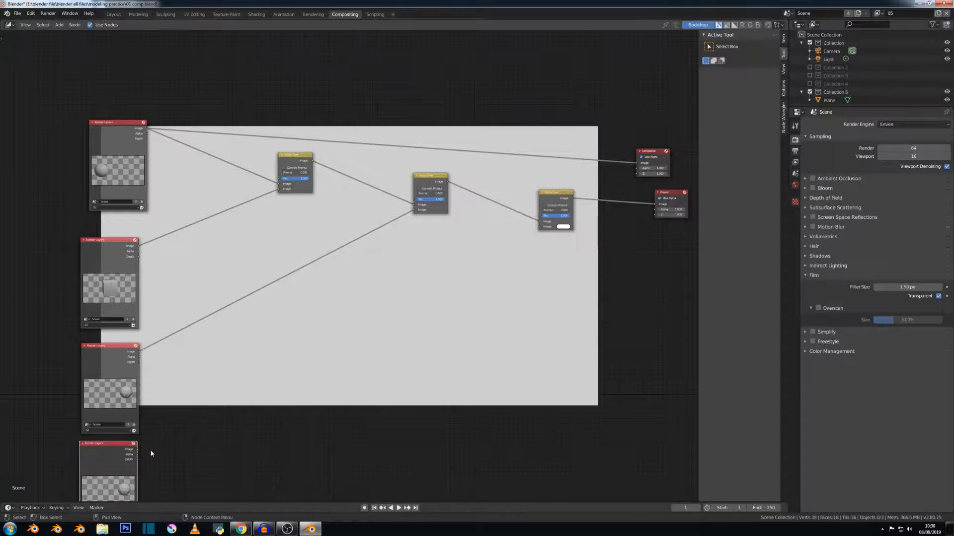
left_click_drag(138, 450, 541, 227)
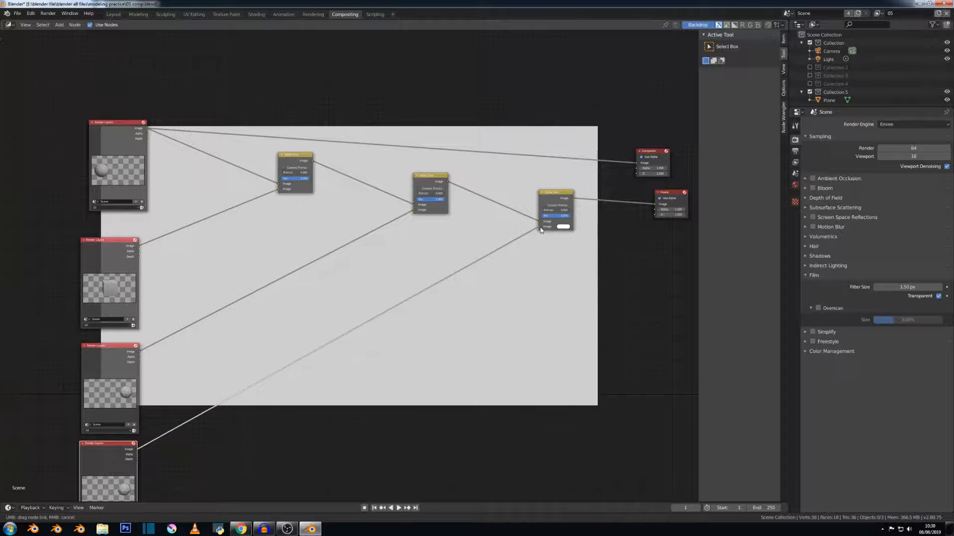
Set the fourth Render Layers node to the view layer containing the plane.
scroll(119, 467, "down", 1)
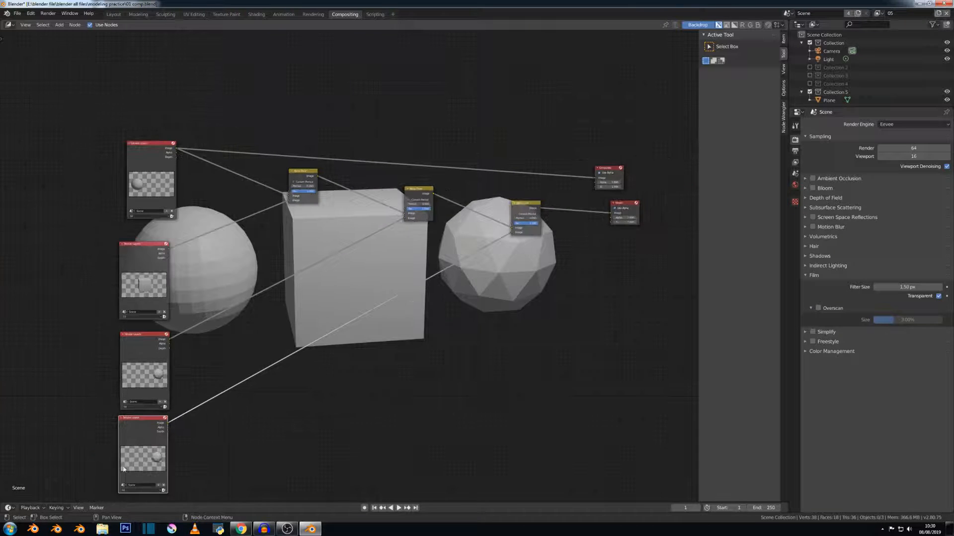
left_click(140, 492)
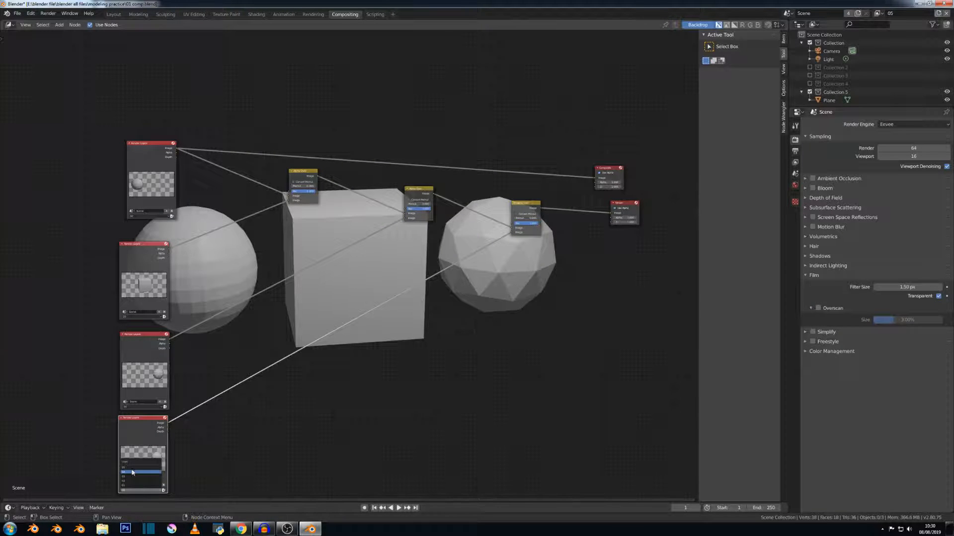
left_click(132, 469)
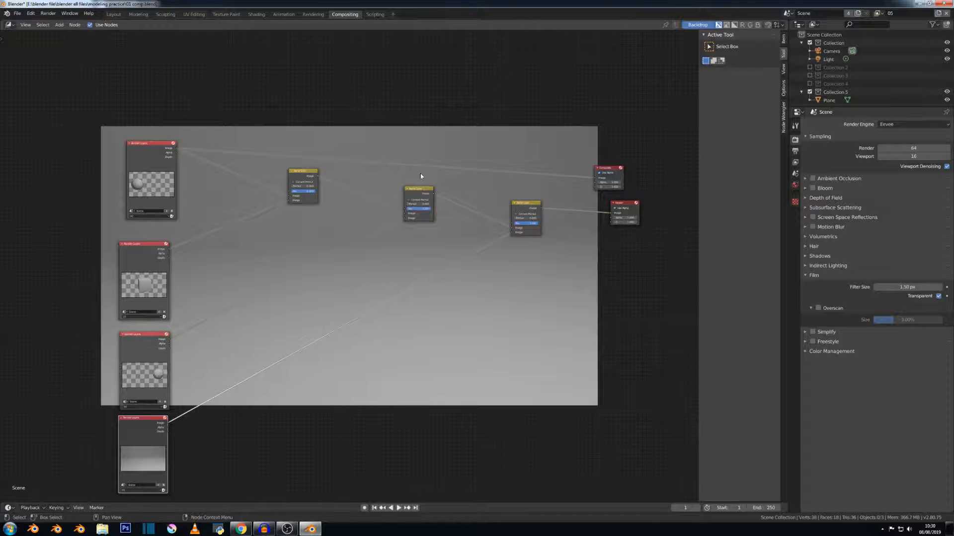
Move the plane layer's link to the third Alpha Over node's first Image input, swapping the two inputs so the objects sit over the plane.
scroll(306, 180, "up", 1)
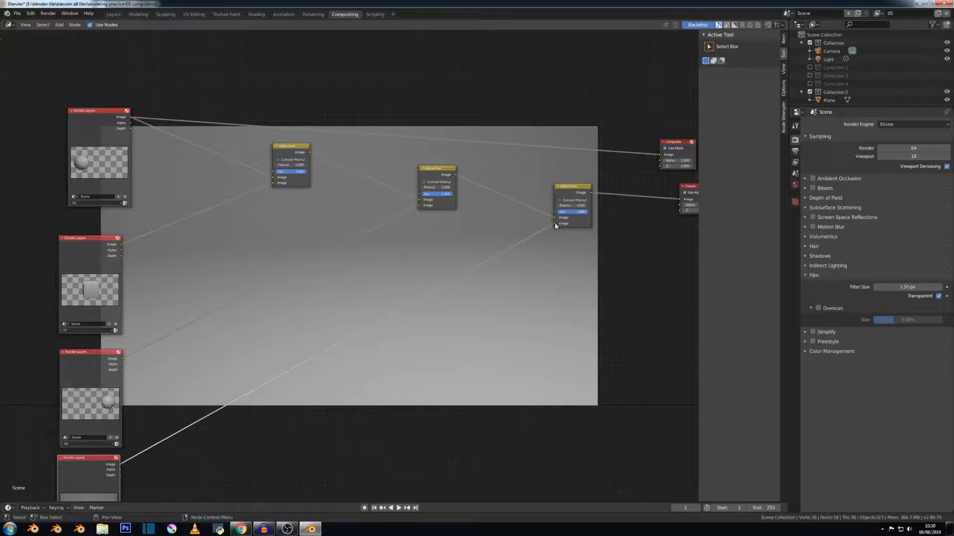
left_click_drag(556, 226, 557, 218)
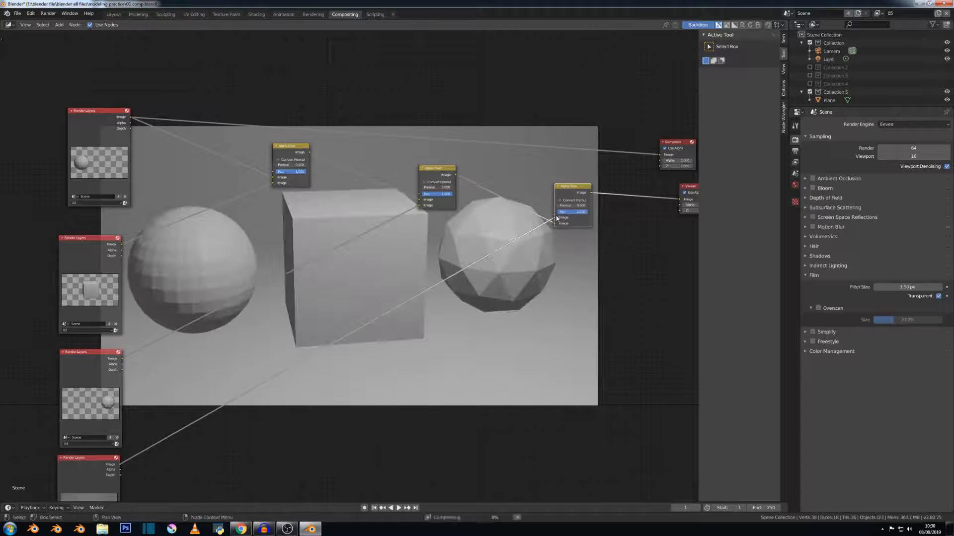
scroll(295, 253, "down", 1)
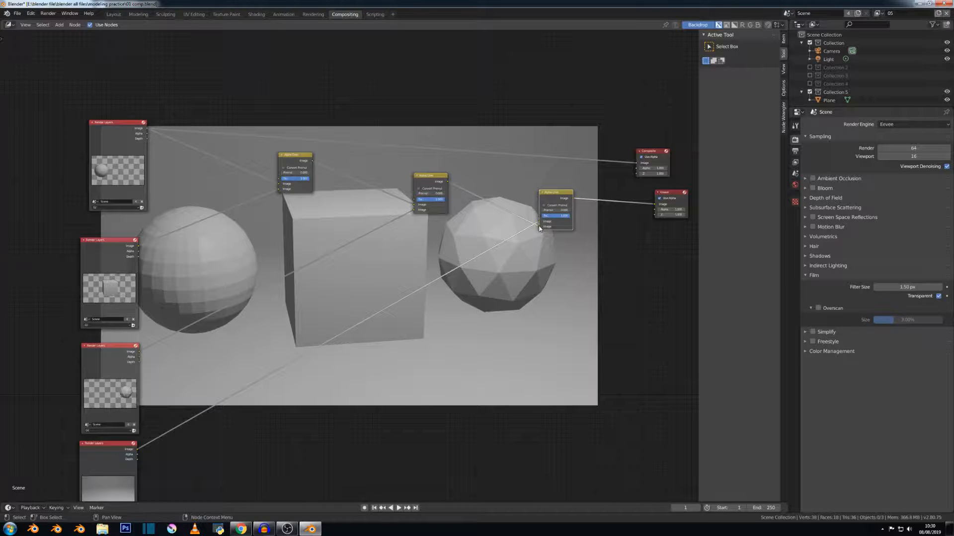
Arrange the three Alpha Over nodes in a descending diagonal beside the Render Layers nodes and shift the Viewer node slightly outward.
scroll(350, 266, "down", 3)
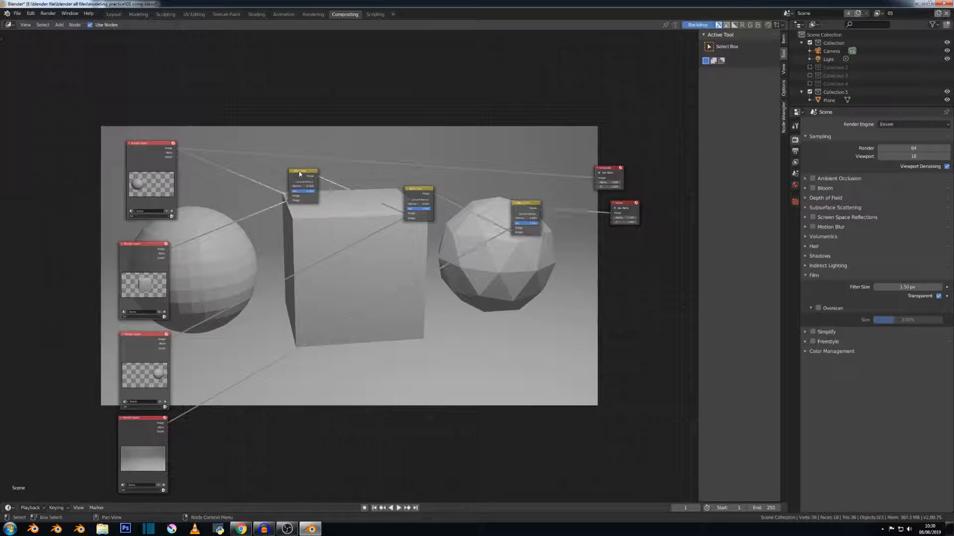
left_click_drag(311, 170, 214, 185)
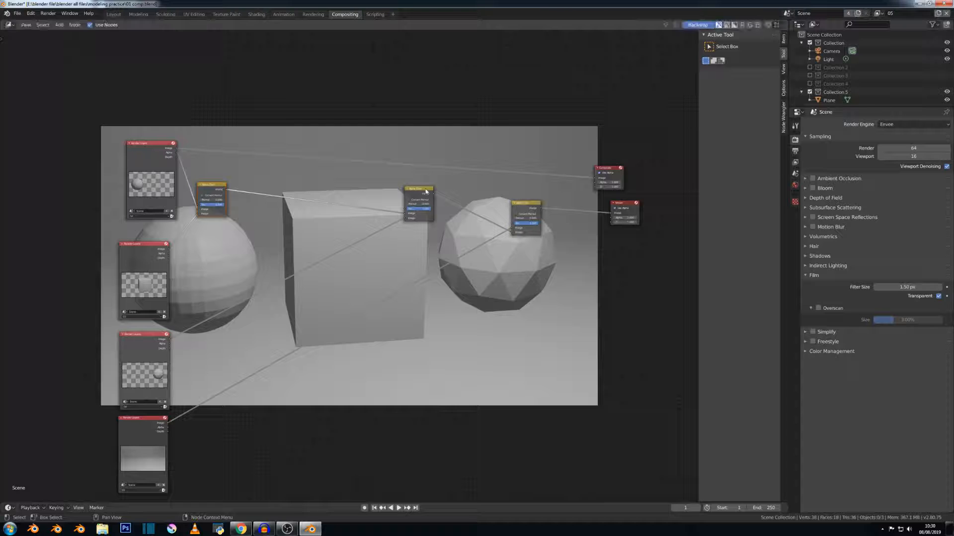
left_click_drag(413, 189, 257, 269)
left_click_drag(527, 205, 322, 354)
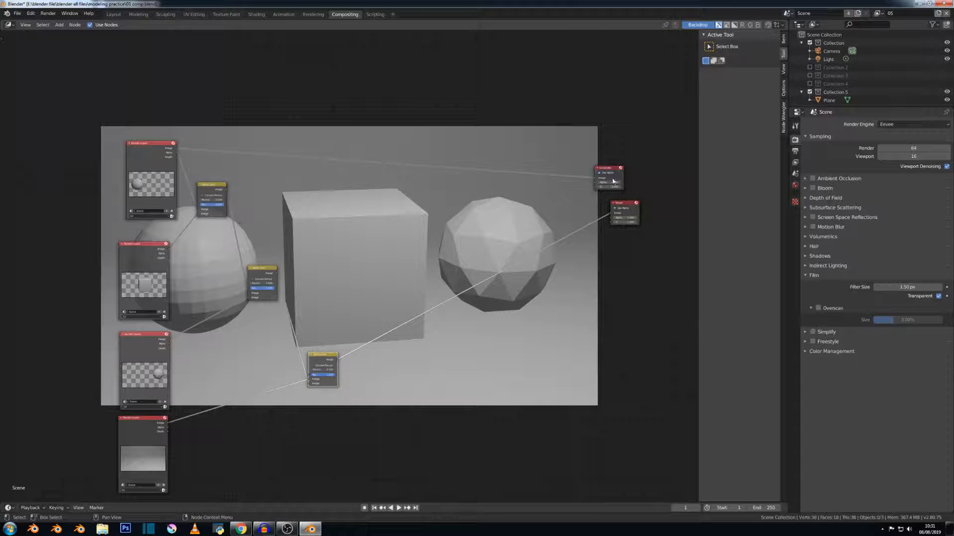
left_click_drag(628, 206, 644, 202)
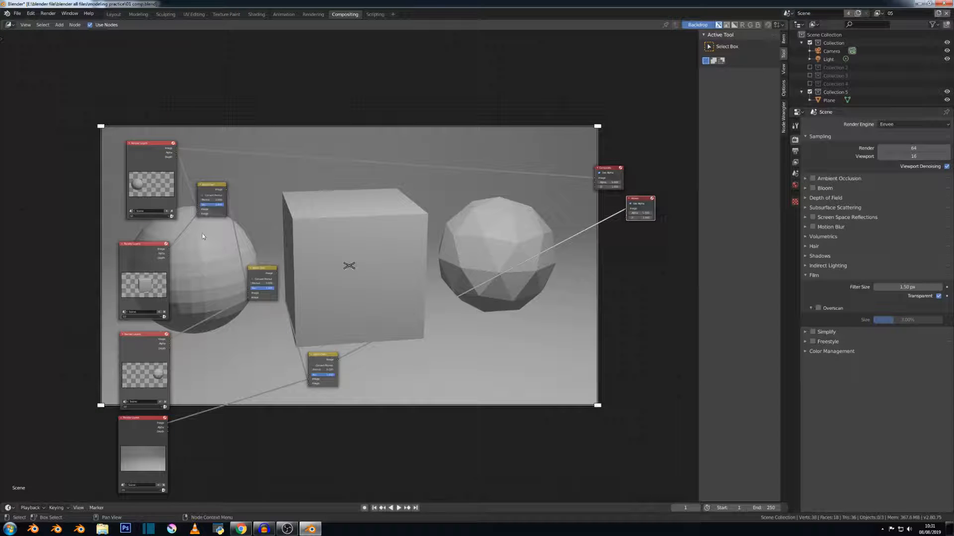
Shift the first two Alpha Over nodes right and move the sphere's Render Layers node up-left, outside the backdrop, to make room between them.
left_click_drag(201, 201, 217, 202)
left_click_drag(256, 279, 269, 279)
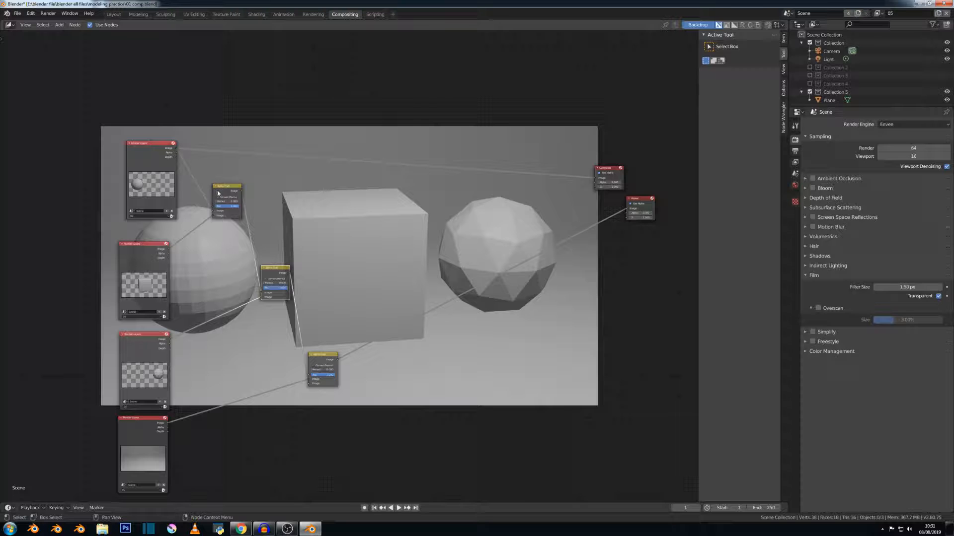
left_click_drag(217, 192, 246, 197)
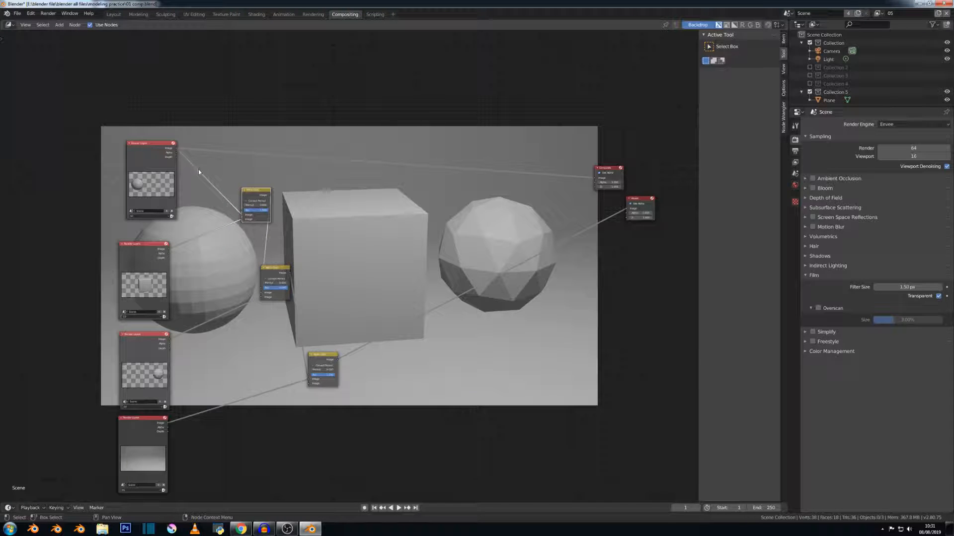
left_click_drag(165, 153, 88, 130)
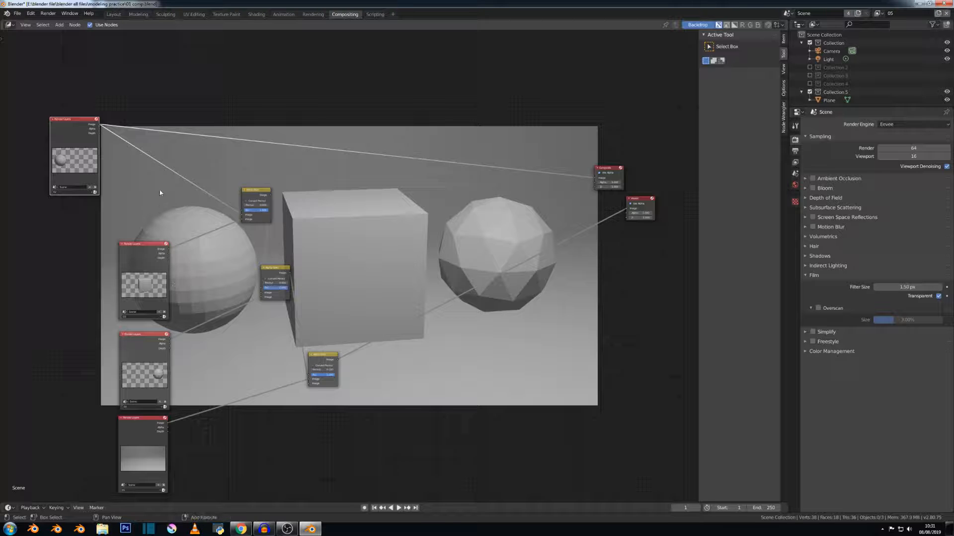
Add a Color Balance node on the link between the sphere's Render Layers node and the first Alpha Over node.
key("shift+a")
mouse_move(153, 207)
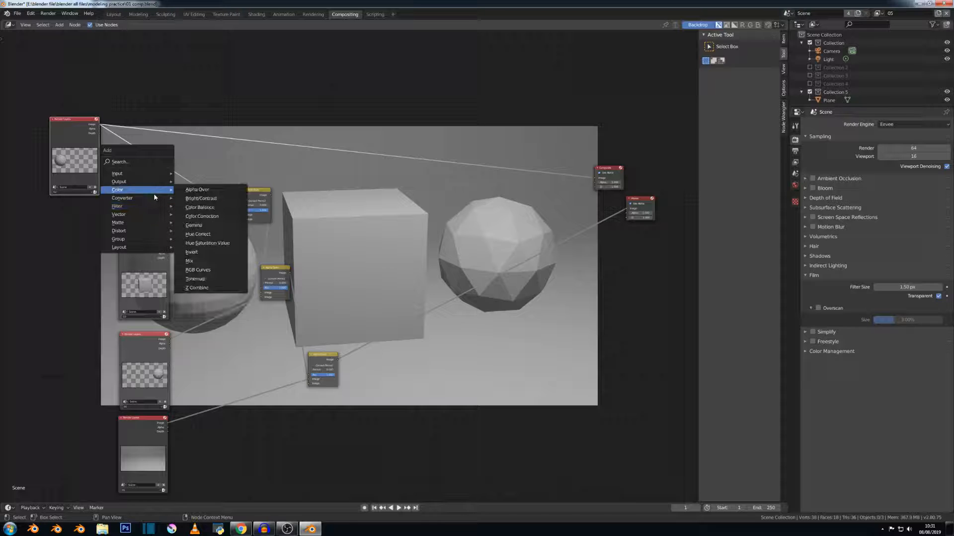
left_click(197, 212)
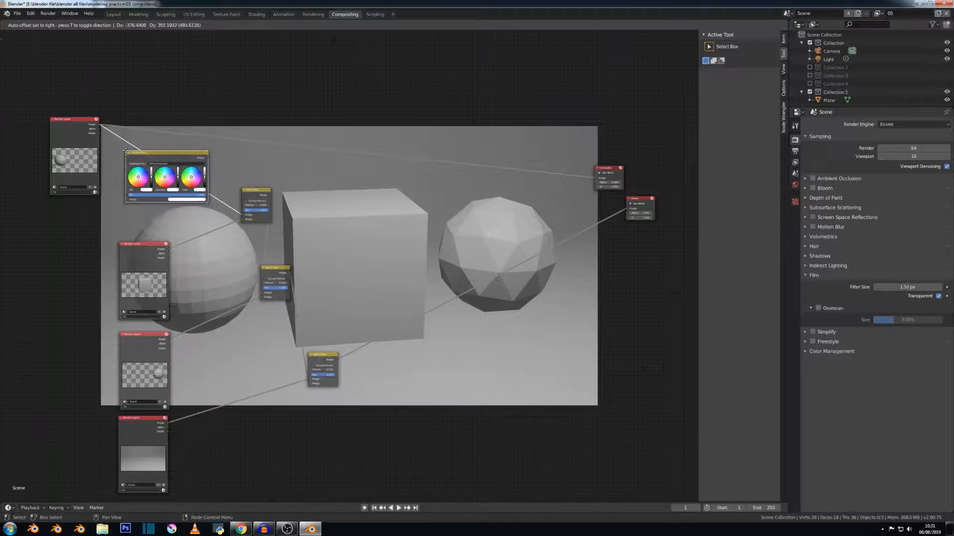
left_click(125, 150)
Tint the sphere with the Color Balance node, shifting Lift toward red-orange, Gamma toward light pink and Gain toward yellow.
scroll(167, 160, "up", 3)
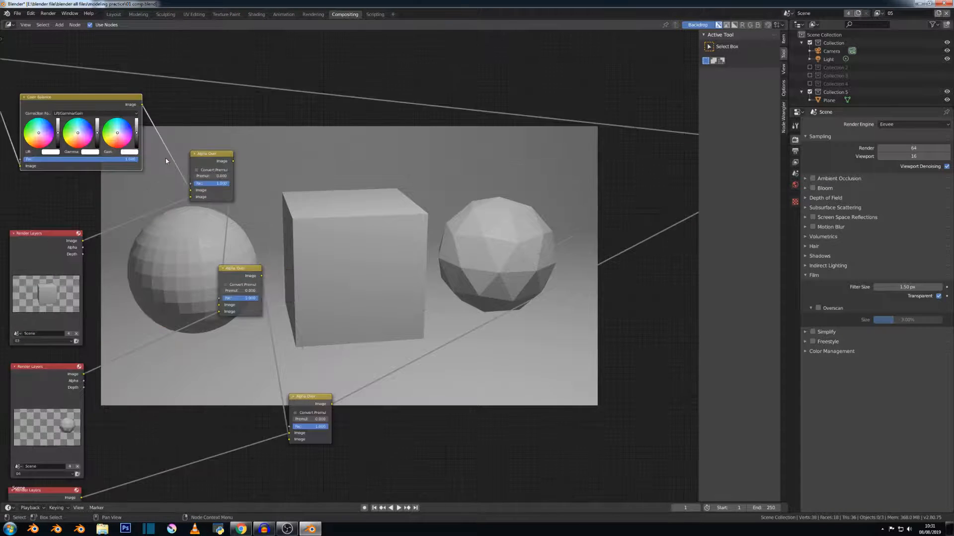
middle_click_drag(161, 159, 377, 229)
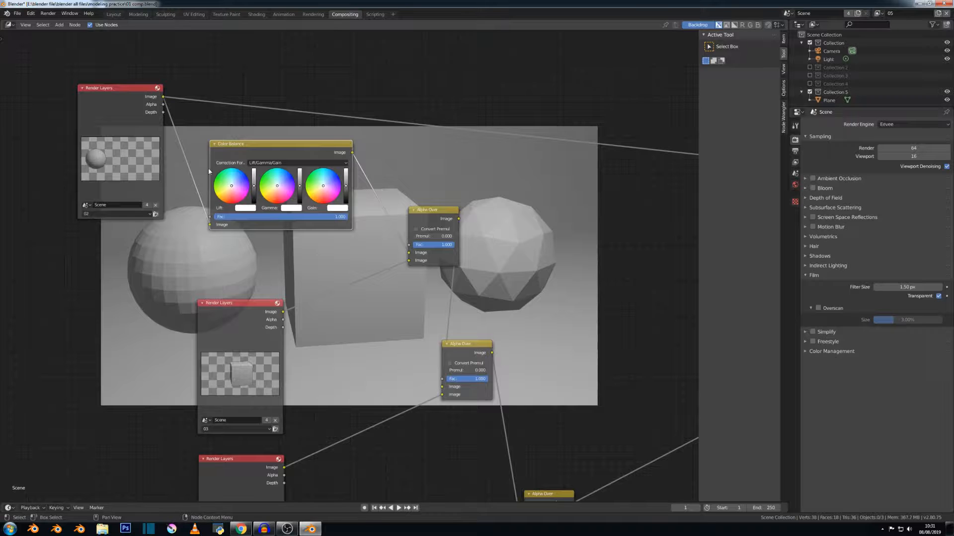
scroll(244, 199, "up", 2)
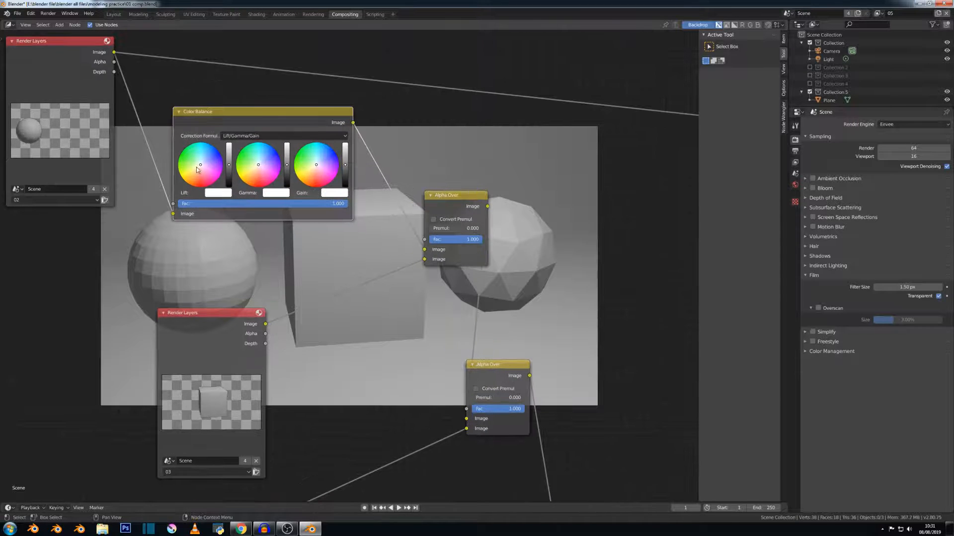
left_click_drag(200, 165, 299, 165)
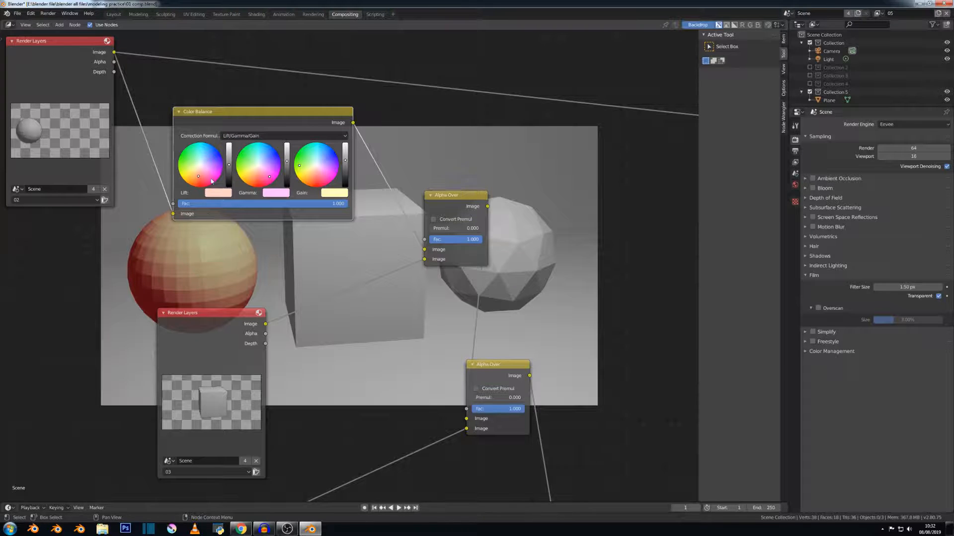
left_click_drag(269, 176, 269, 171)
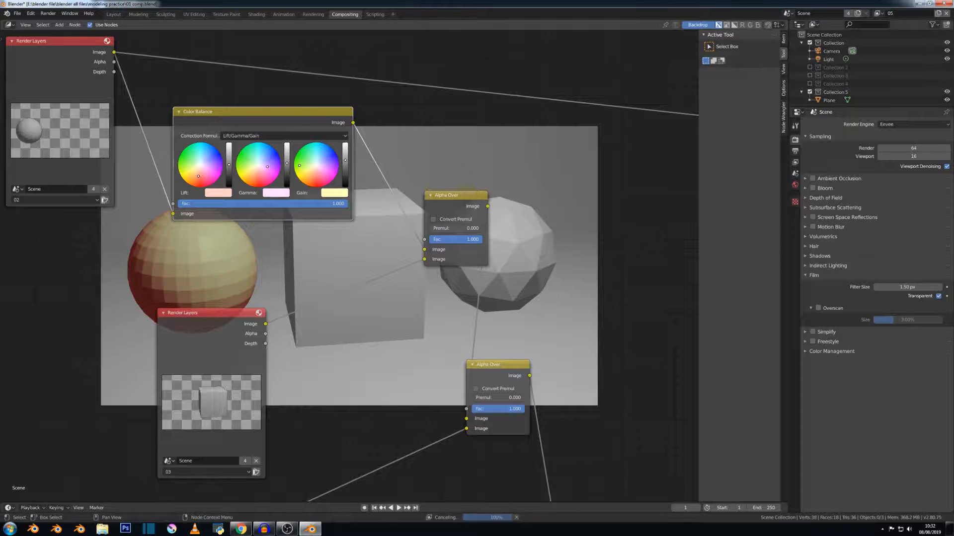
scroll(265, 151, "down", 4)
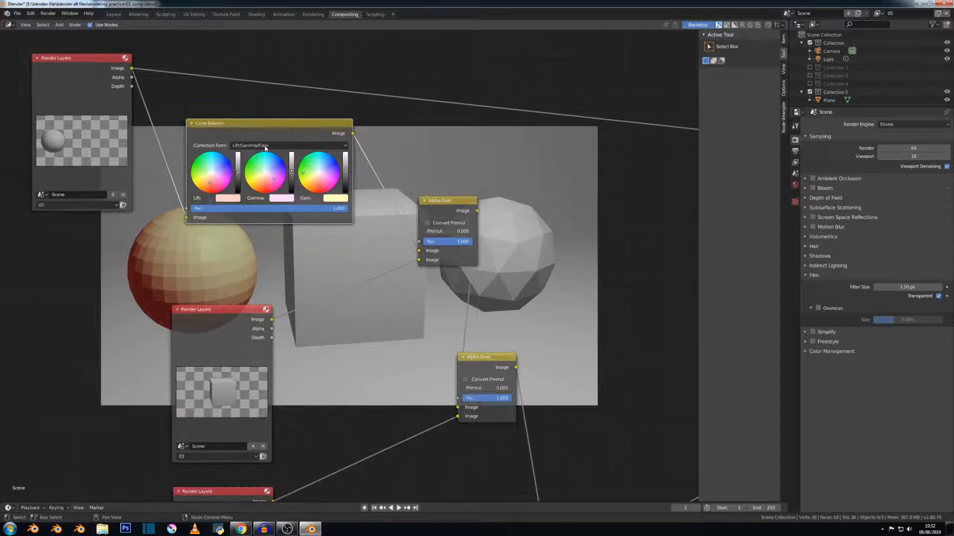
left_click_drag(288, 183, 279, 175)
Shift the cube's Render Layers node left and add a Reroute node just before the Composite and Viewer nodes.
left_click_drag(242, 295, 204, 298)
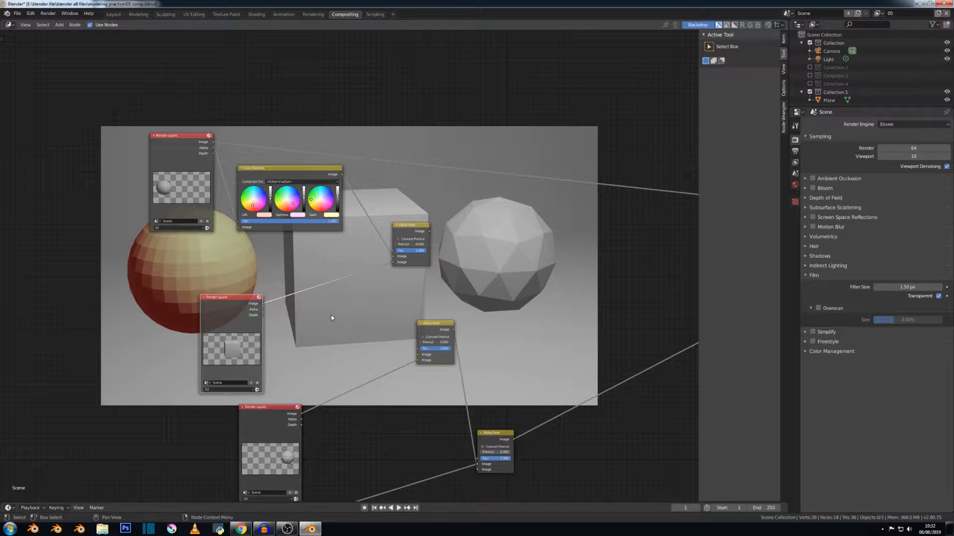
key("shift+a")
mouse_move(331, 314)
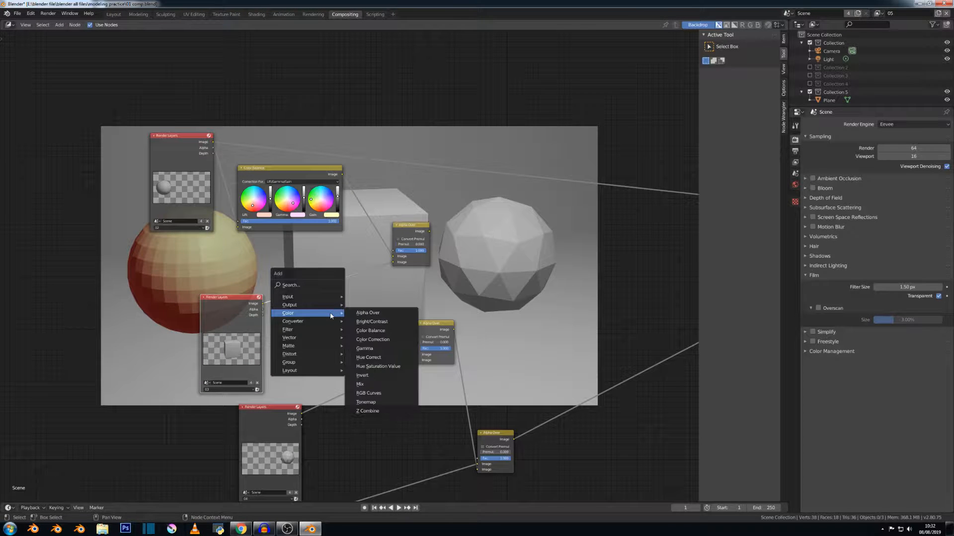
mouse_move(294, 300)
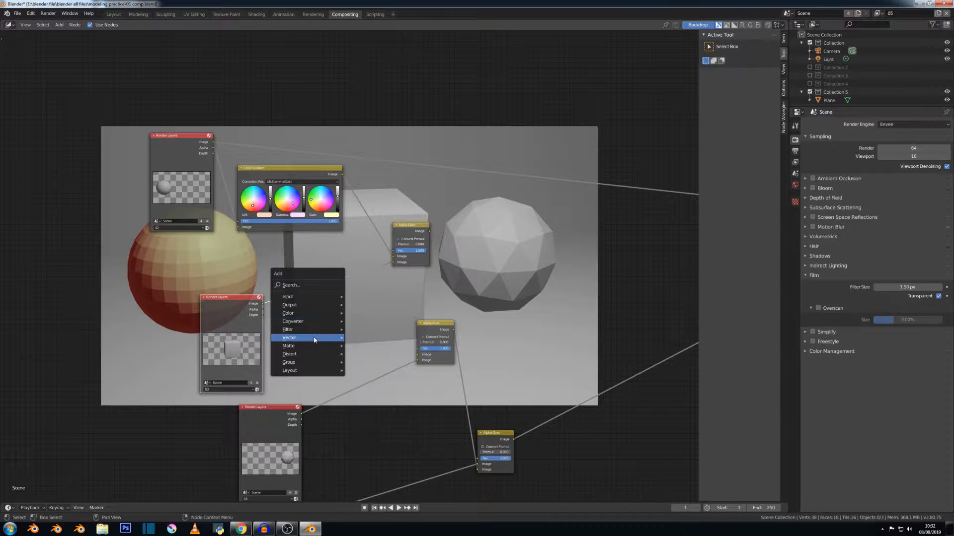
mouse_move(318, 338)
mouse_move(317, 354)
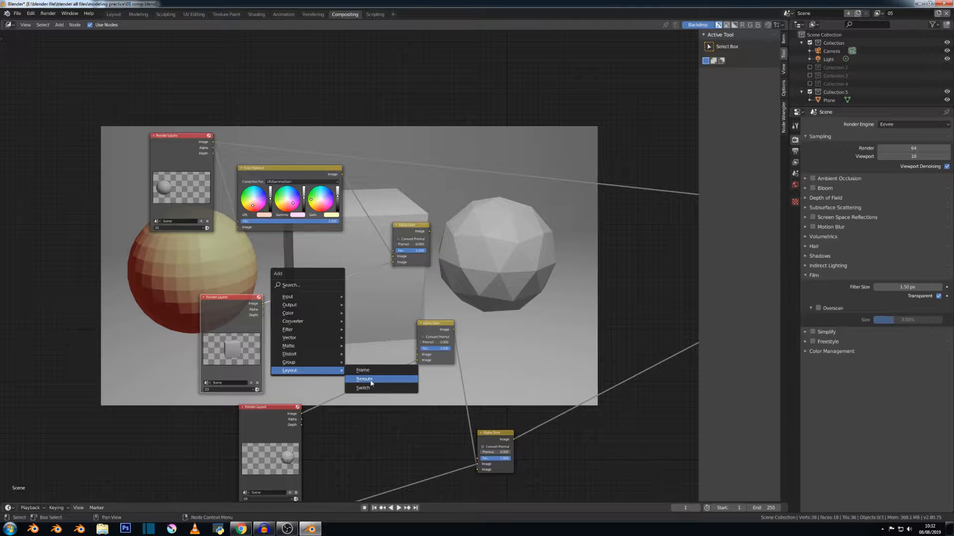
left_click(368, 379)
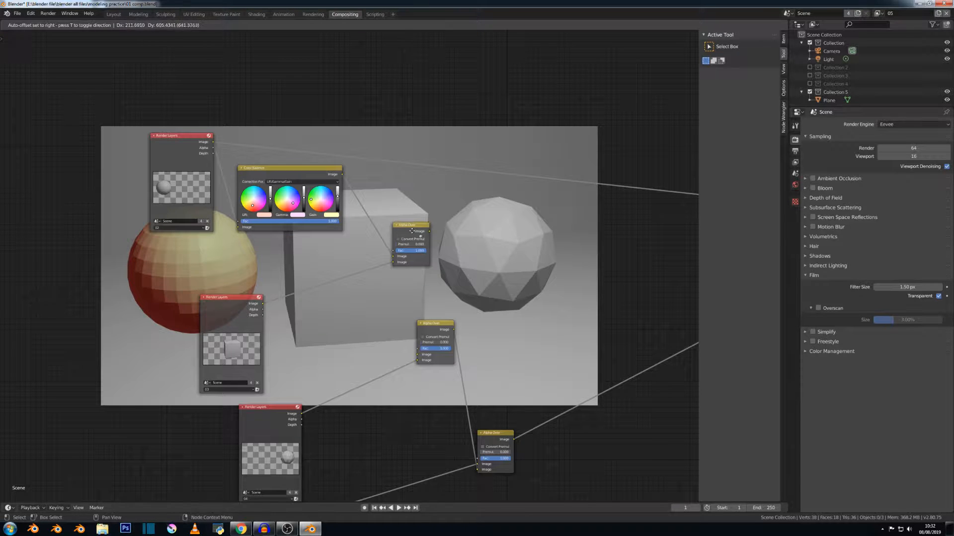
left_click(659, 267)
scroll(655, 269, "down", 2)
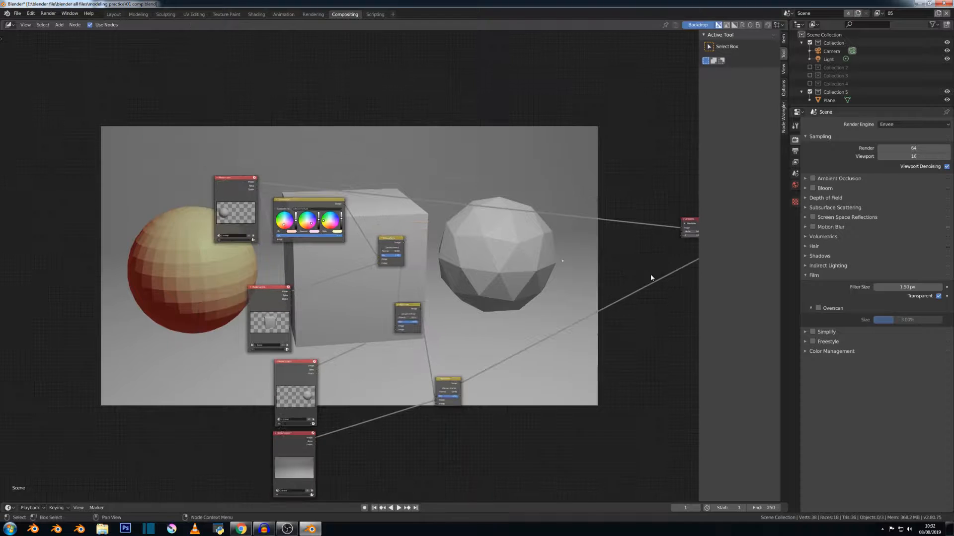
middle_click_drag(635, 269, 458, 261)
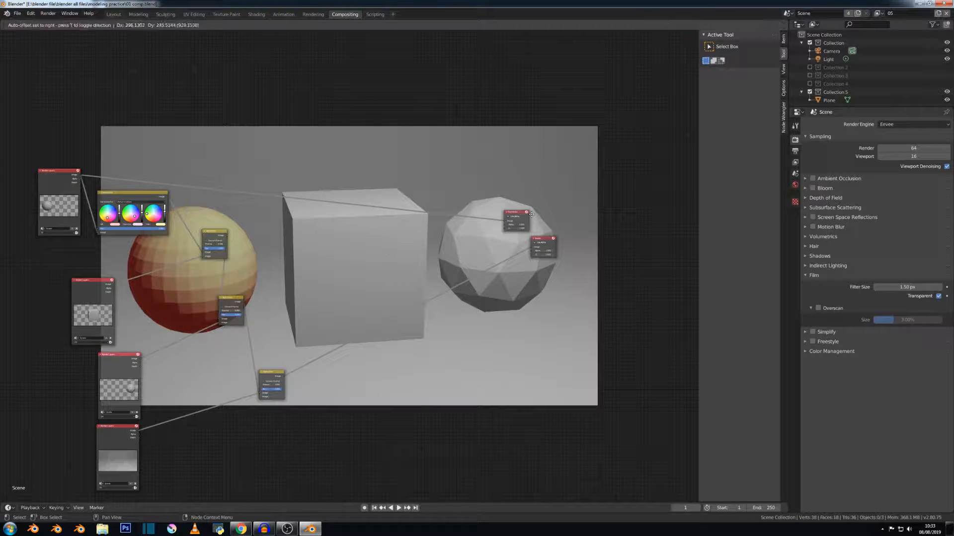
scroll(496, 236, "up", 2)
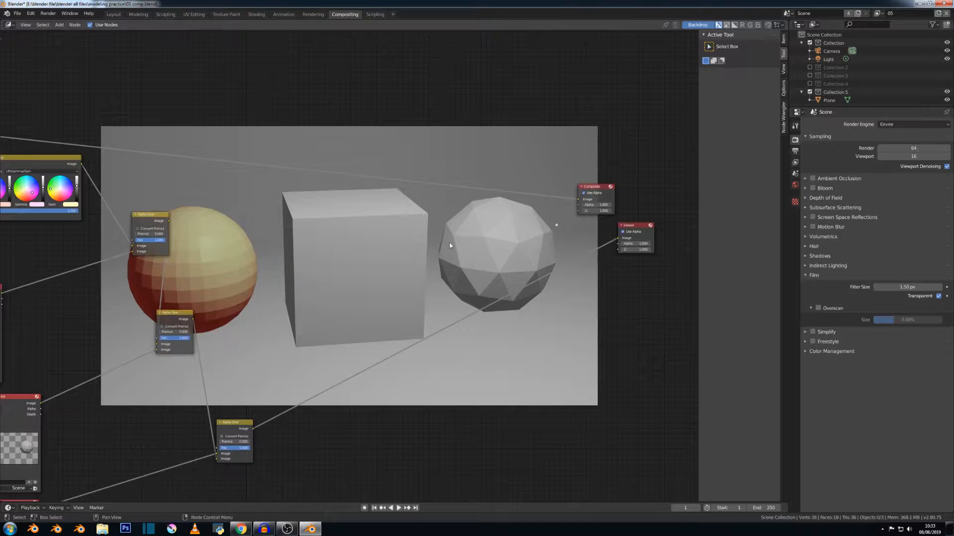
scroll(449, 245, "down", 2)
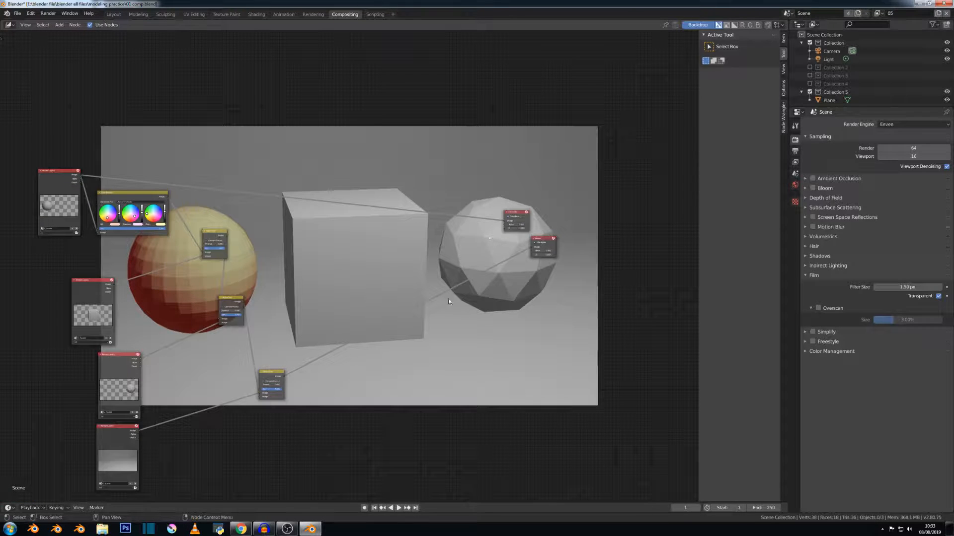
Try the last Alpha Over as the Composite input, relink the sphere's Render Layers image to Composite instead, and render the frame.
left_click_drag(281, 380, 503, 221)
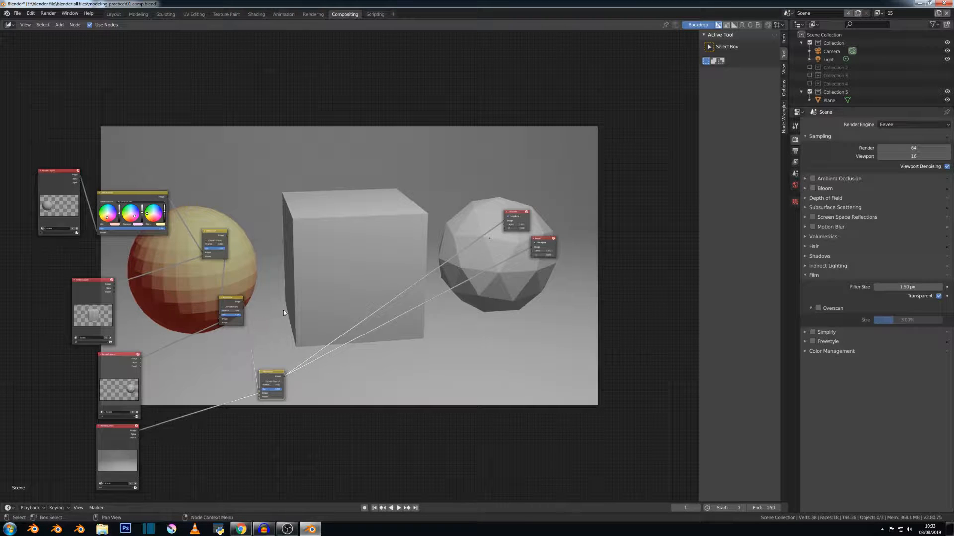
left_click_drag(79, 175, 503, 225)
left_click_drag(504, 223, 505, 221)
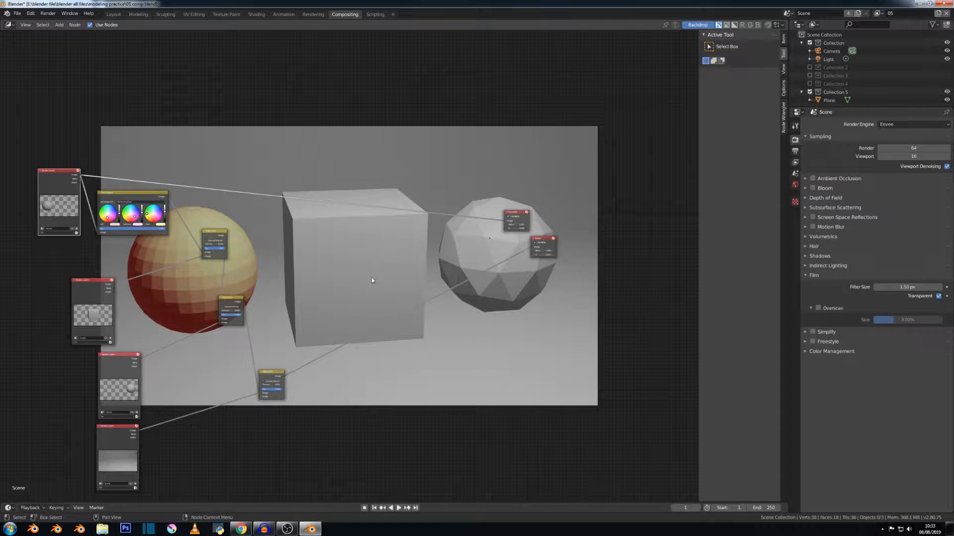
key("F12")
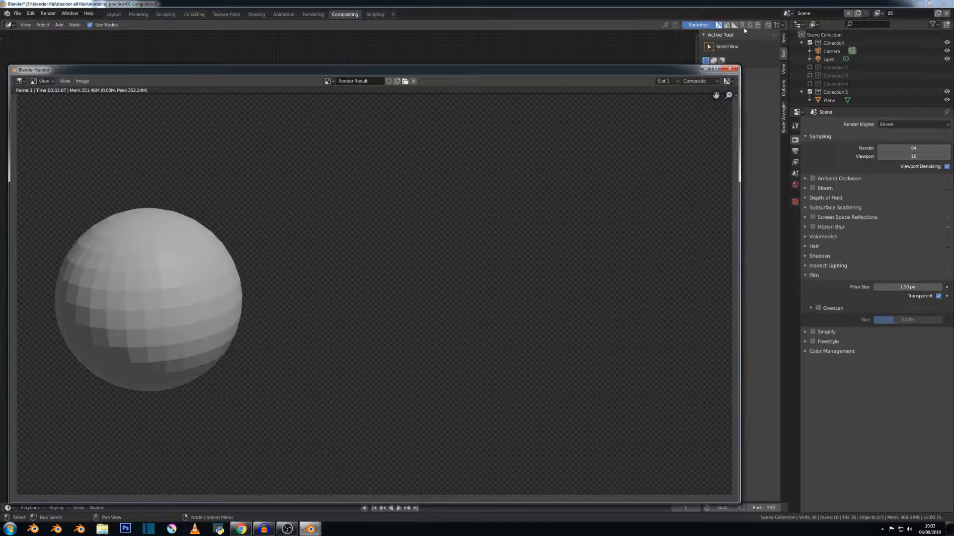
left_click(729, 69)
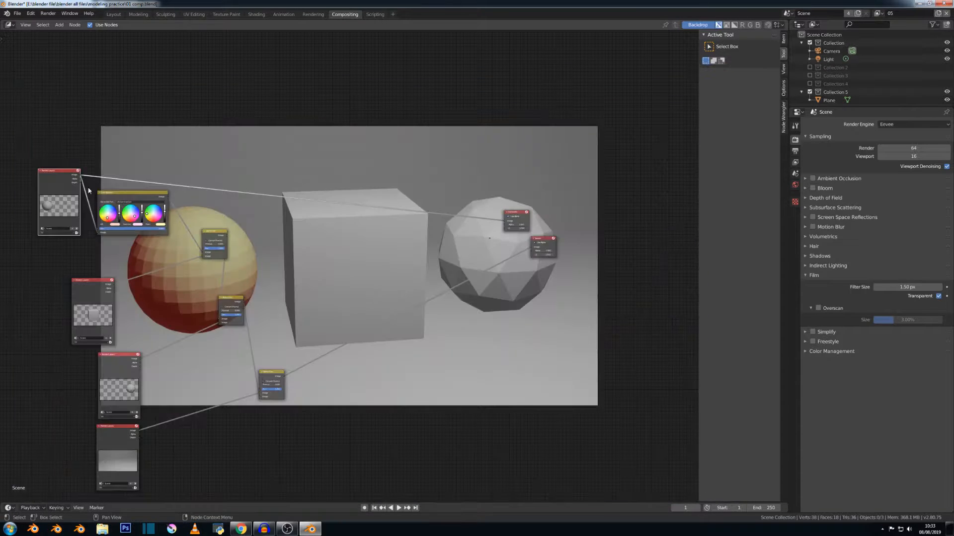
Move the Viewer node slightly down, link the last Alpha Over's Image output to the Composite node, and render the frame.
scroll(515, 224, "up", 2)
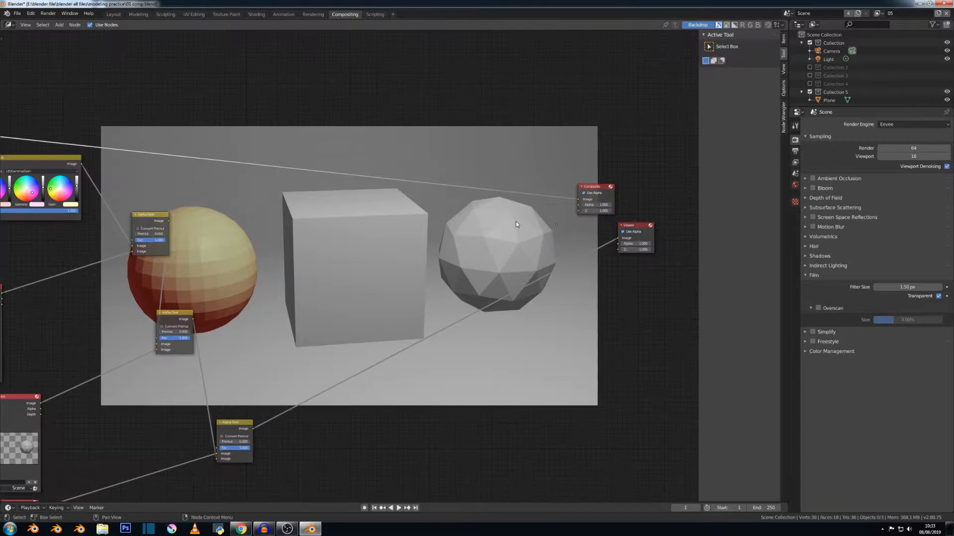
left_click_drag(635, 231, 633, 247)
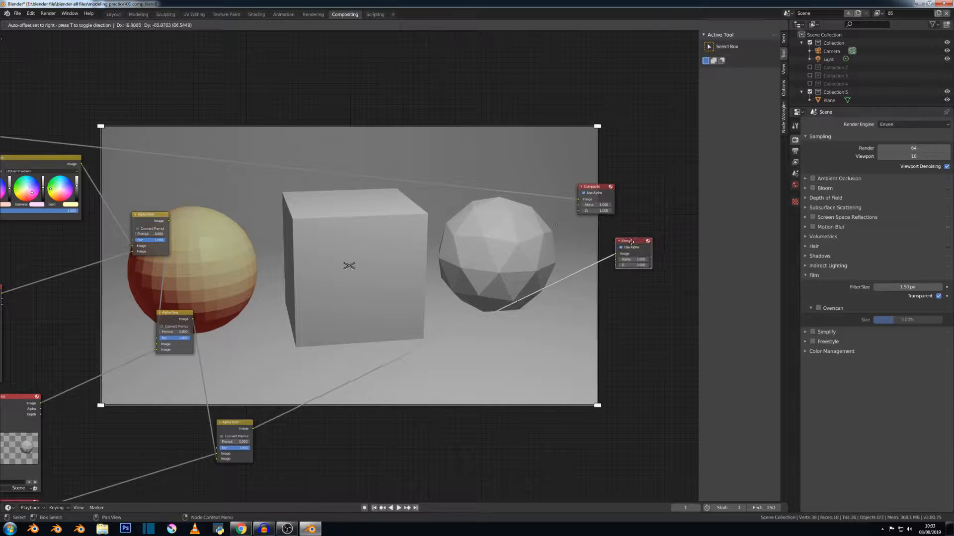
scroll(85, 163, "down", 2)
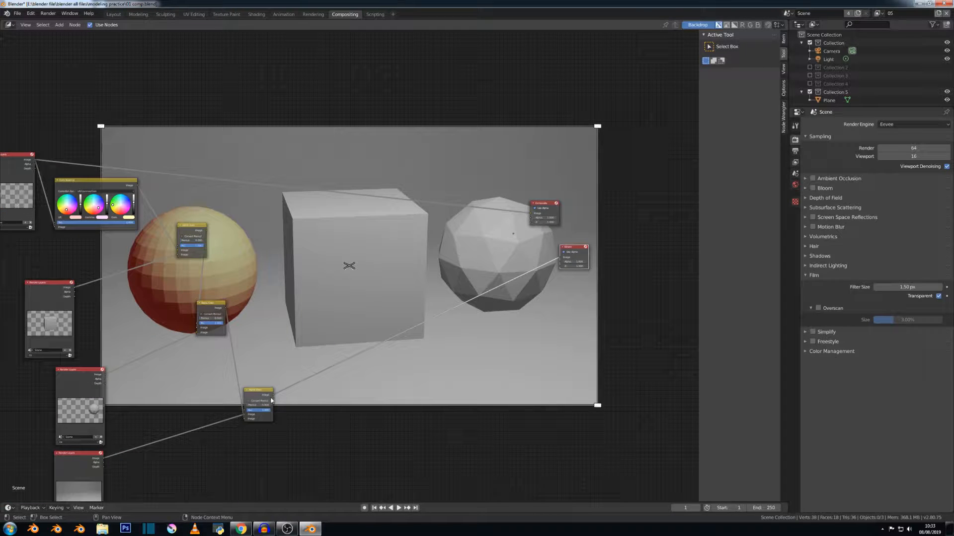
left_click_drag(272, 396, 530, 214)
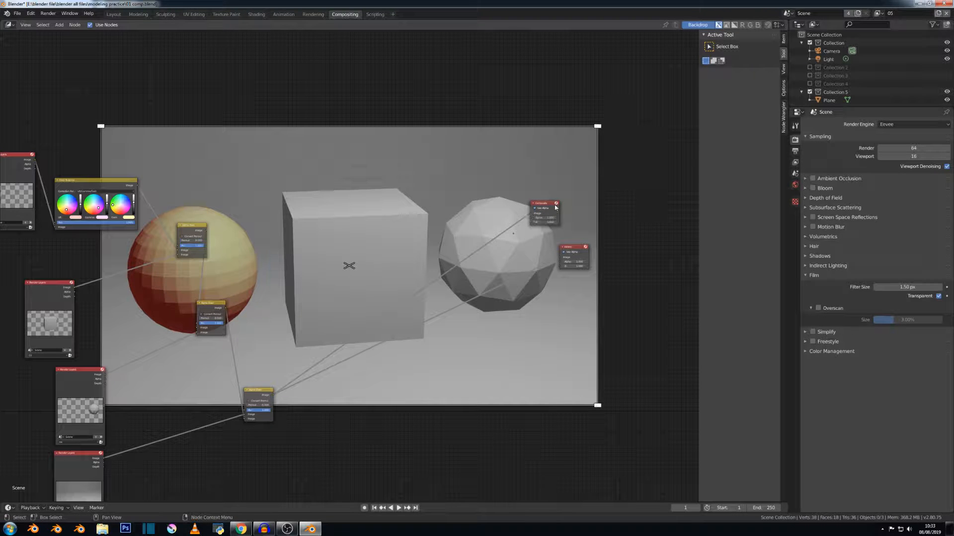
key("F12")
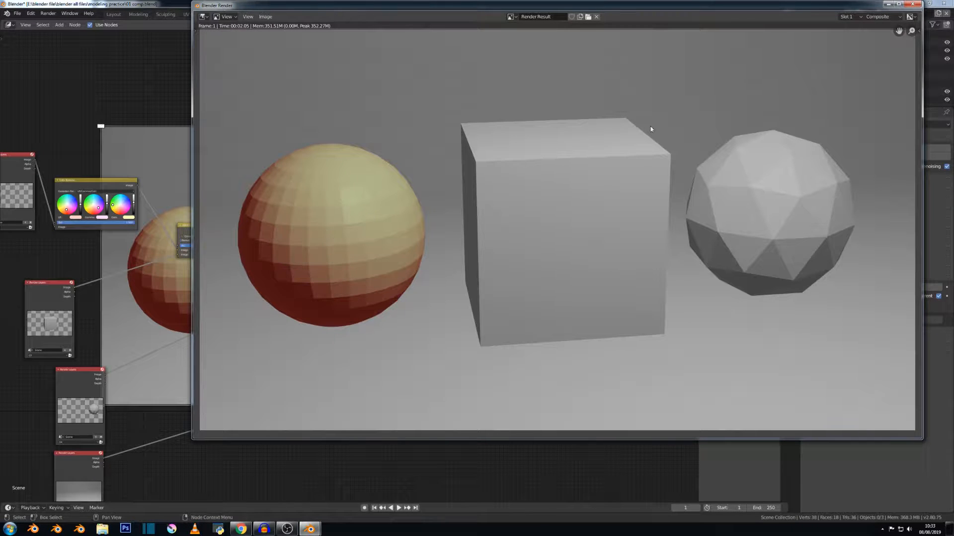
left_click(913, 4)
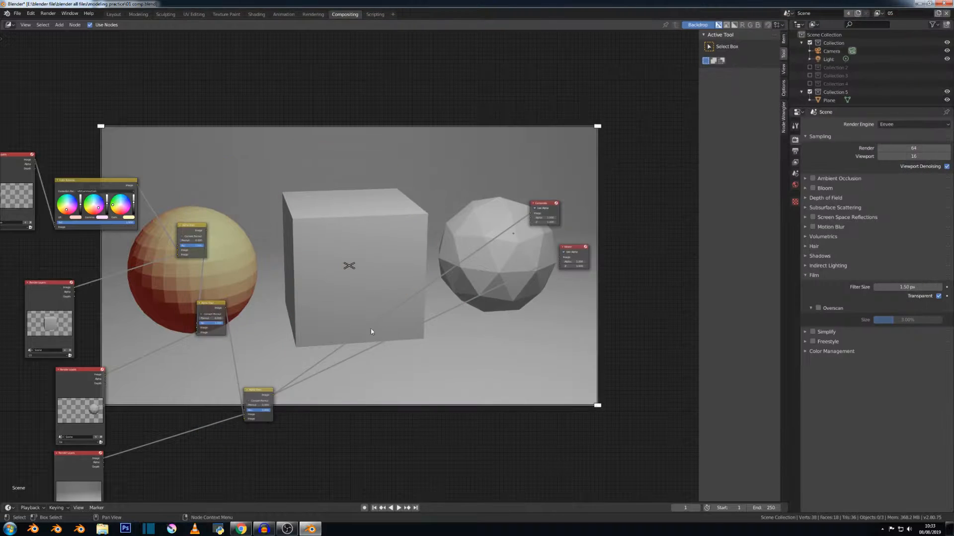
Route the last Alpha Over's output through the Reroute node to Composite and Viewer, and stack both output nodes farther right.
left_click_drag(274, 395, 560, 259)
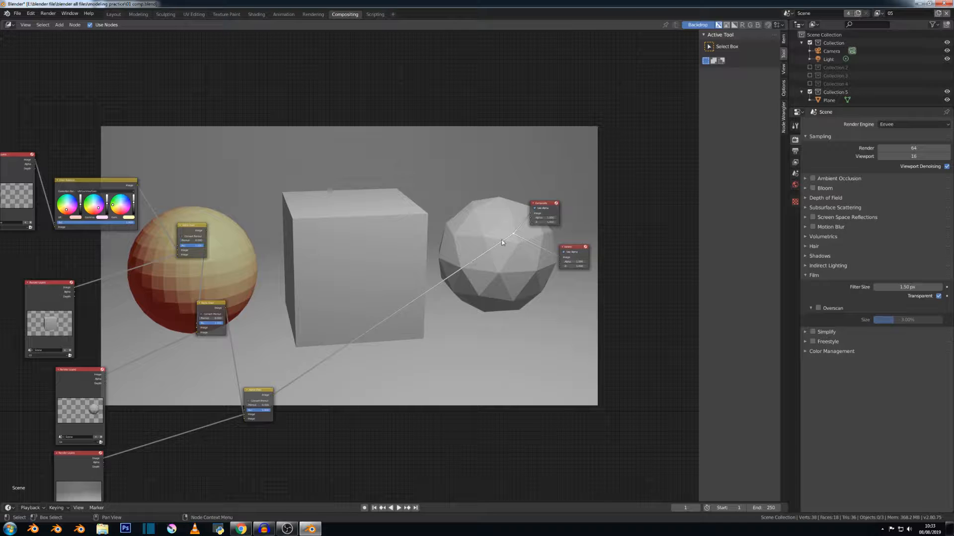
left_click_drag(551, 204, 619, 186)
left_click_drag(585, 248, 623, 210)
Move all the Render Layers, Color Balance and Alpha Over nodes together up and left, away from the output nodes.
scroll(360, 275, "down", 2)
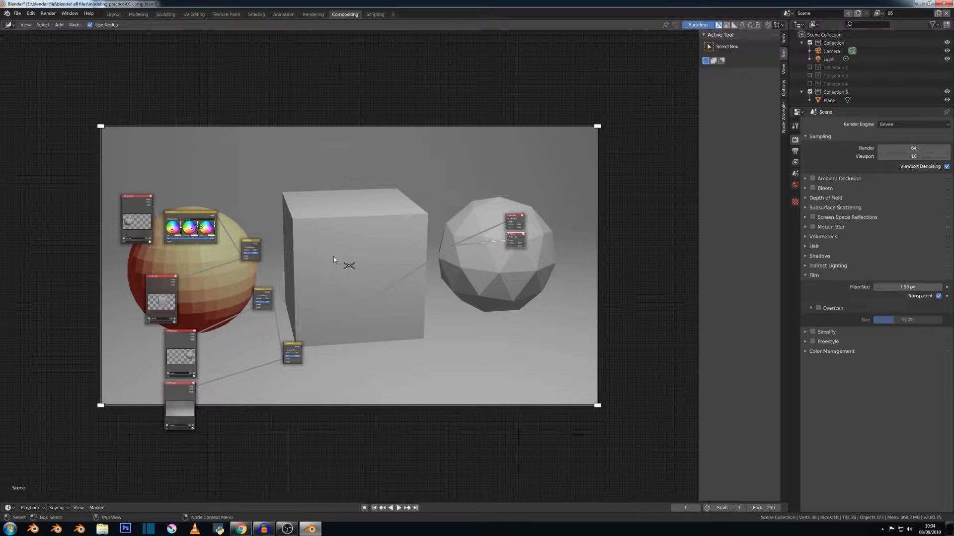
left_click_drag(100, 133, 351, 490)
key("g")
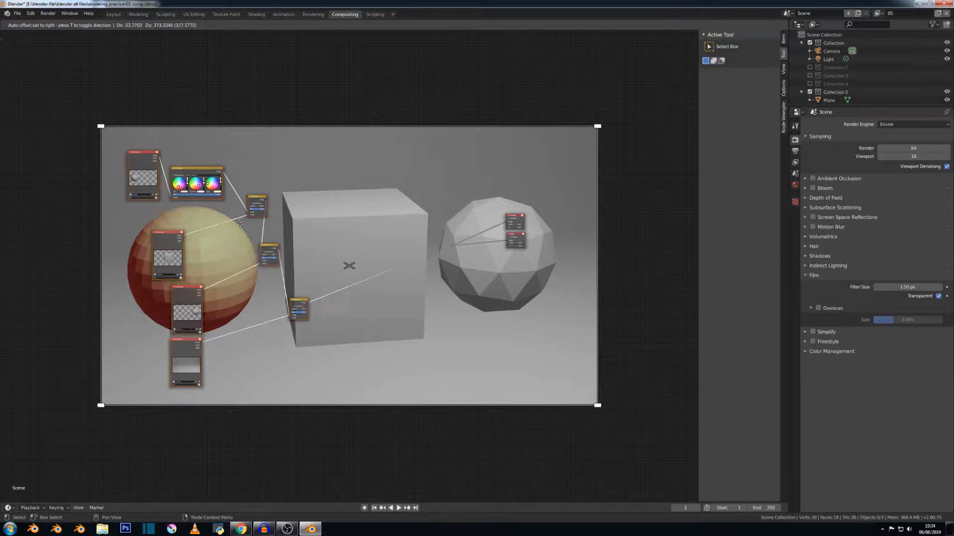
left_click(188, 213)
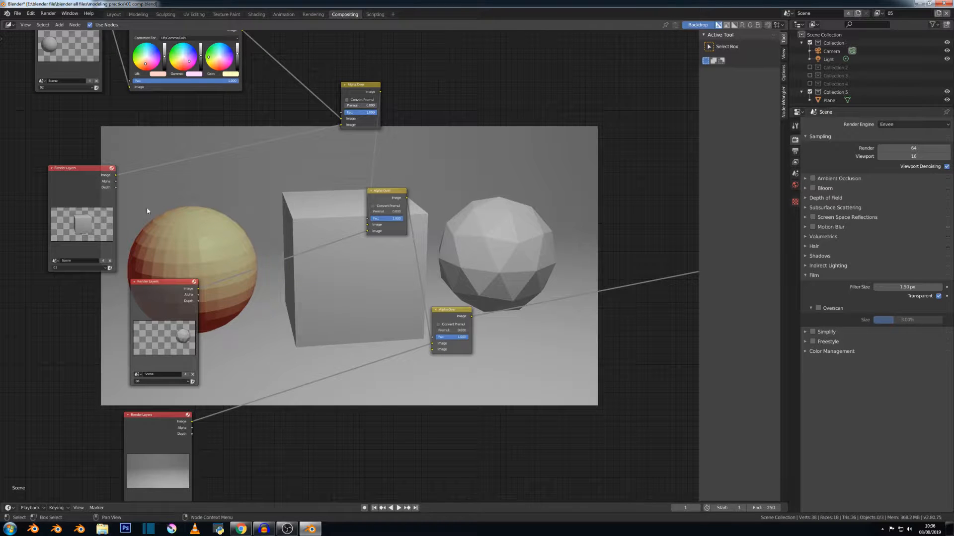
Insert a Blur node between the cube's Render Layers node and the first Alpha Over, enabling Variable Size, Relative and Gamma.
key("shift+a")
mouse_move(144, 229)
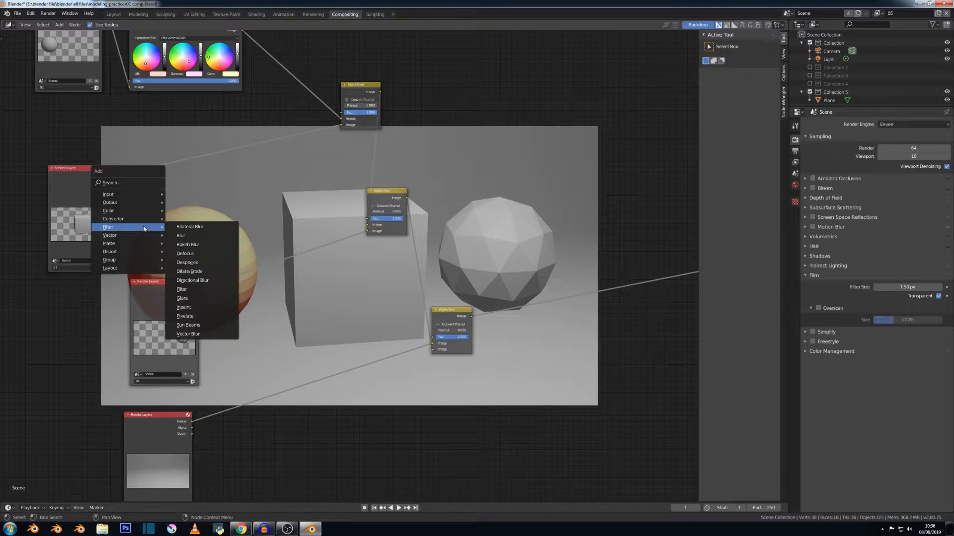
left_click(187, 236)
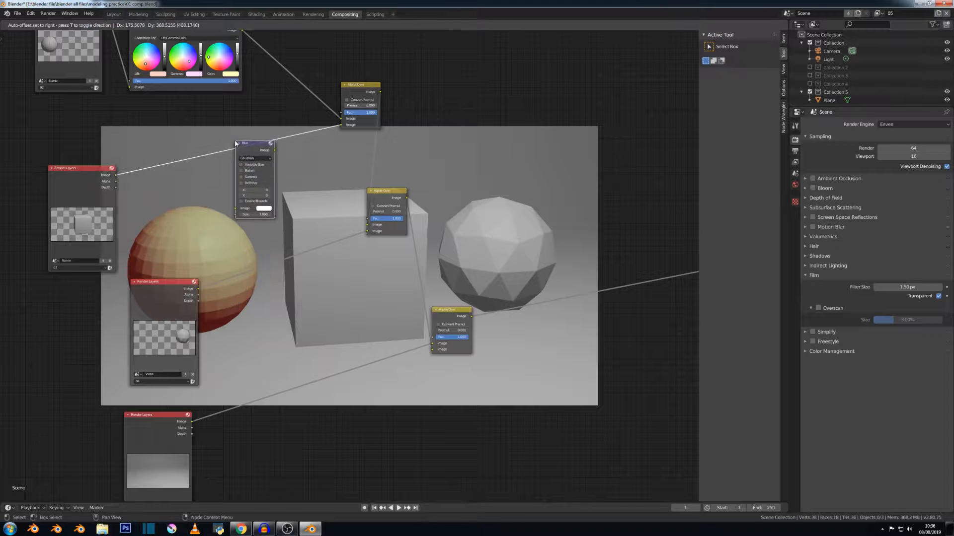
left_click(236, 143)
left_click(242, 165)
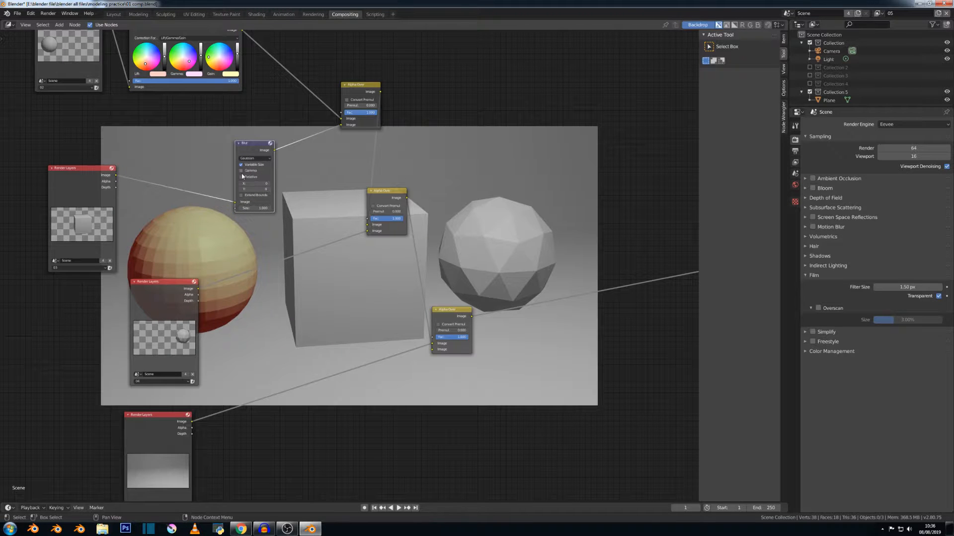
left_click(241, 177)
left_click(241, 171)
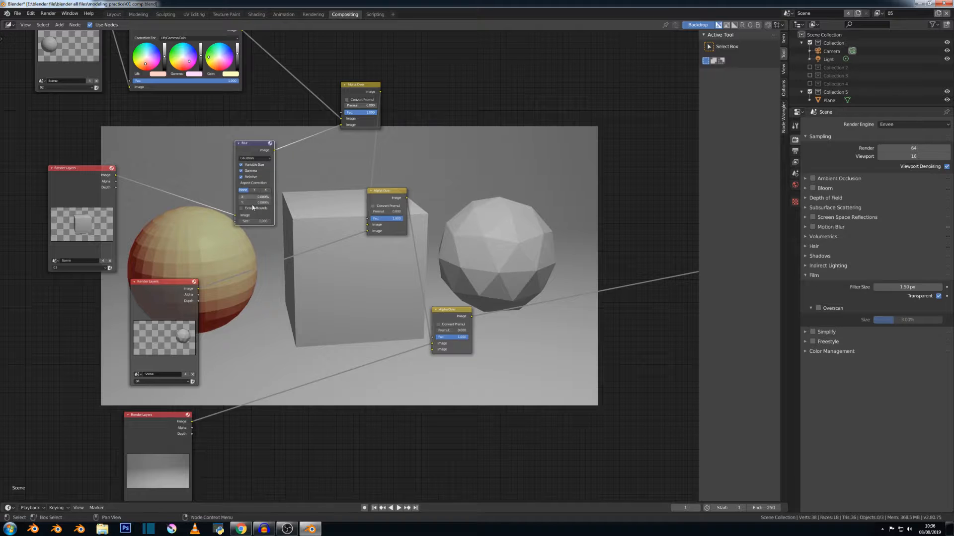
Raise the Blur node's X amount to about 26% to smear the cube horizontally.
left_click_drag(254, 196, 298, 197)
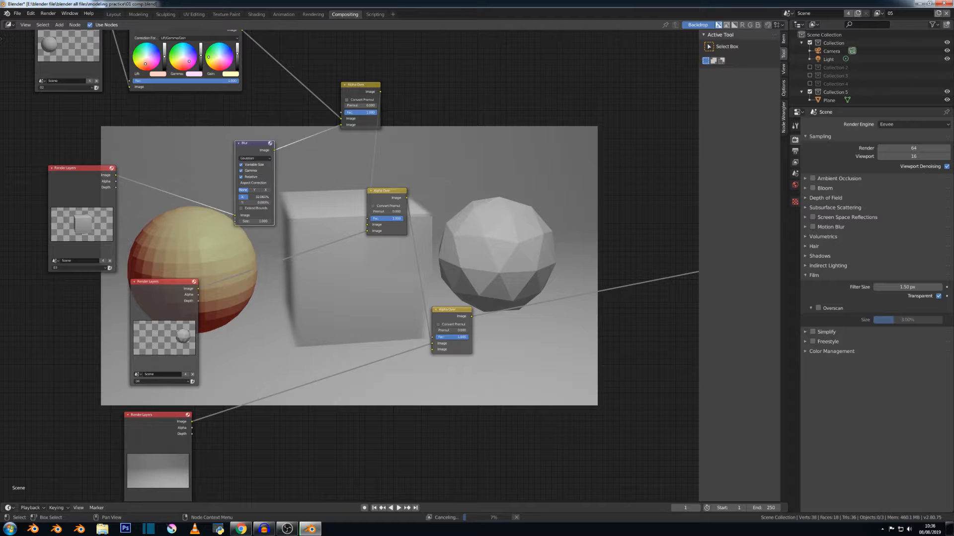
left_click_drag(249, 197, 248, 196)
left_click(248, 203)
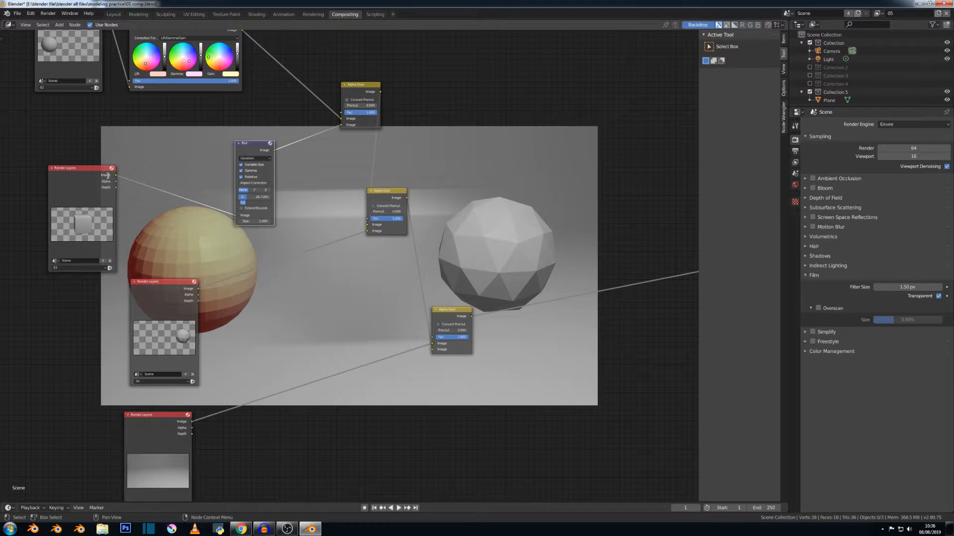
key("Return")
Link the cube's Render Layers image directly to the first Alpha Over and delete the Blur node.
left_click_drag(123, 174, 340, 125)
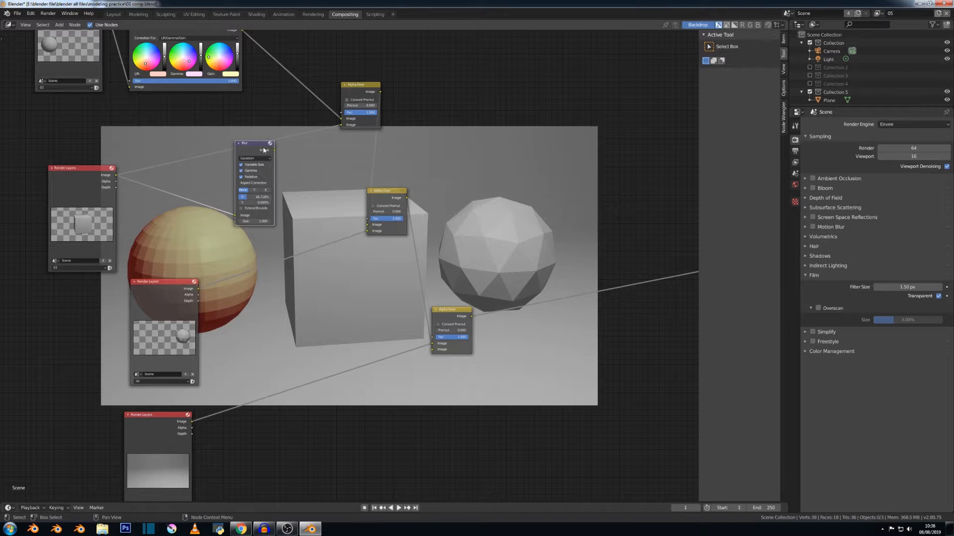
key("x")
key("shift+a")
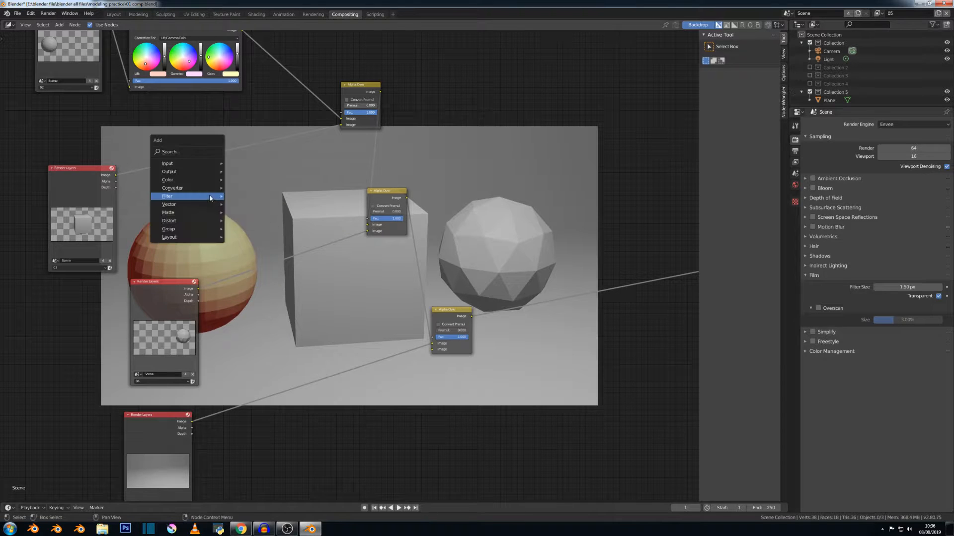
mouse_move(197, 222)
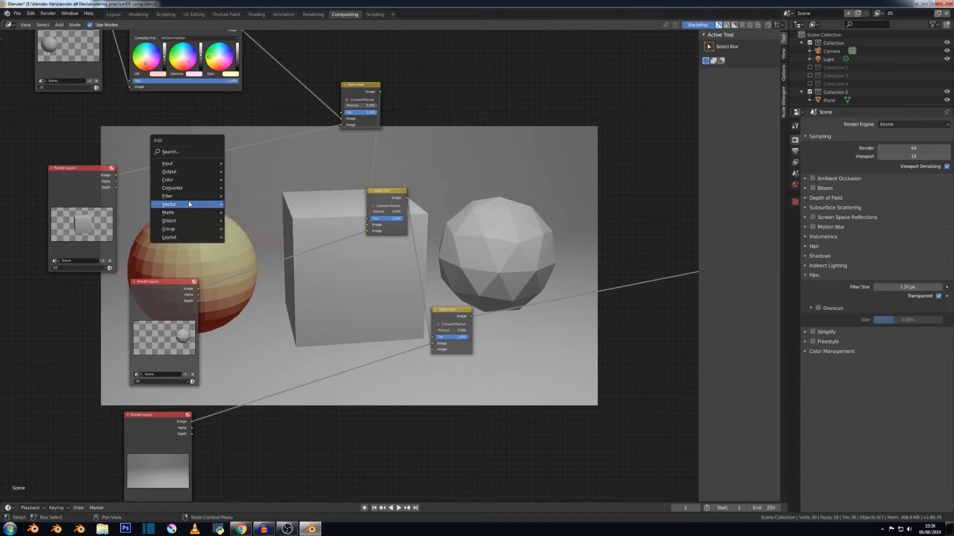
mouse_move(189, 202)
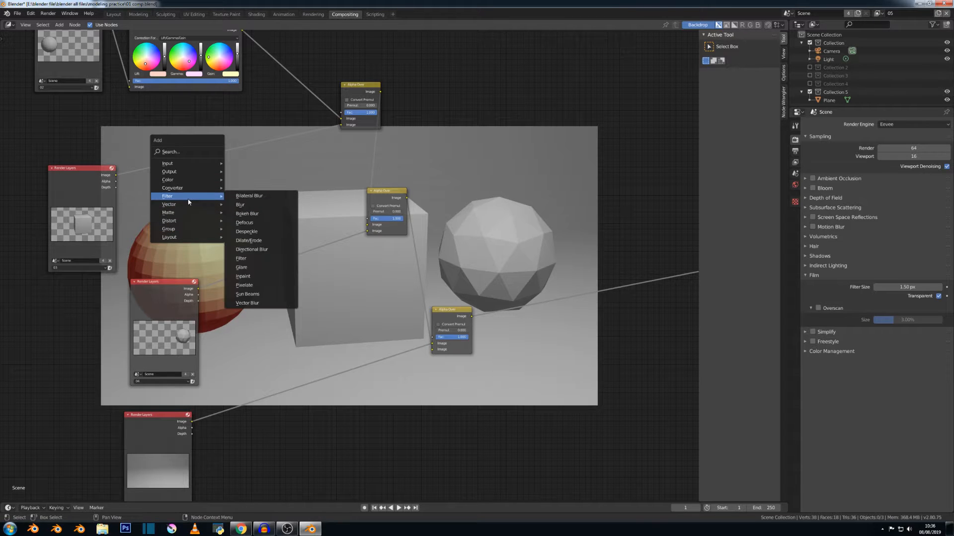
Duplicate the Color Balance node onto the link between the cube's Render Layers and the first Alpha Over, and shift its gamma toward green.
left_click_drag(95, 169, 84, 144)
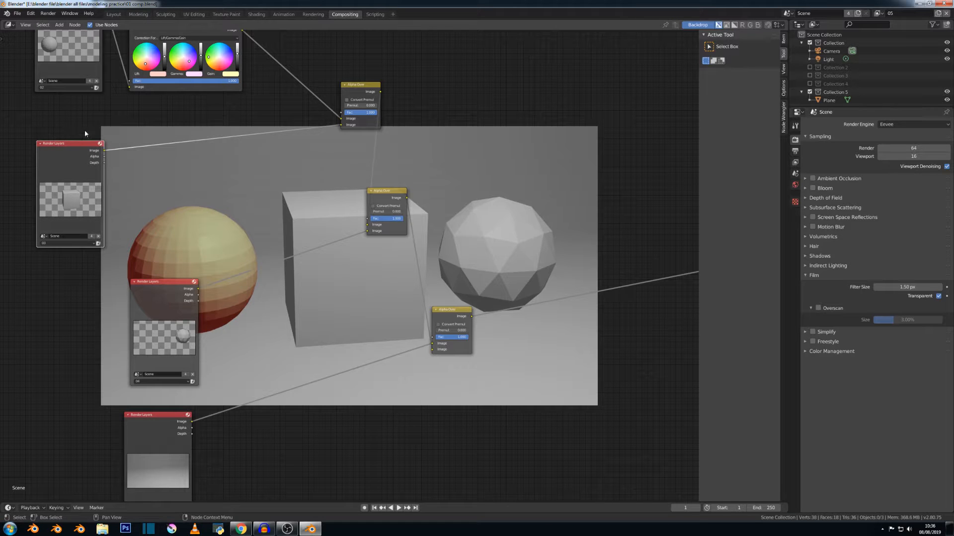
left_click(189, 36)
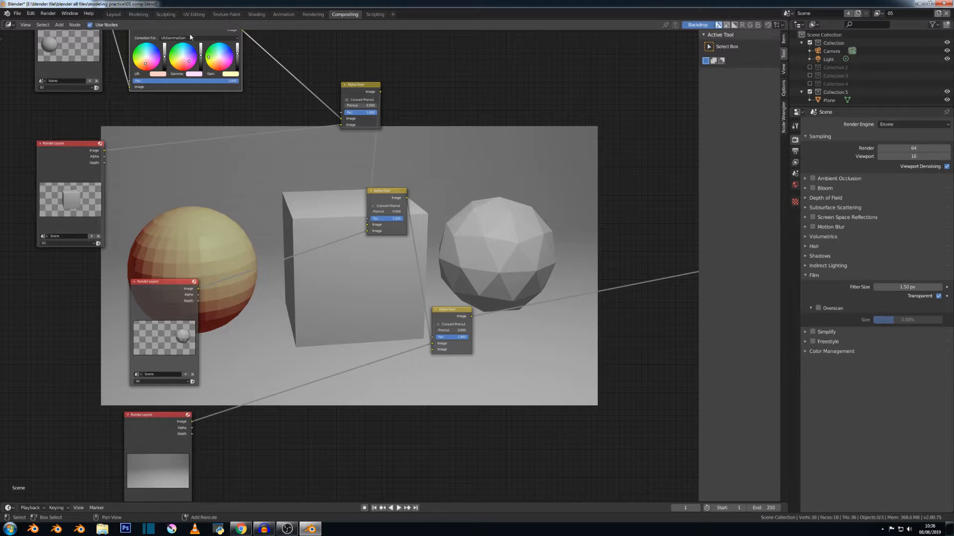
key("shift+d")
left_click(205, 119)
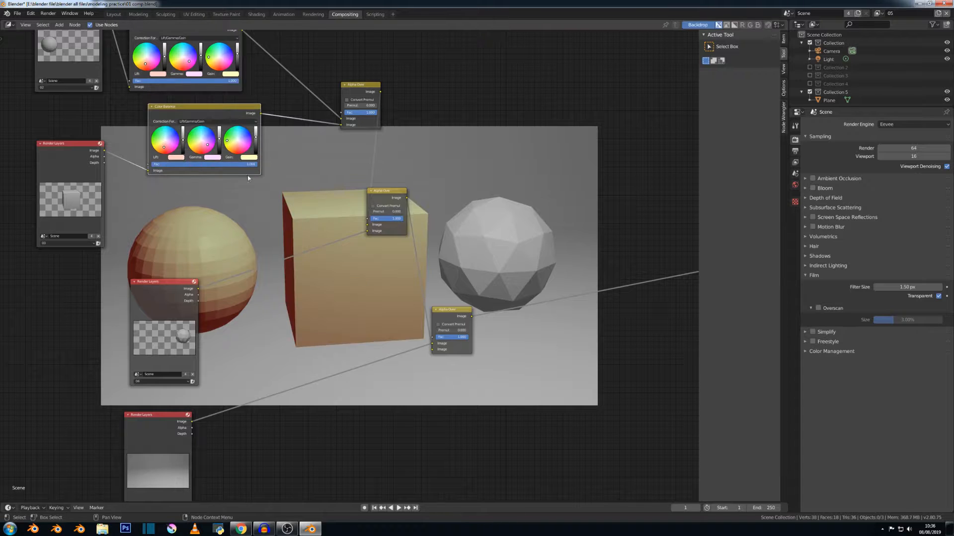
left_click(196, 133)
Duplicate the cube's Color Balance node onto the icosphere's Render Layers link and shift its gain toward cyan to tint the icosphere teal.
left_click_drag(163, 282, 103, 284)
key("shift+d")
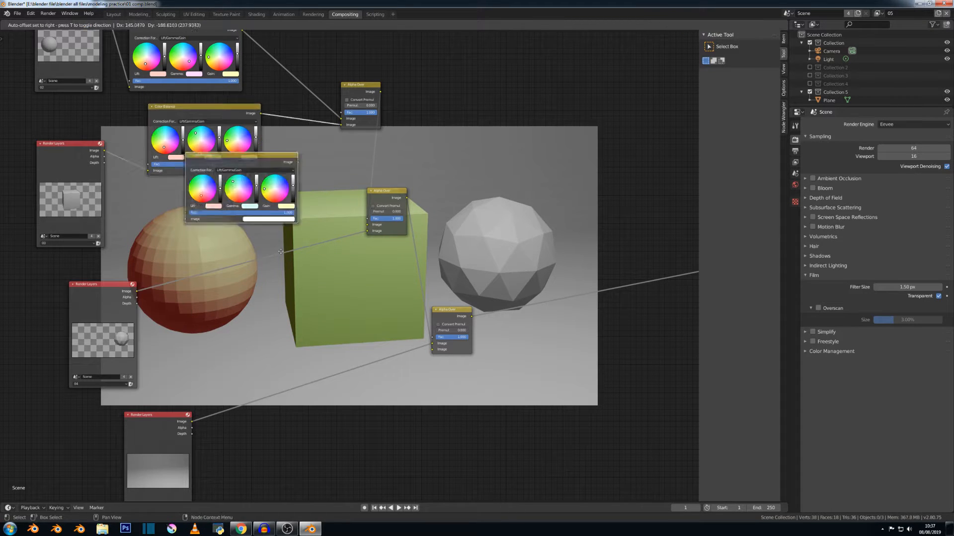
left_click(276, 258)
left_click(284, 284)
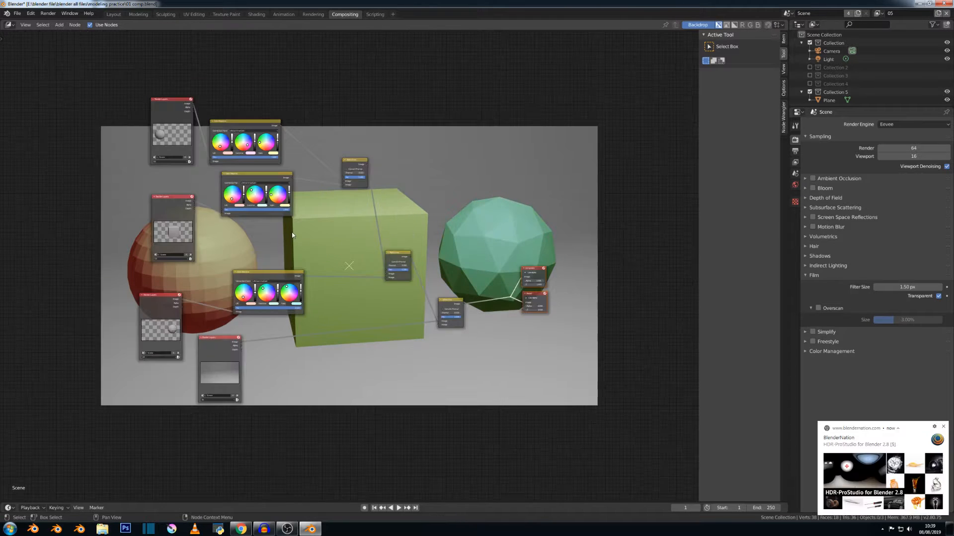
Move the plane's Render Layers node aside and add an Image input node beside it.
scroll(278, 279, "up", 1)
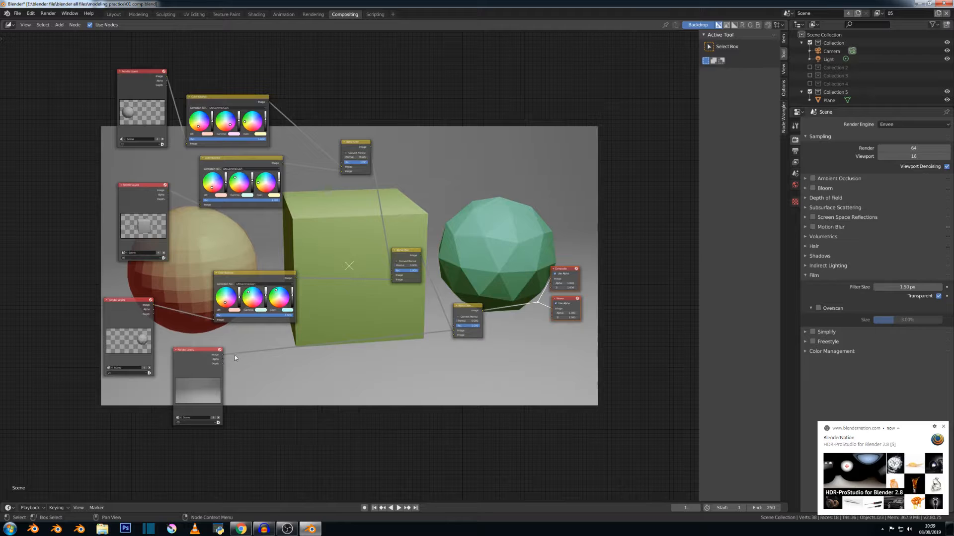
left_click_drag(208, 349, 174, 356)
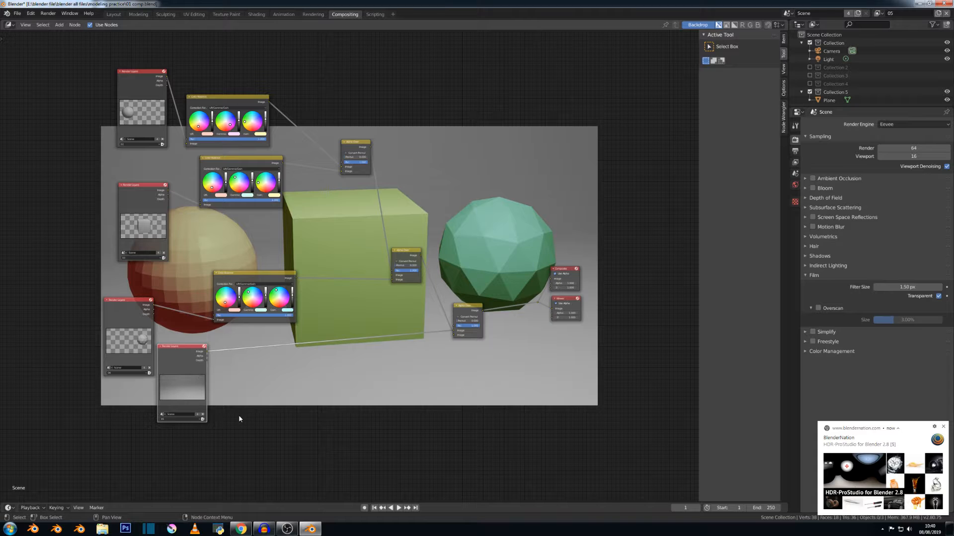
key("shift+a")
mouse_move(221, 370)
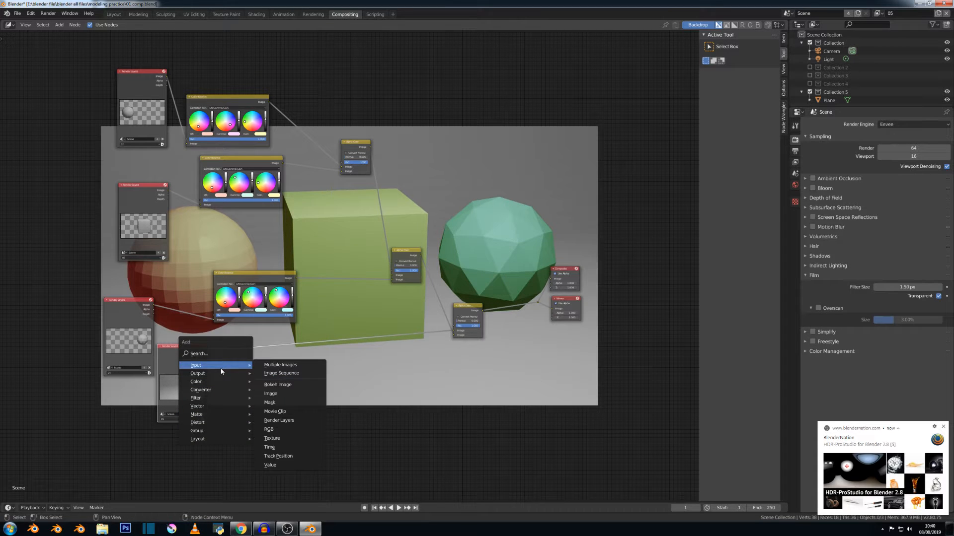
left_click(282, 394)
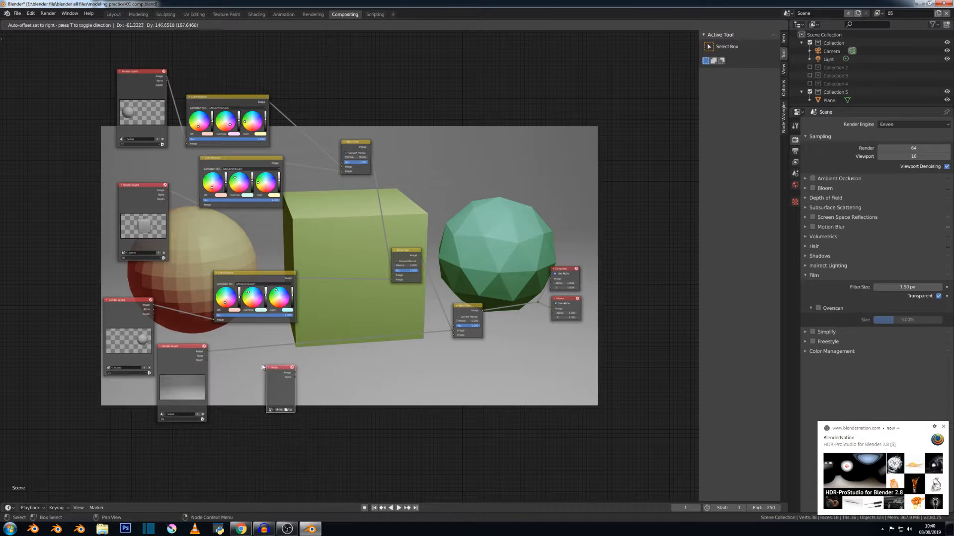
left_click(262, 366)
scroll(273, 375, "up", 2)
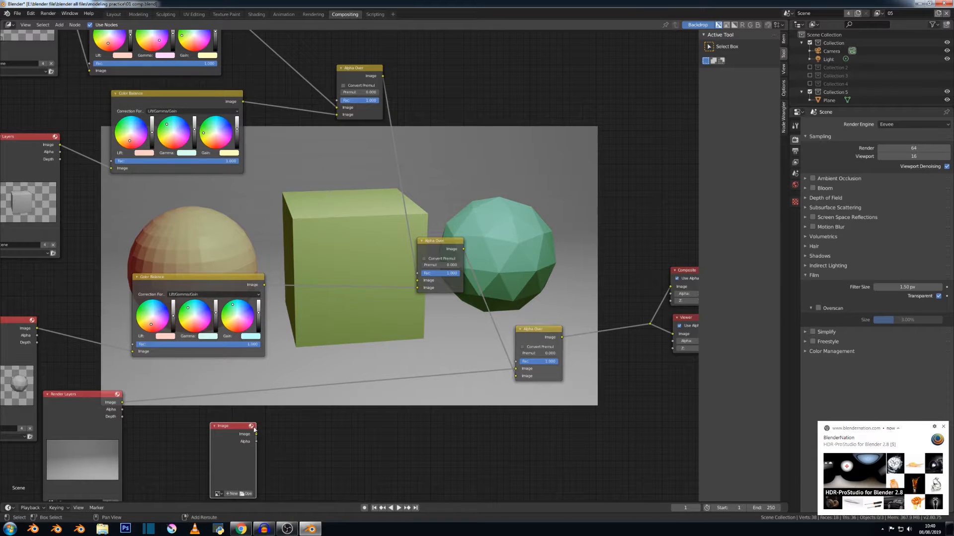
middle_click_drag(254, 430, 293, 335)
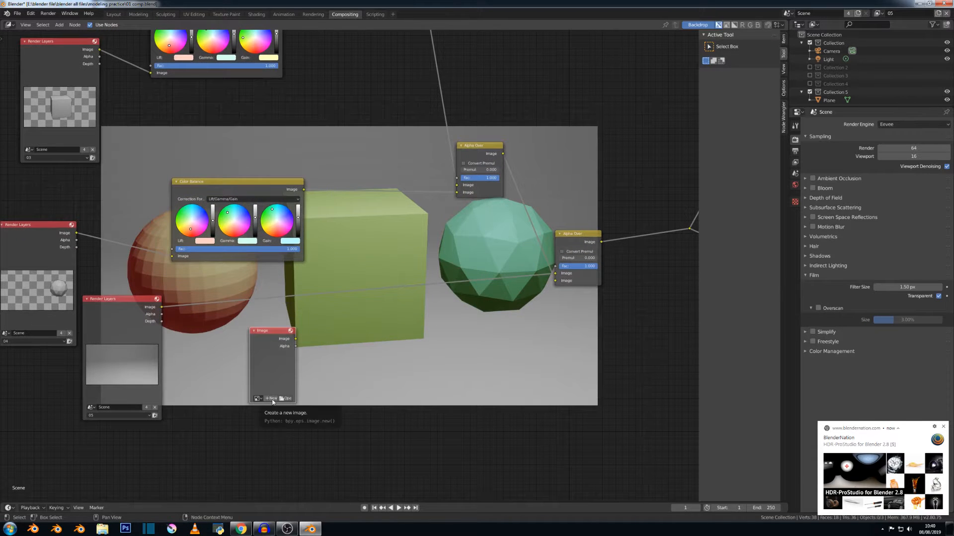
Load faroe-islands-landscape-mountain-2331583.jpg from the ref image folder into the Image node, browsing the files as thumbnails.
left_click(284, 399)
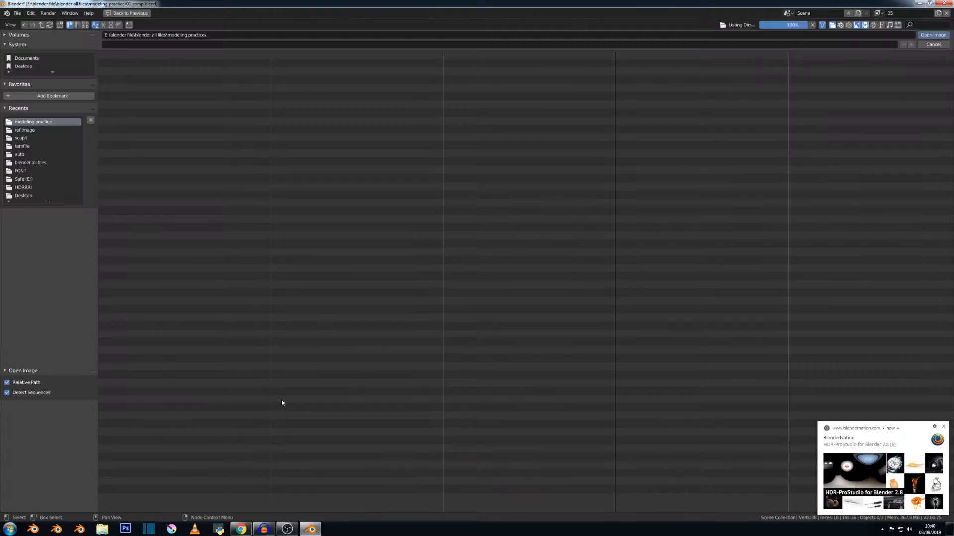
left_click(25, 129)
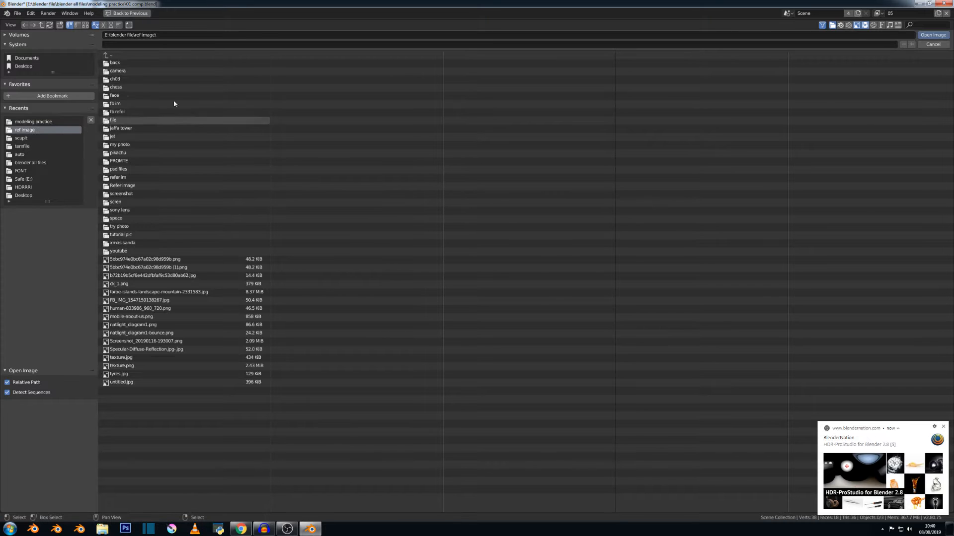
left_click(87, 28)
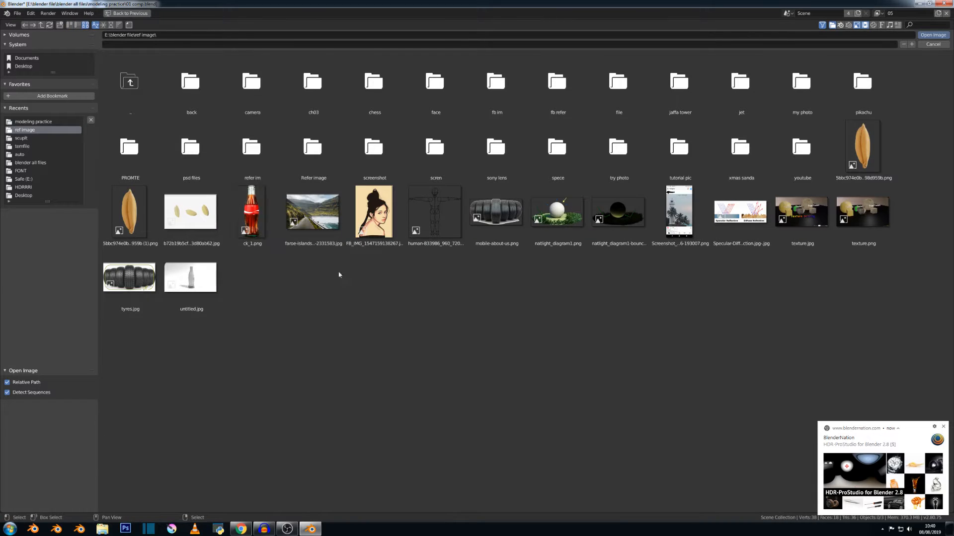
left_click(316, 214)
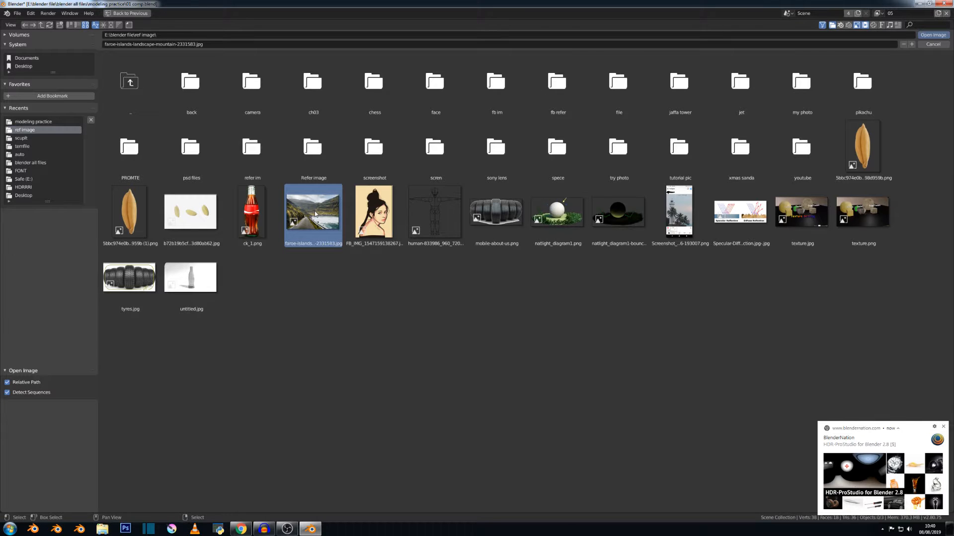
double_click(315, 213)
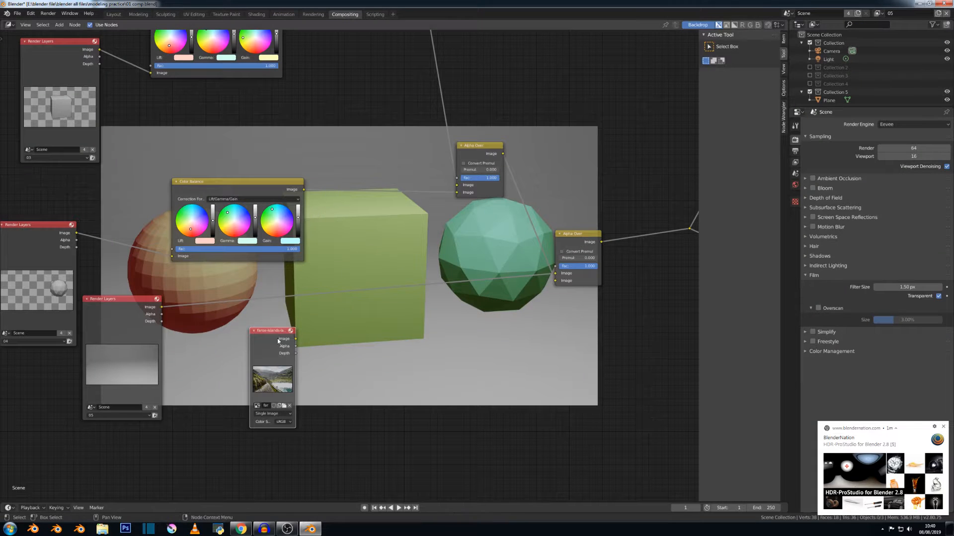
Rearrange the landscape and plane nodes, and link the landscape image to the last Alpha Over's background input in place of the plane.
left_click_drag(278, 332, 221, 342)
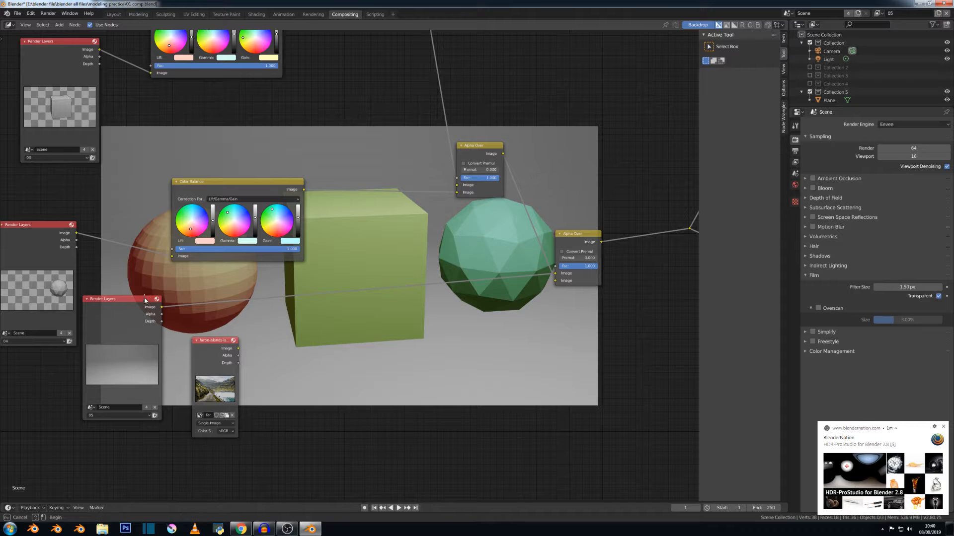
left_click_drag(142, 302, 101, 357)
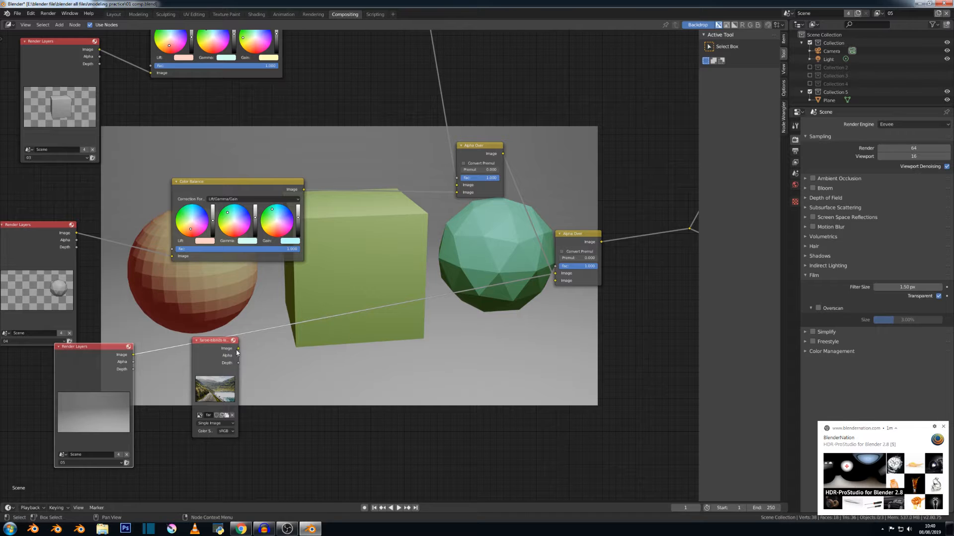
left_click_drag(239, 349, 555, 274)
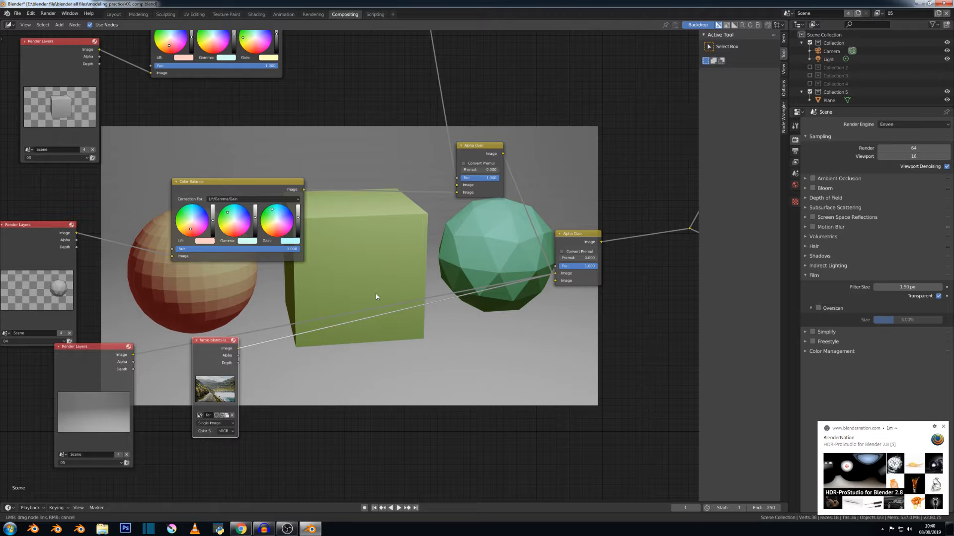
scroll(375, 296, "down", 2)
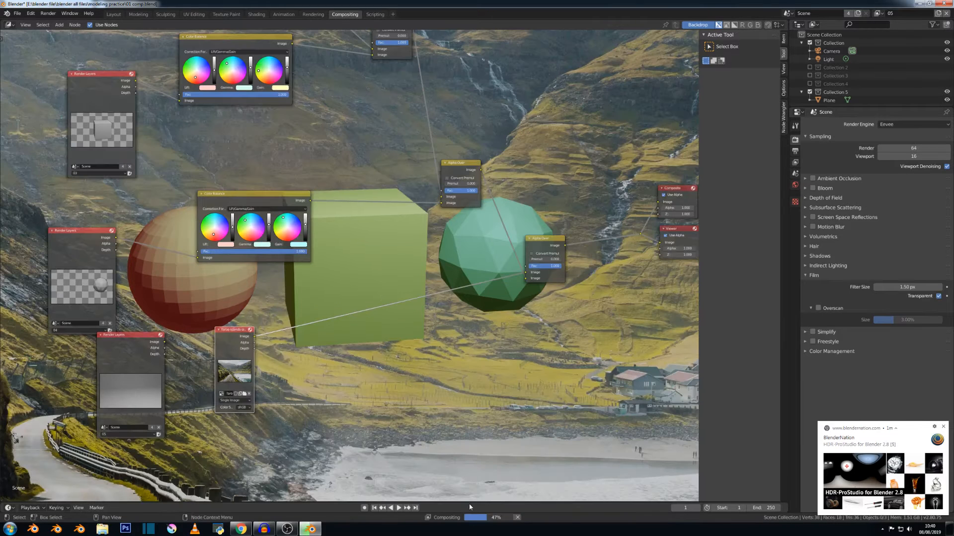
Examine how the three objects sit over the full landscape photo in the backdrop, from the whole image back to close range.
scroll(497, 424, "down", 10)
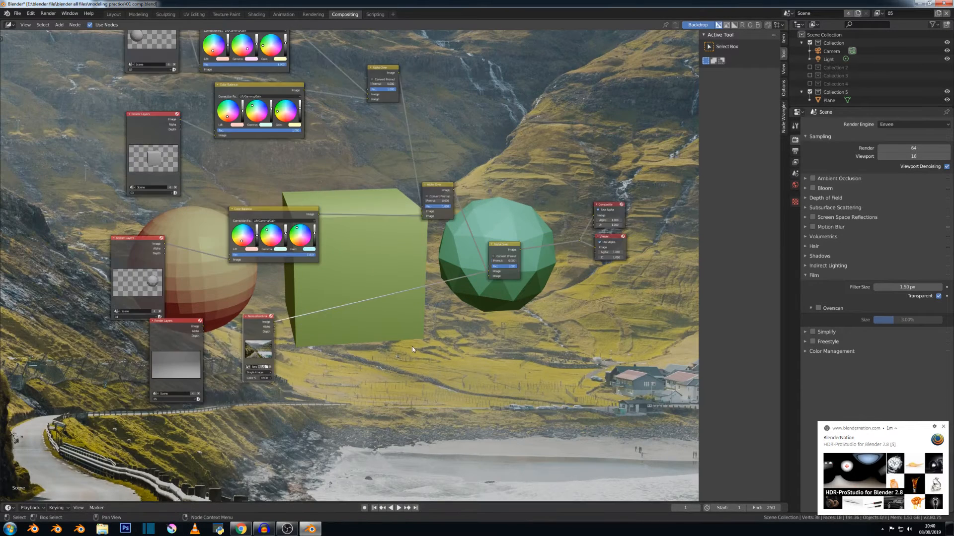
scroll(412, 347, "up", 6)
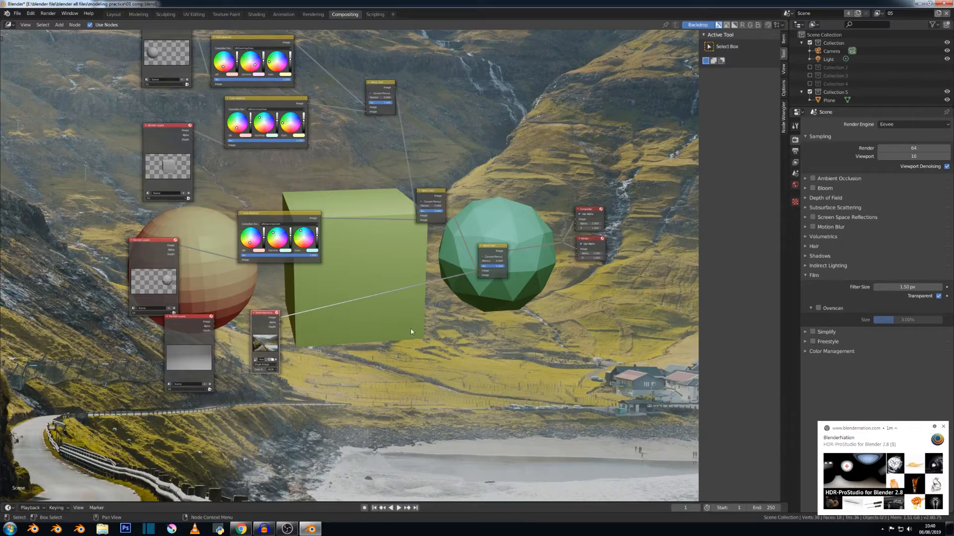
key("v")
key("v")
key("v")
key("v")
key("v")
key("v")
key("v")
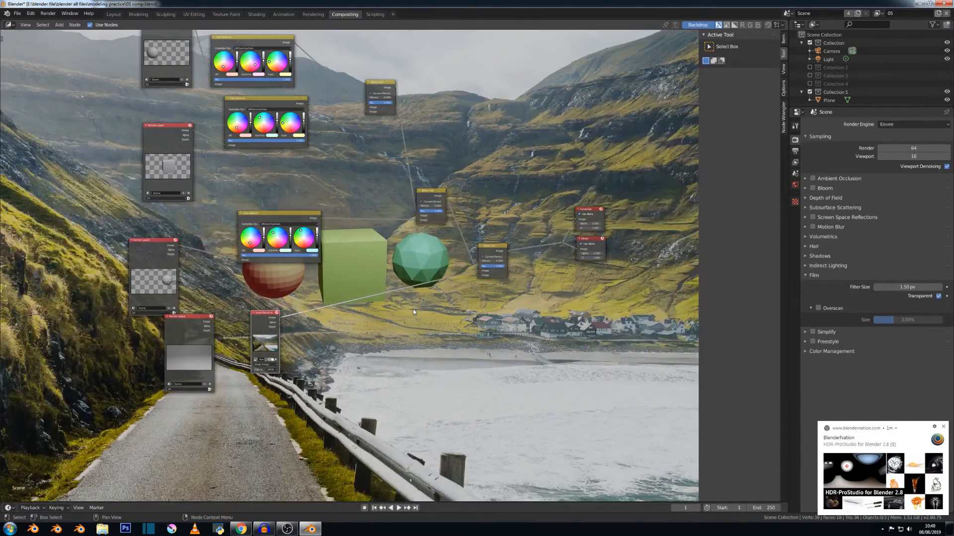
key("v")
key("v")
key("v")
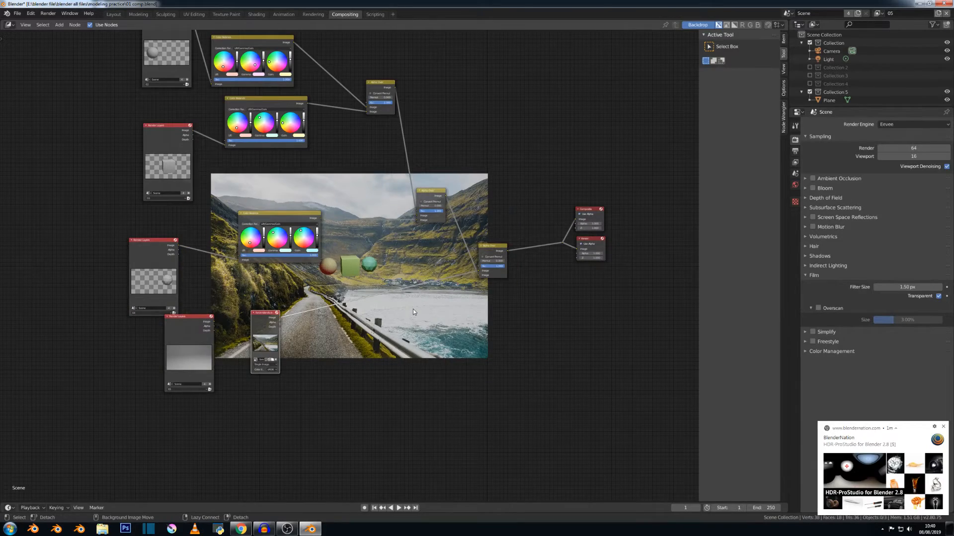
key("alt+v")
key("alt+v")
key("alt+v")
key("alt+v")
key("alt+v")
key("alt+v")
key("alt+v")
key("alt+v")
key("alt+v")
key("alt+v")
key("alt+v")
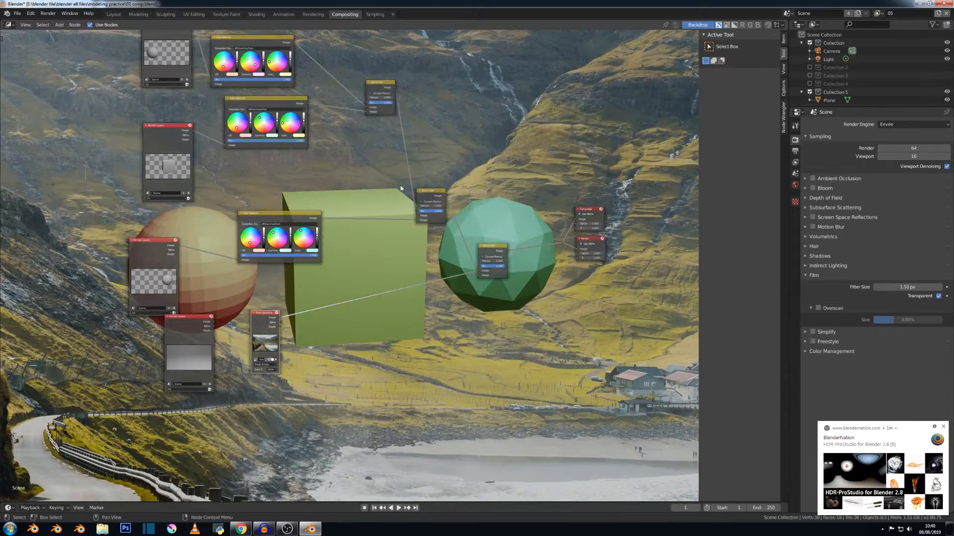
Relink the plane's Render Layers image to the last Alpha Over's background input and delete the landscape Image node.
scroll(317, 293, "down", 1)
left_click_drag(223, 317, 472, 271)
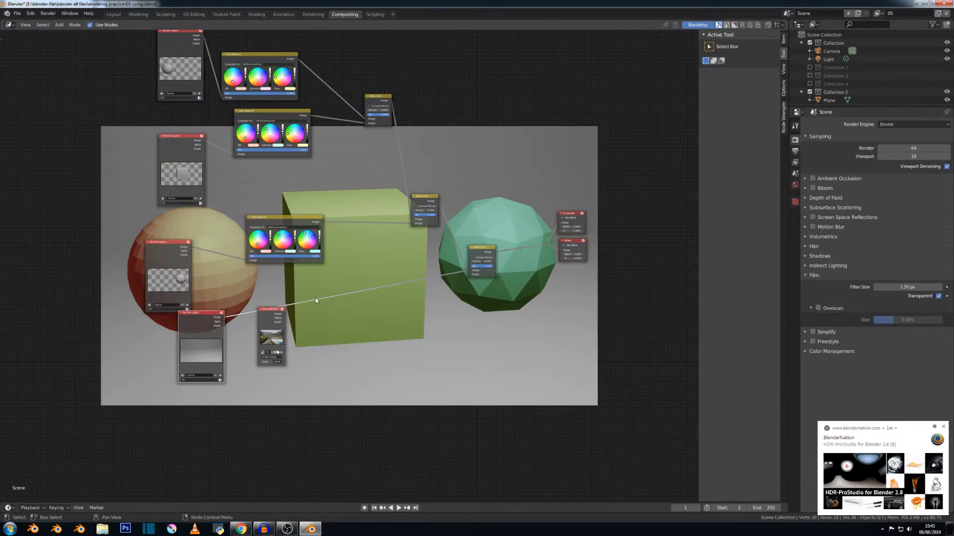
left_click_drag(276, 310, 262, 364)
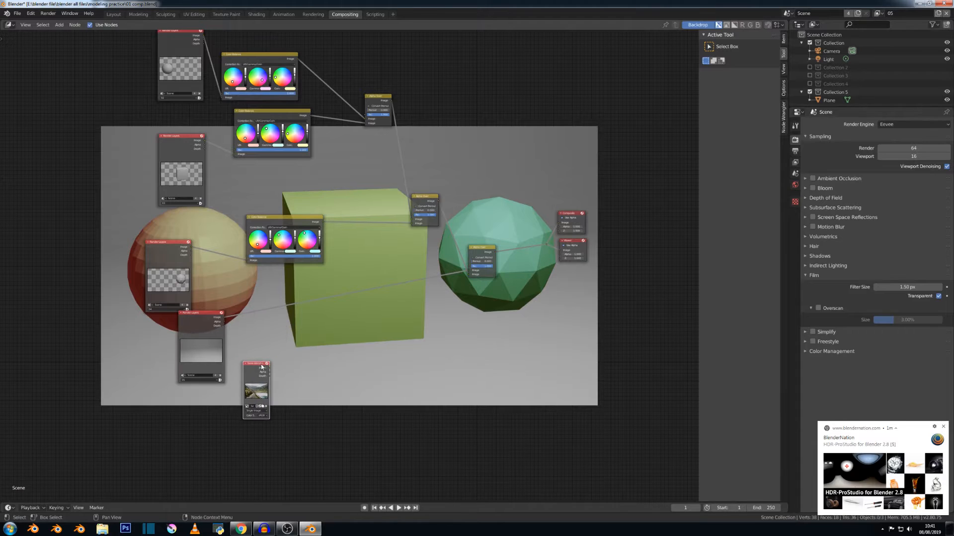
key("x")
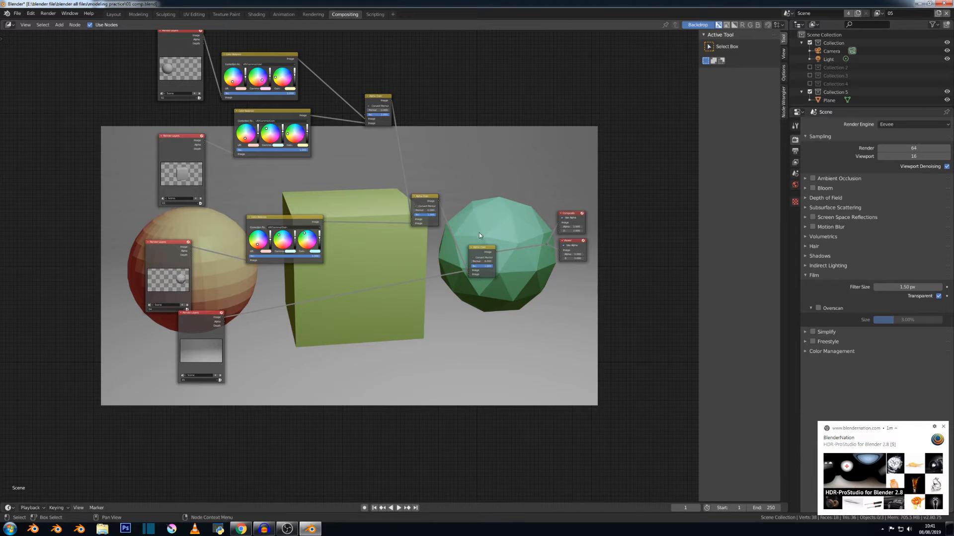
Render the current frame to inspect the final composite of the tinted objects, and close the render window.
key("F12")
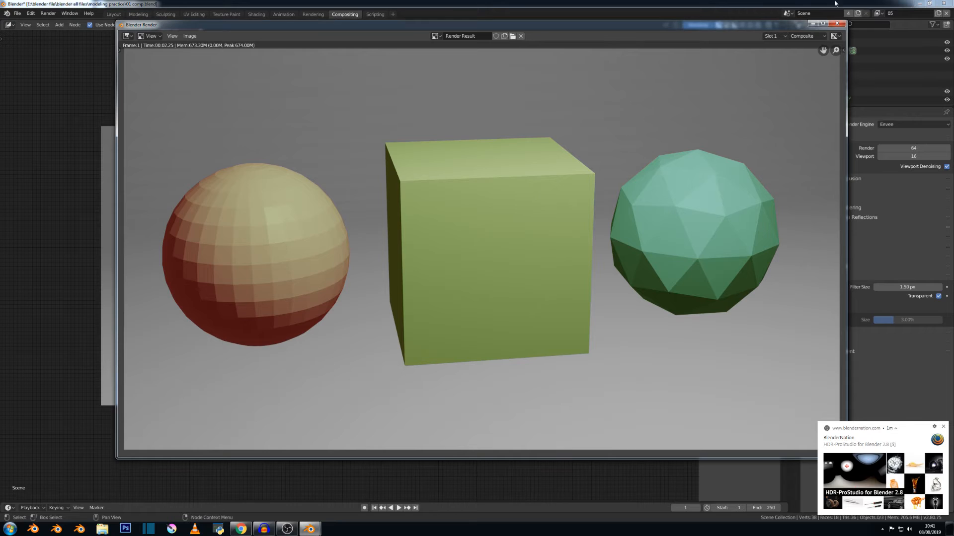
key("Escape")
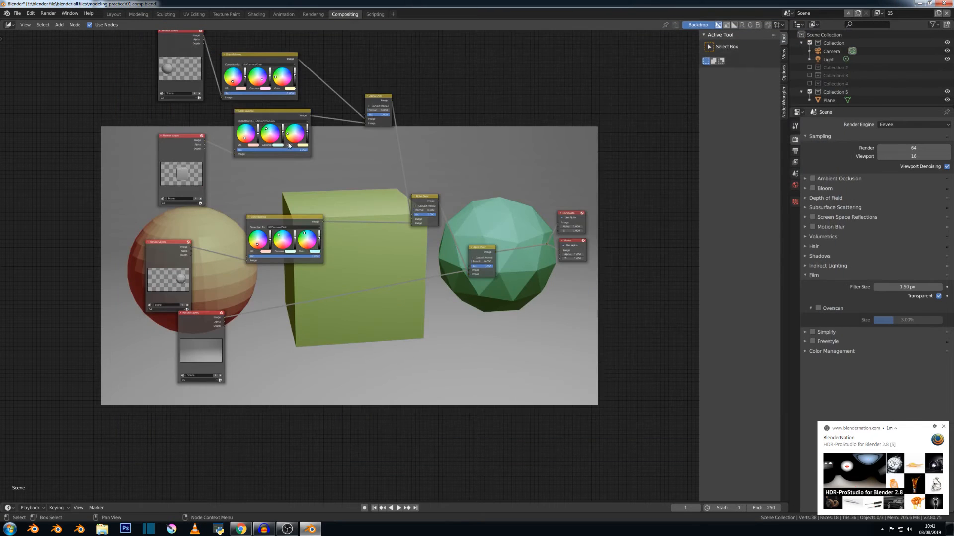